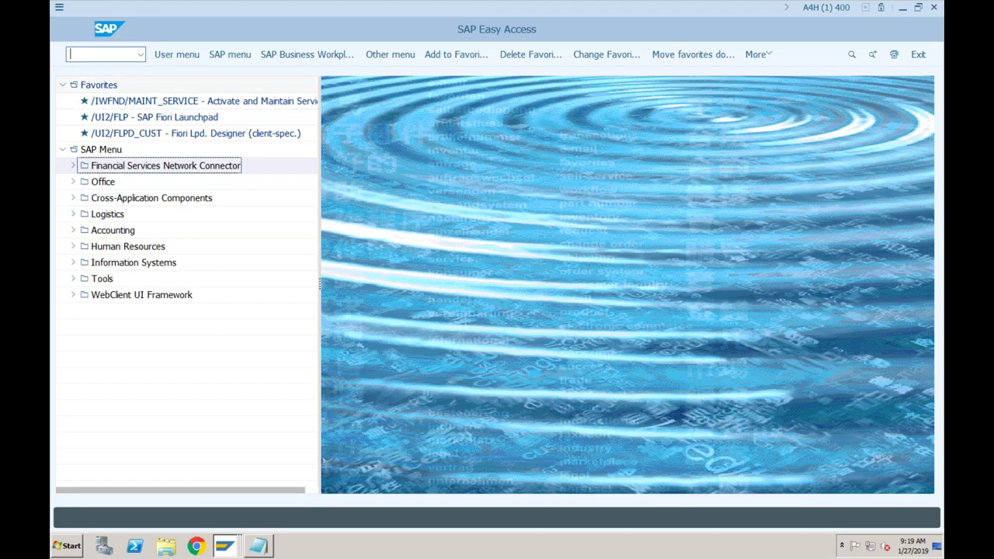
Open G/L account document entry with transaction FB50 and fill in document date 27012019 and reference Test.
key(Return)
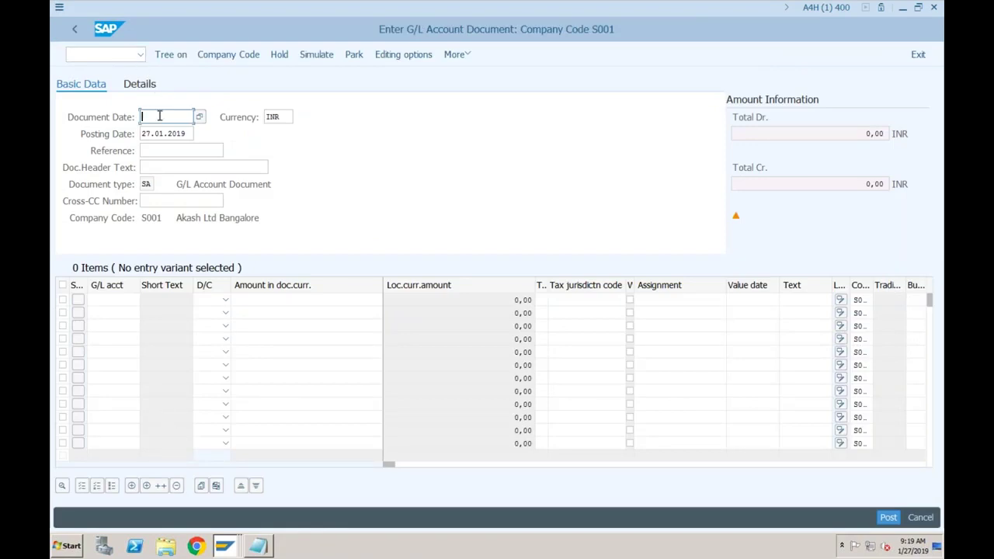
text(27012019)
key(Tab)
key(Tab)
key(Tab)
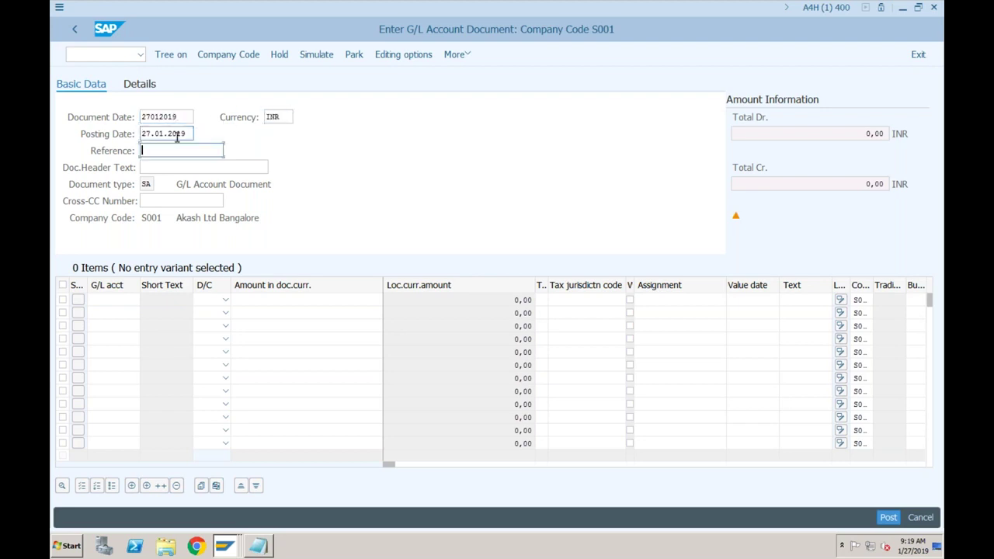
text(Test)
key(Tab)
key(Tab)
key(Tab)
key(Tab)
Add two line items on G/L account 4000, the first as S Debit and the second as H Credit.
click(140, 299)
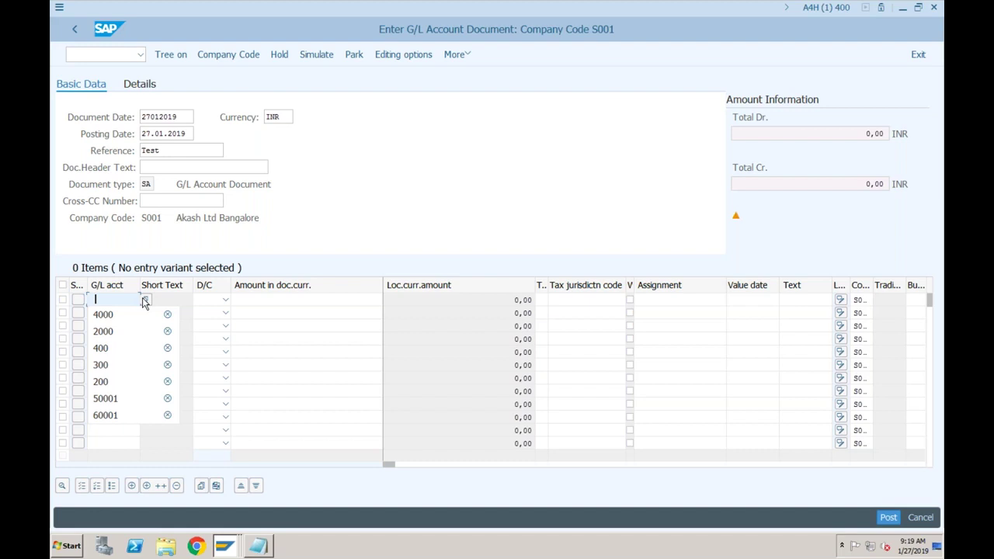
click(109, 315)
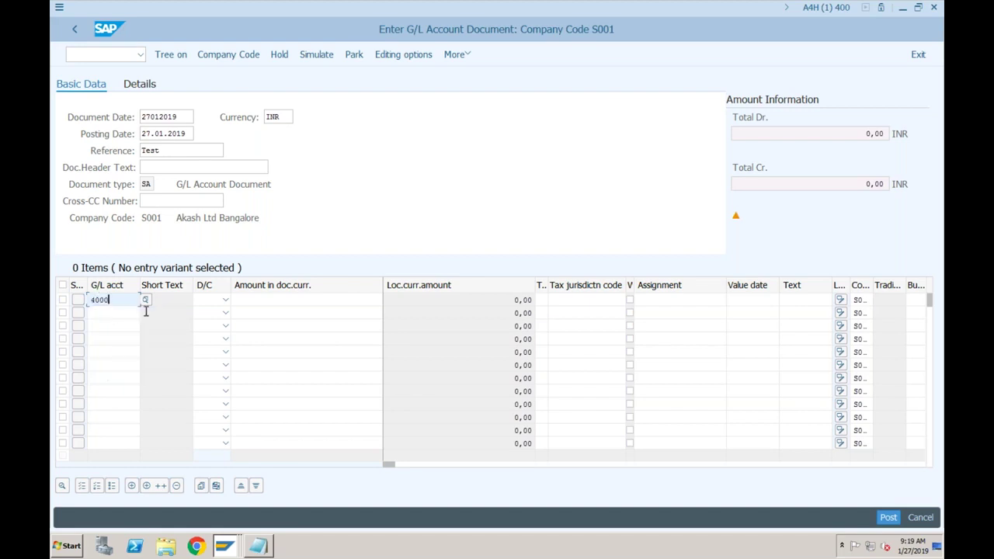
click(225, 300)
click(198, 333)
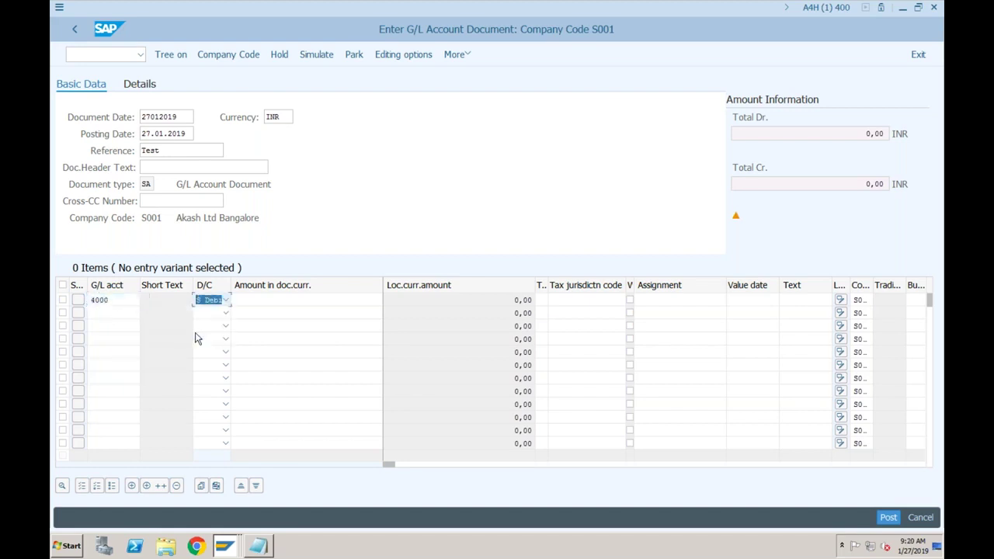
click(106, 315)
click(109, 325)
click(225, 312)
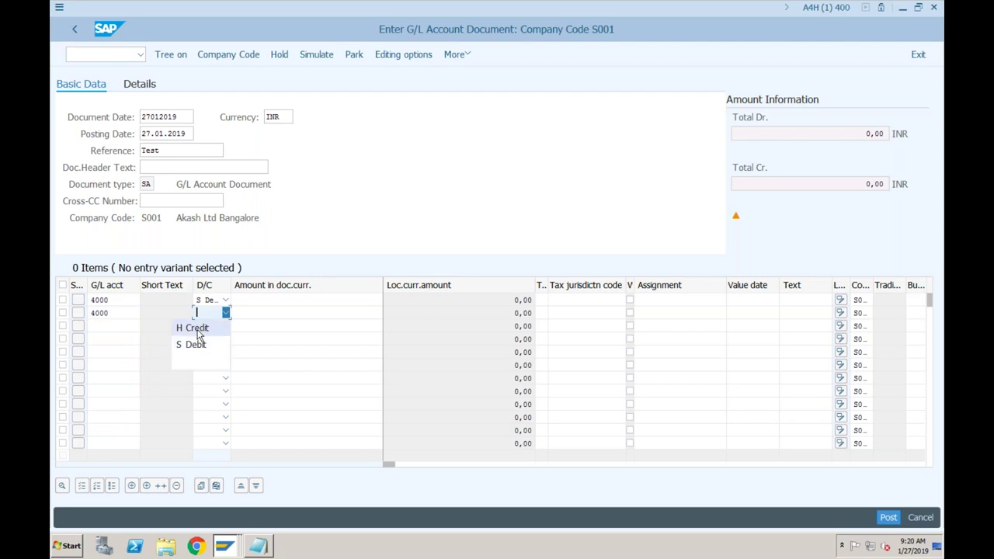
click(192, 327)
Enter 10000 as the document currency amount on both G/L account 4000 lines and try to validate the document.
click(269, 301)
text(1)
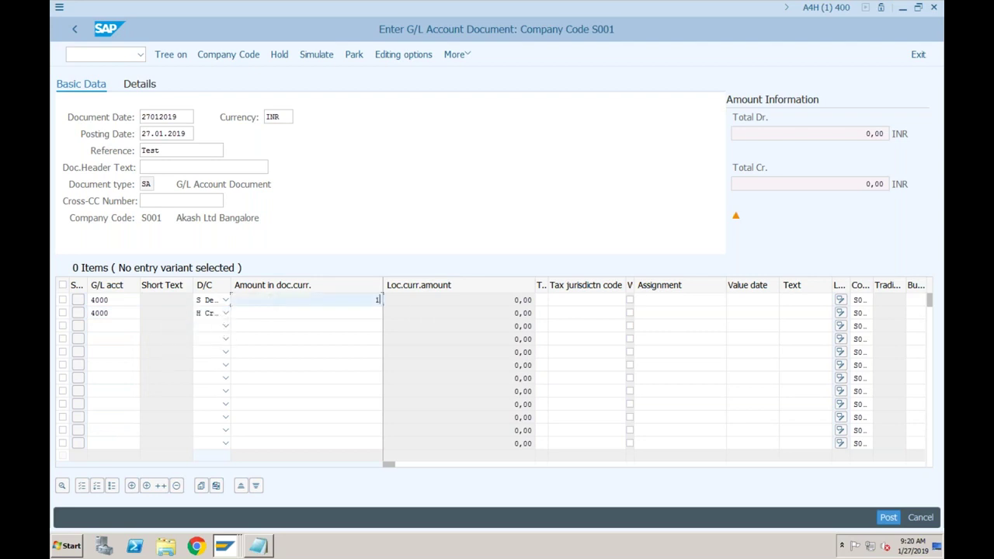
text(0)
key(Down)
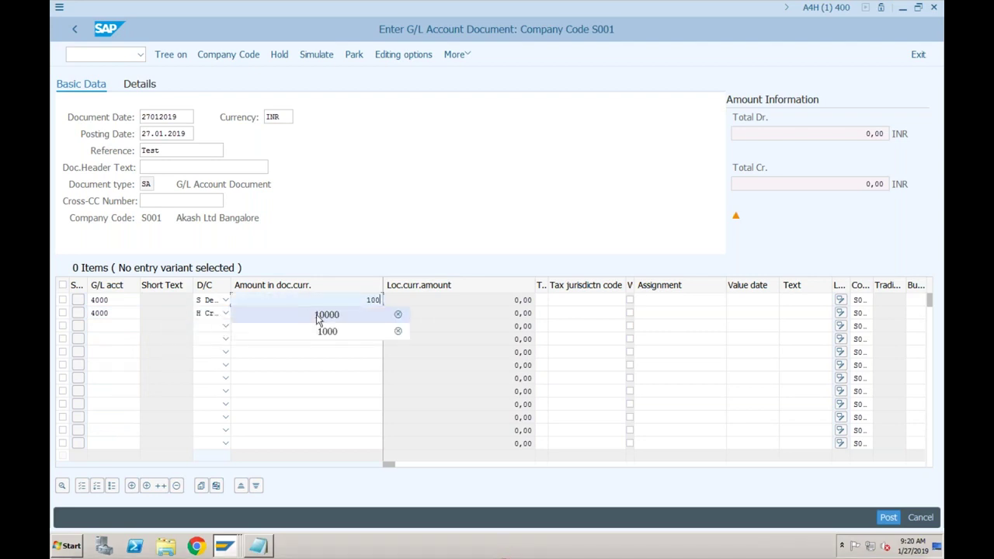
key(Return)
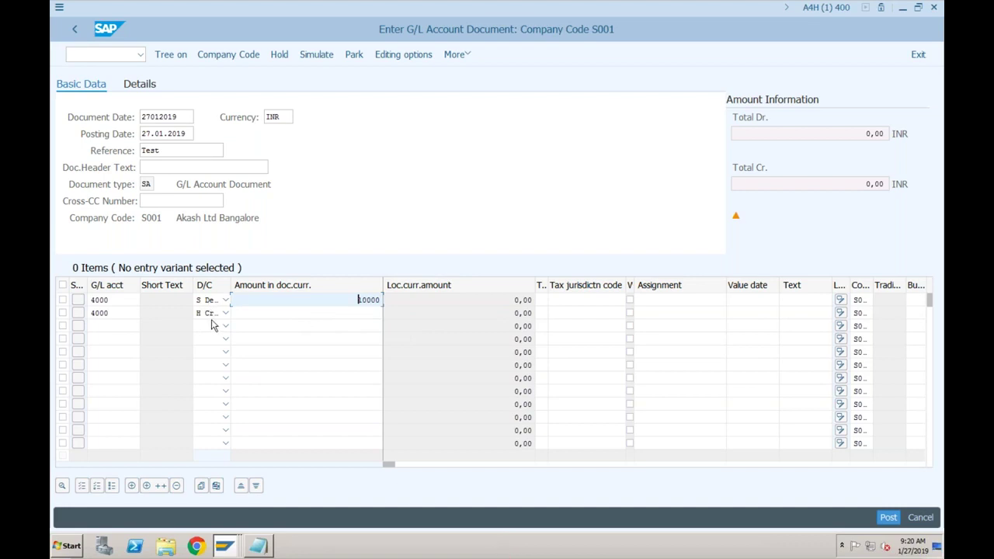
click(356, 311)
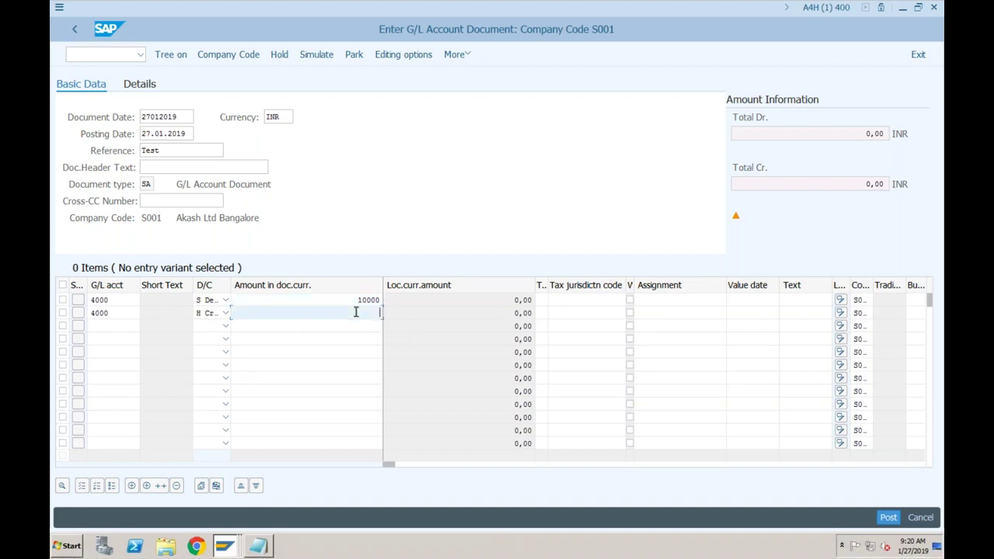
click(349, 327)
key(Return)
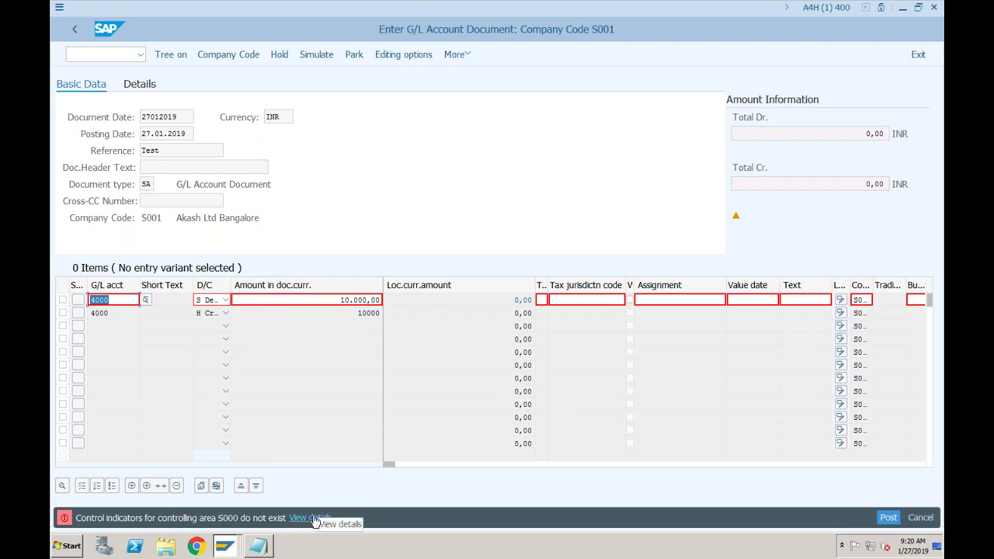
Switch to the controlling area configuration session and review the basic data details of controlling area S000.
click(229, 548)
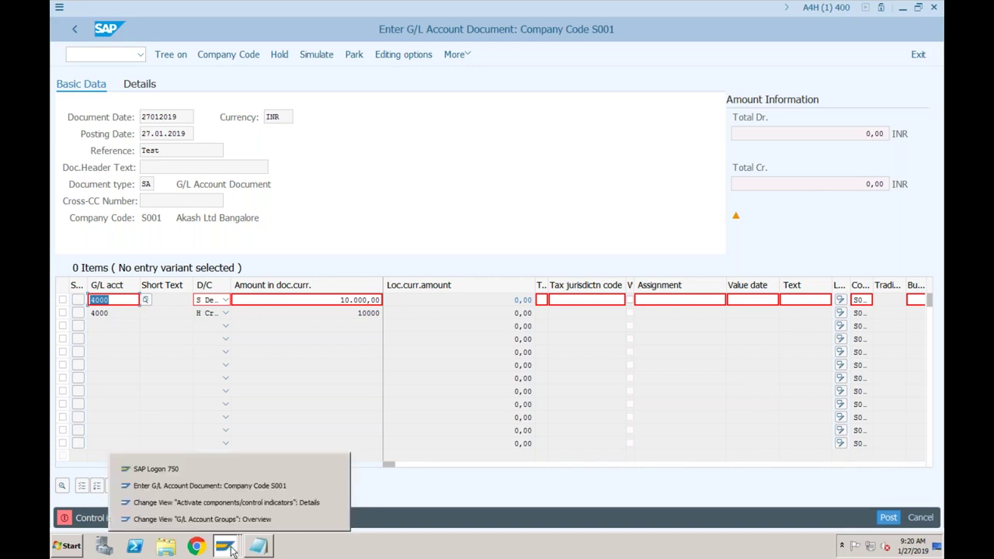
mouse_move(225, 546)
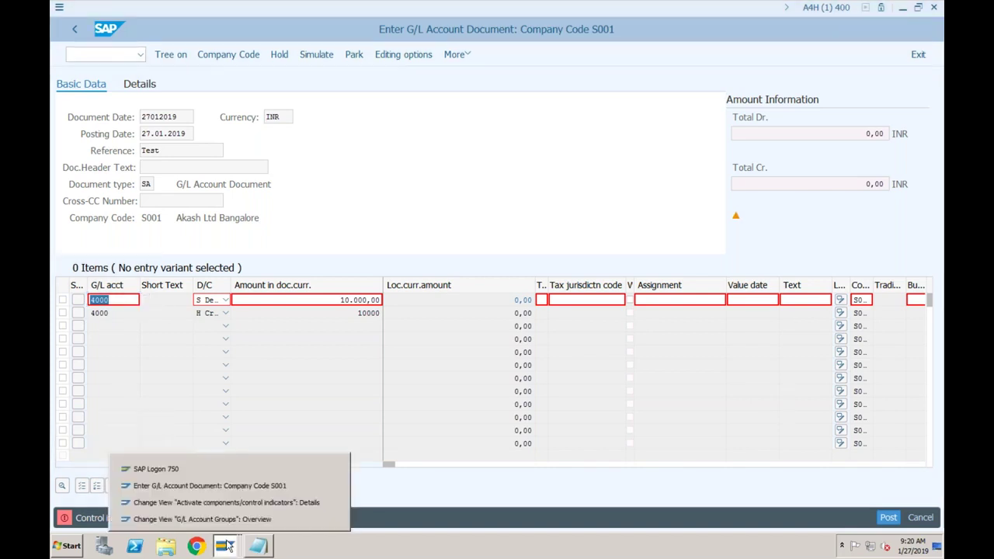
click(211, 501)
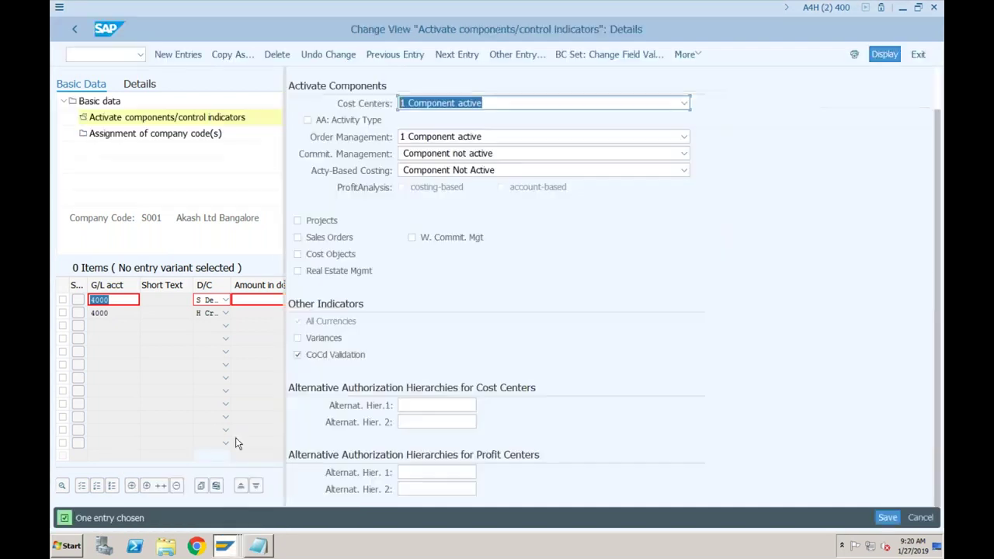
double_click(95, 100)
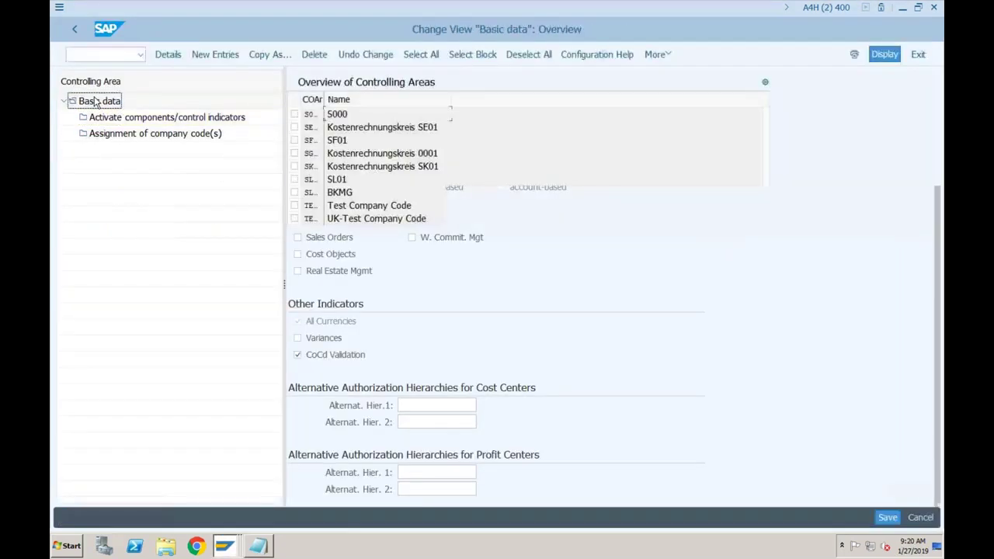
double_click(427, 111)
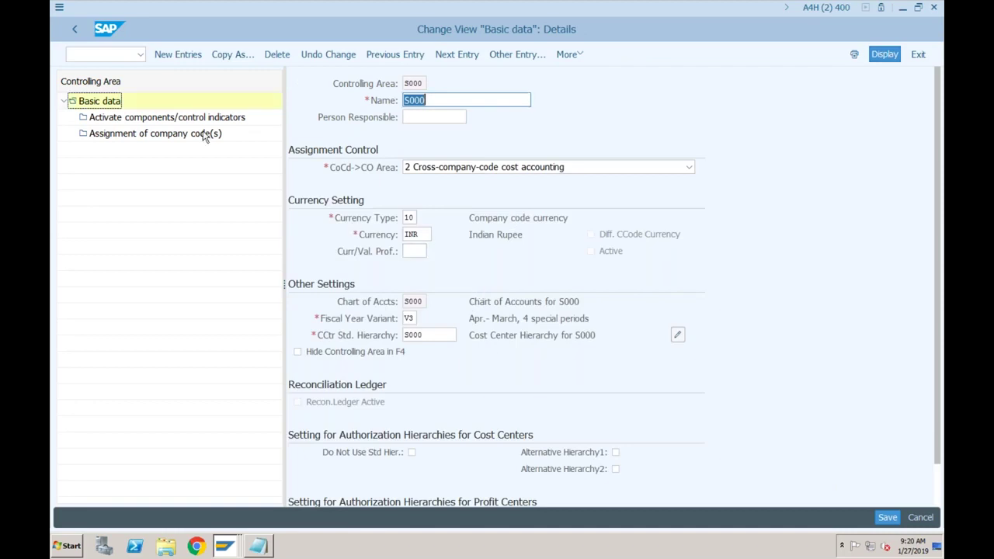
Display the activated components and control indicators of controlling area S000 and check which fiscal years they cover.
click(152, 121)
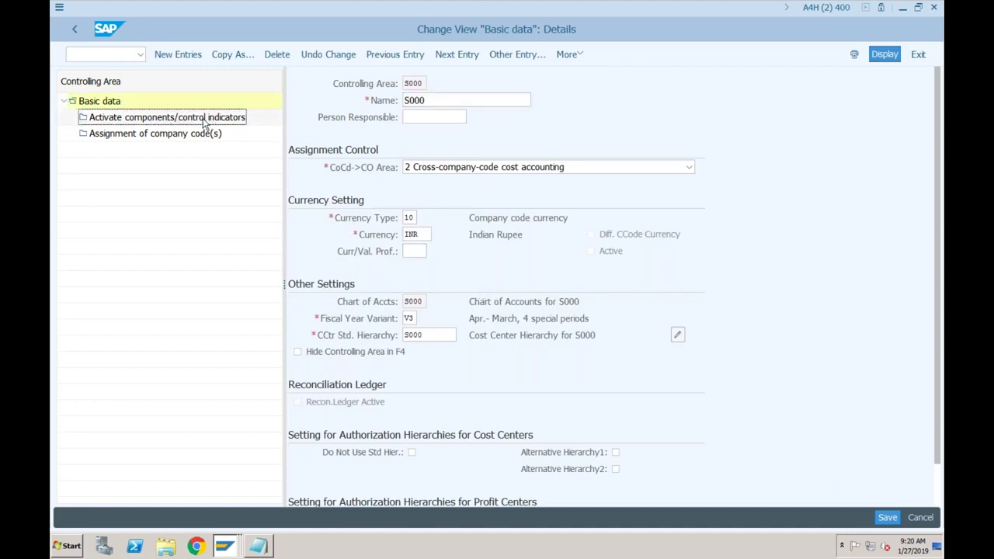
double_click(206, 120)
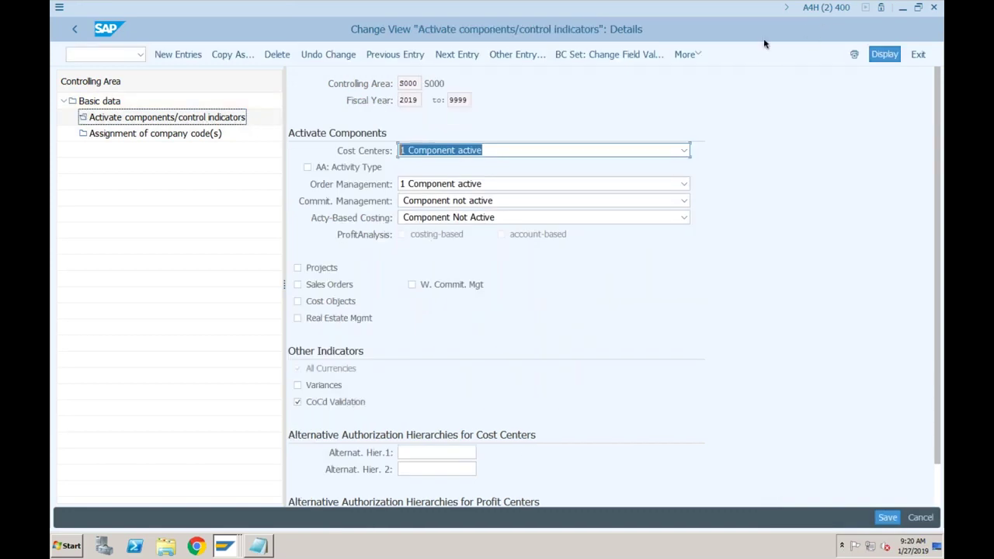
click(404, 100)
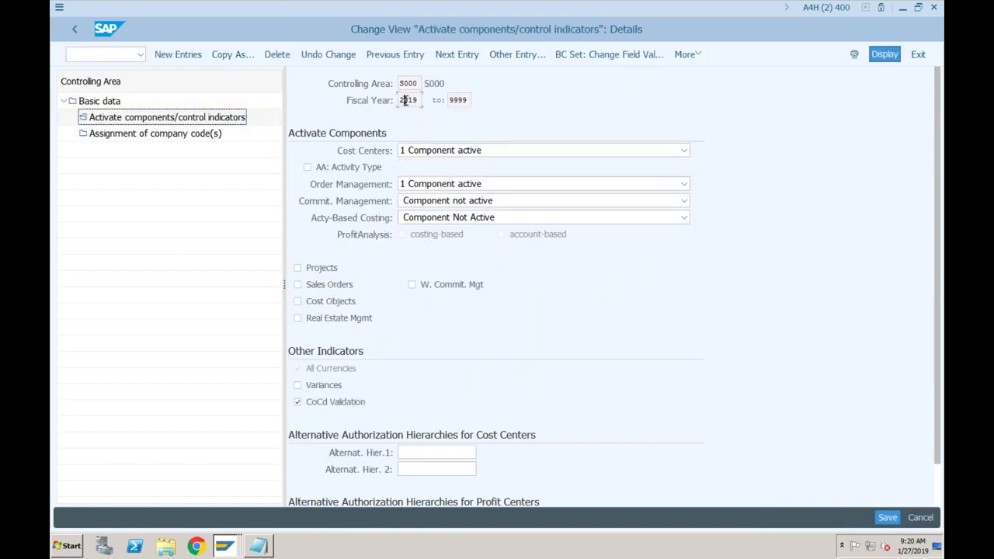
drag(404, 100, 418, 98)
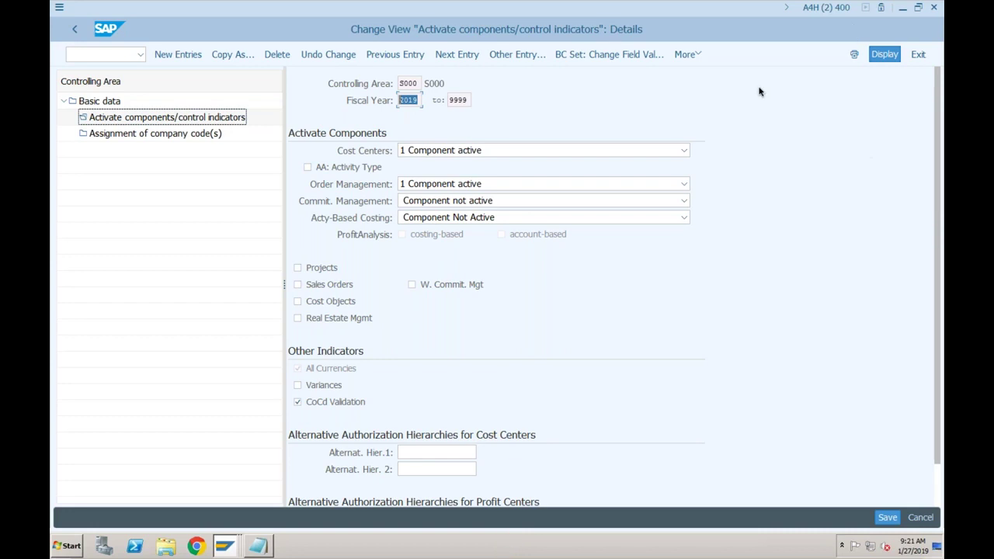
click(687, 54)
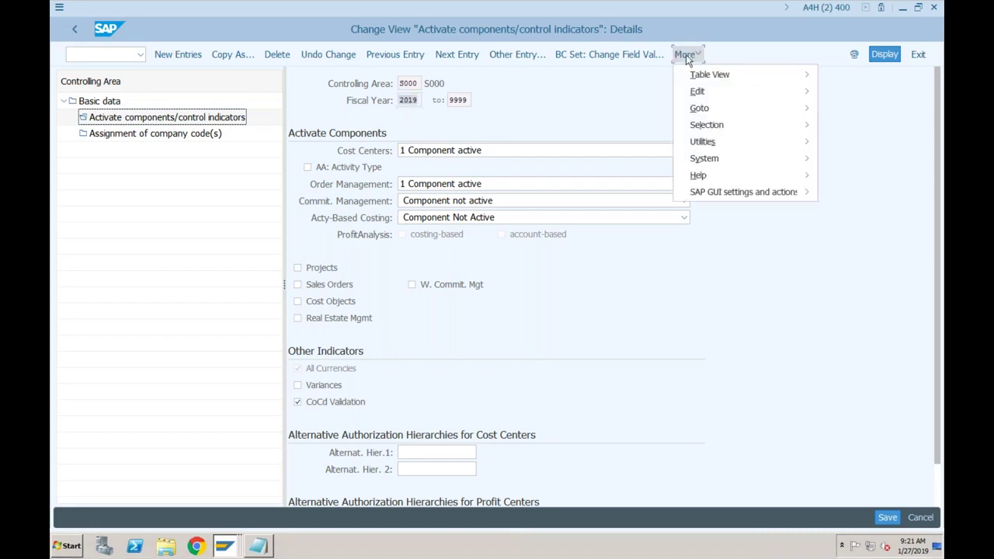
click(564, 102)
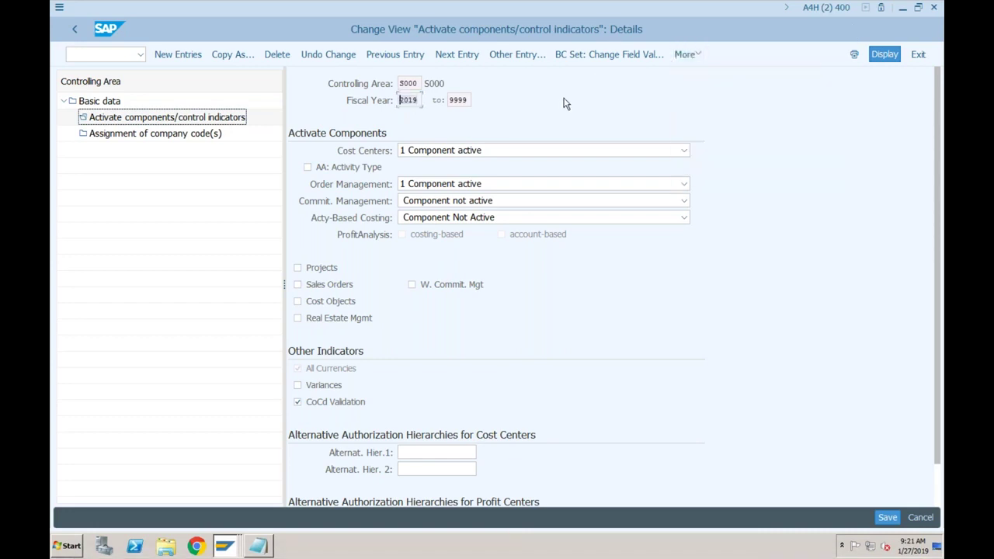
Return to the G/L document session and restart transaction FB50 with a blank document.
click(226, 547)
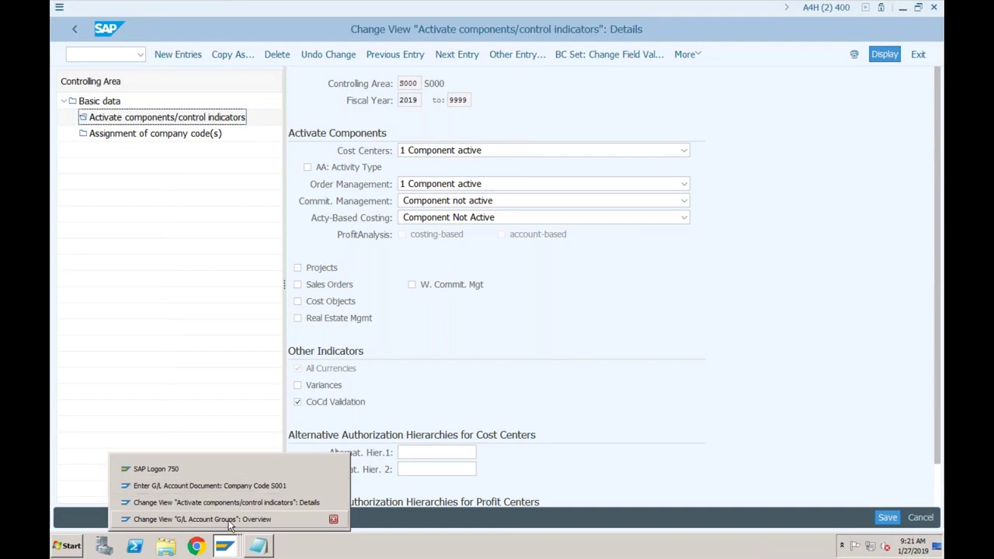
click(227, 485)
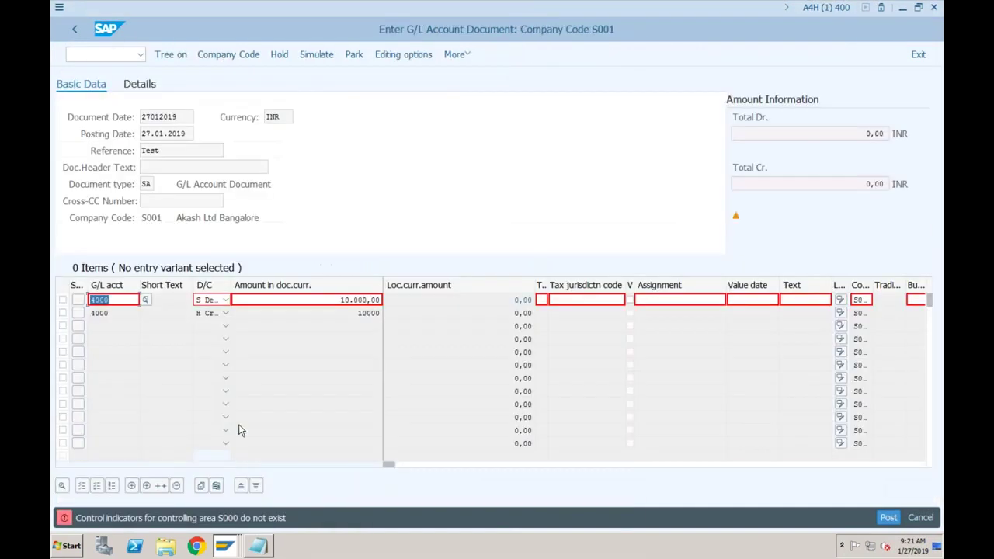
click(97, 54)
key(Escape)
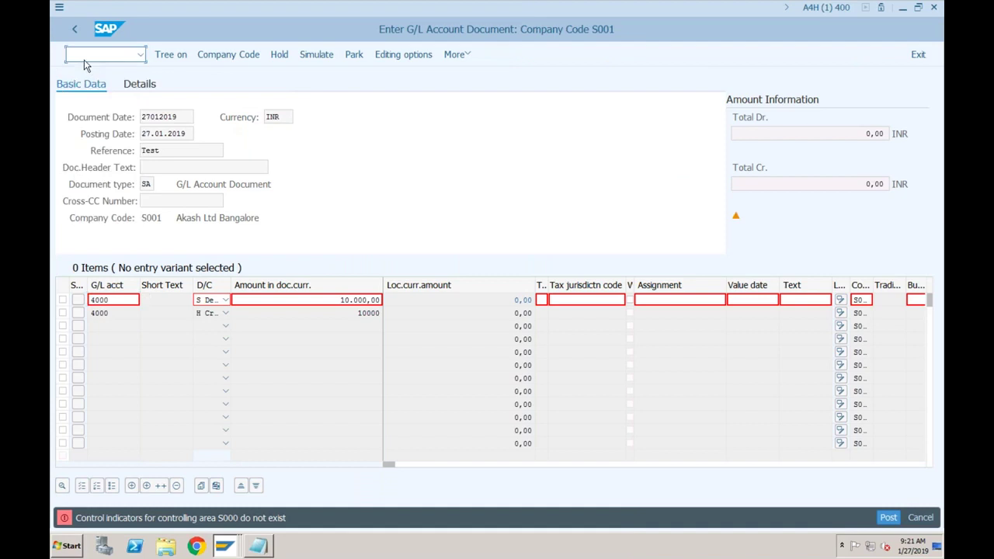
text(fb50)
text(/n)
key(Return)
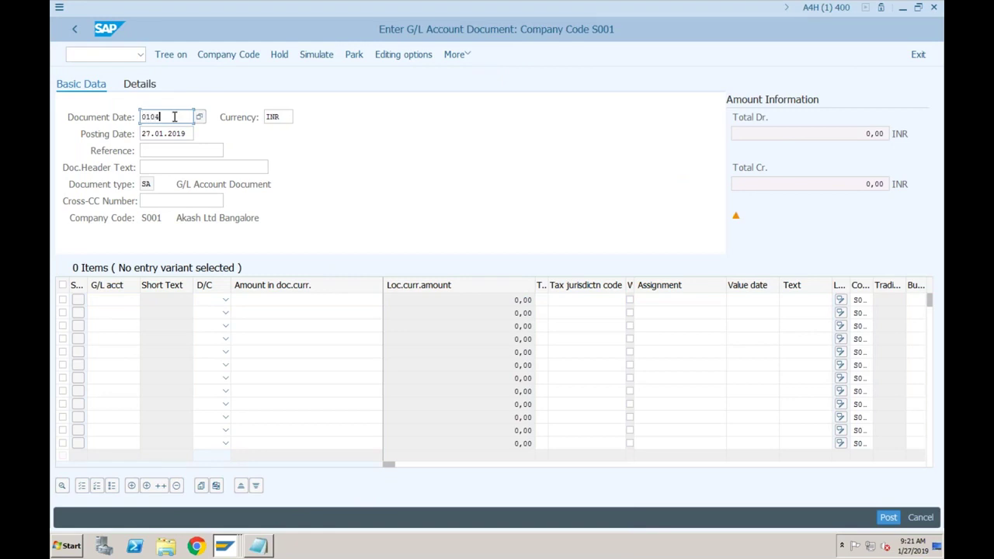
Set the document date and posting date to 01042019 and enter Test as the reference.
key(Tab)
key(Tab)
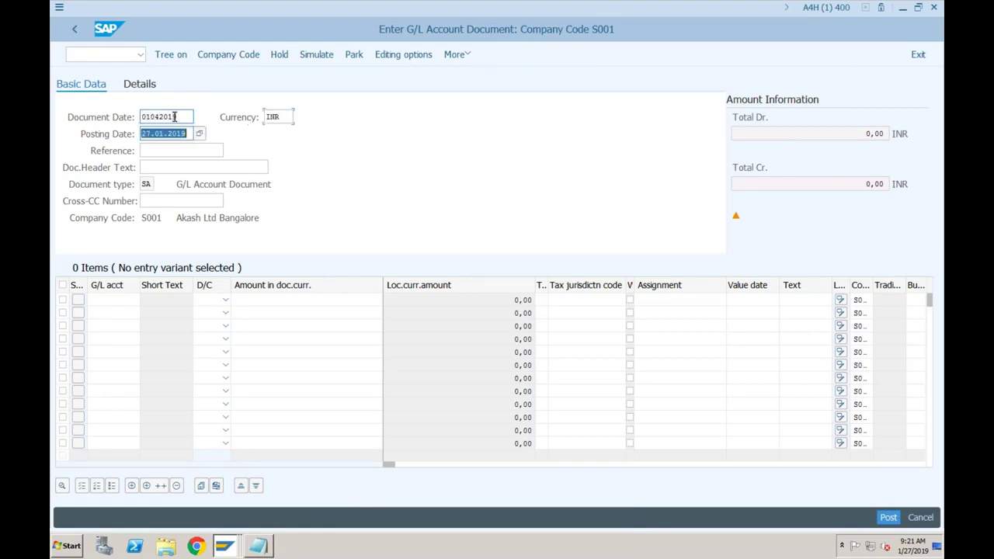
text(01042019)
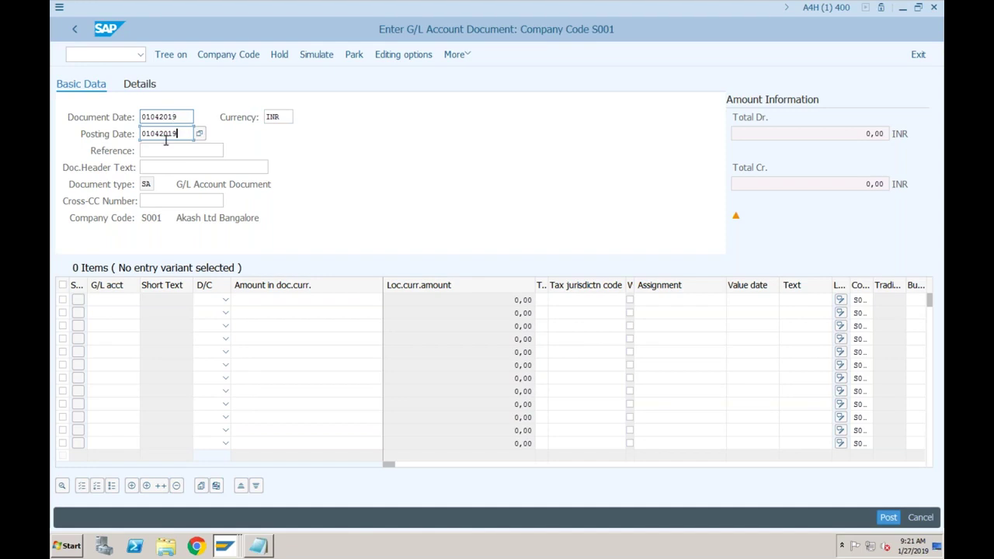
click(164, 150)
click(162, 168)
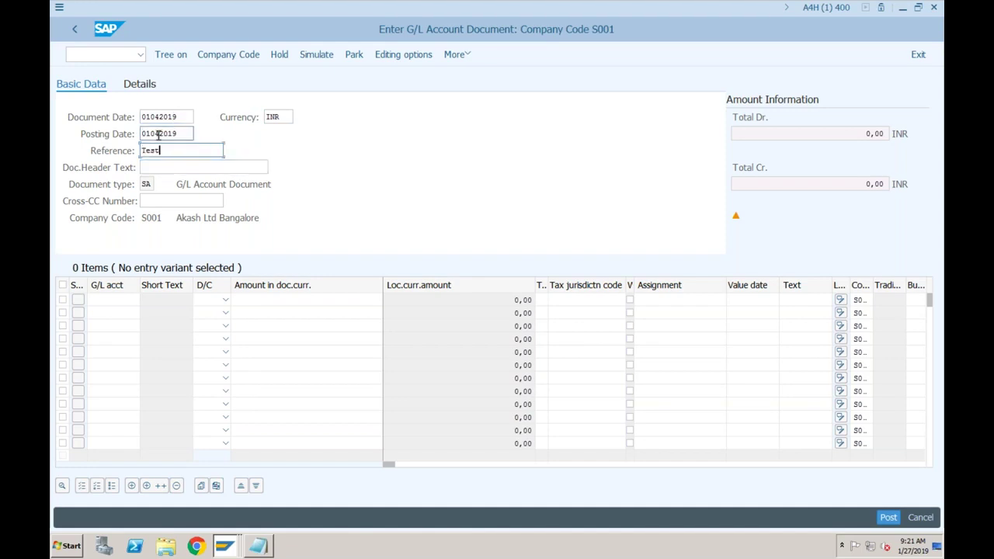
drag(160, 133, 180, 134)
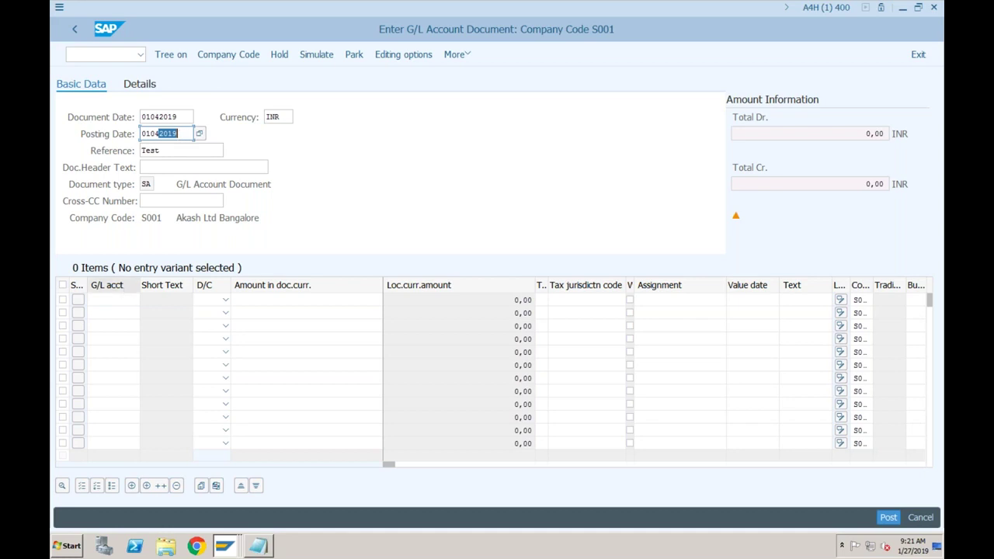
Add line items for G/L account 4000 as S Debit and G/L account 2000 as H Credit.
click(99, 302)
click(101, 316)
click(101, 314)
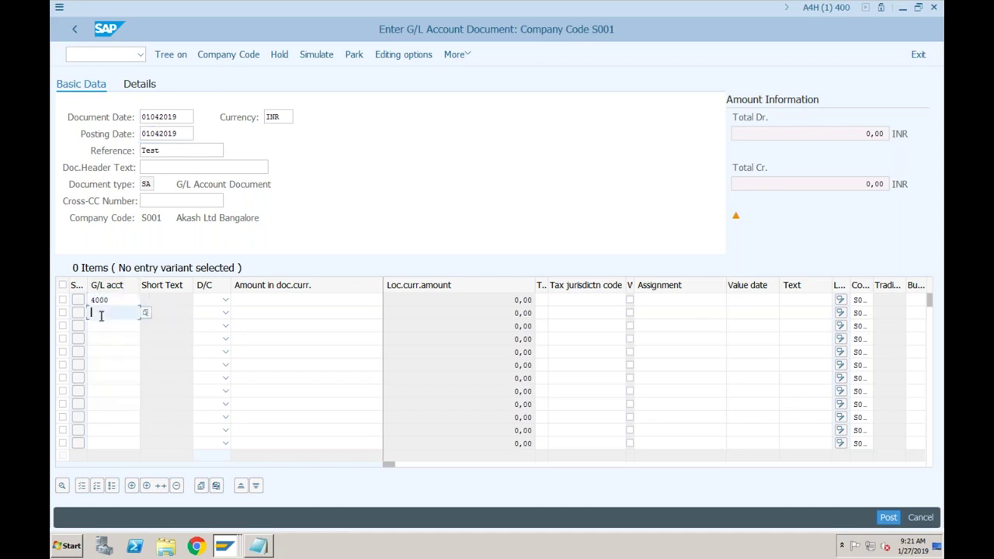
click(101, 344)
click(226, 300)
click(204, 337)
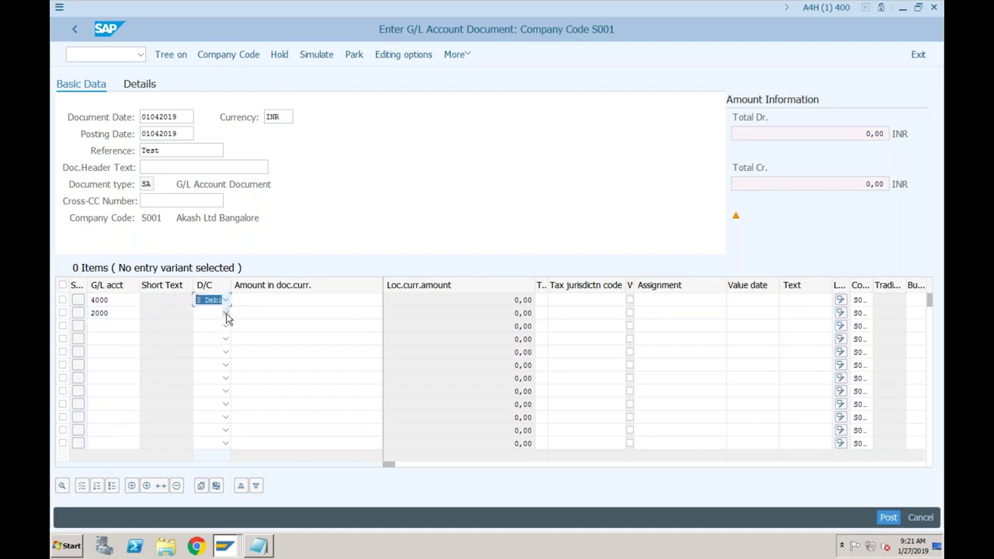
click(226, 313)
click(194, 327)
Enter 10000 as the amount for both line items and accept the date and period warnings.
click(271, 301)
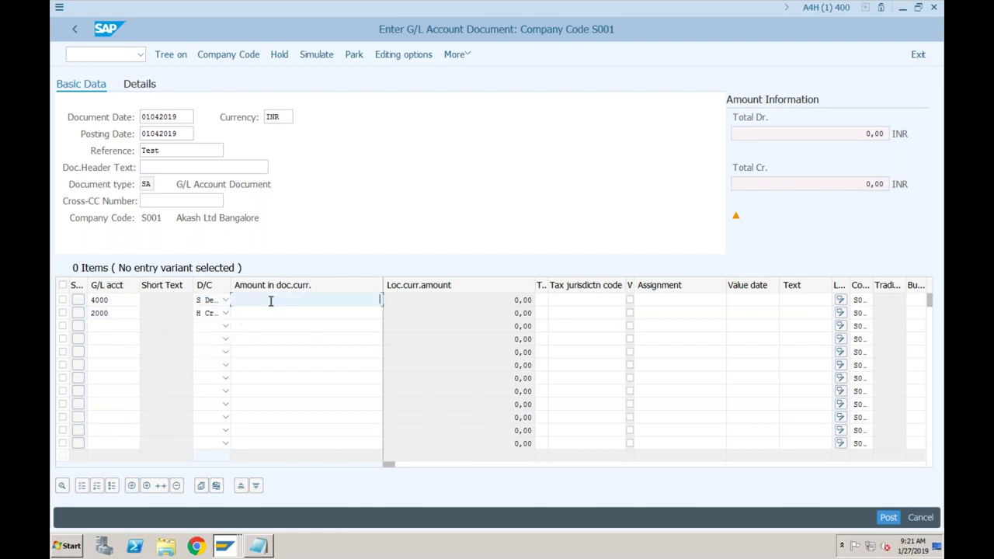
click(305, 318)
click(304, 314)
click(305, 329)
key(Return)
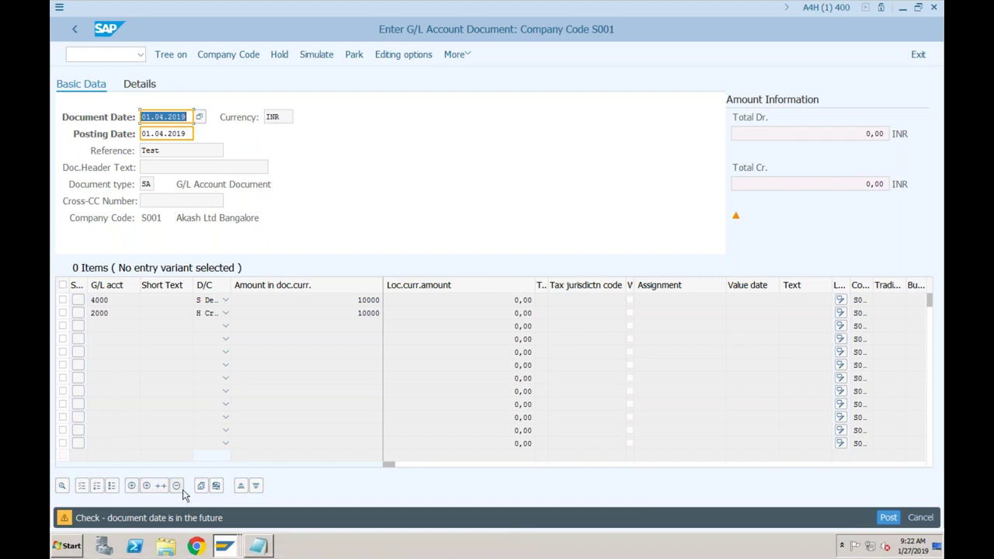
key(Return)
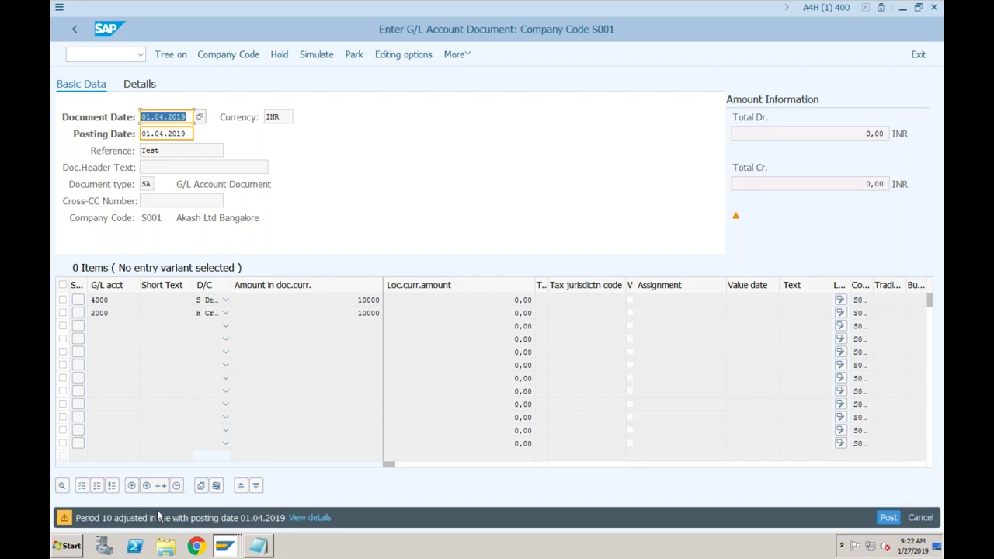
key(Return)
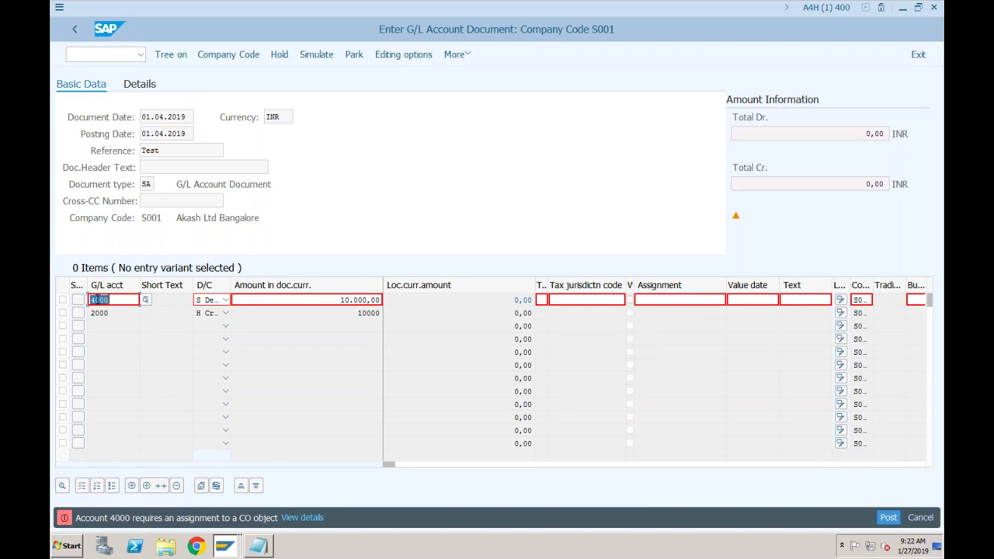
Assign cost center S001BANADM to the account 4000 line item using the cost center search.
click(114, 300)
key(Tab)
key(Tab)
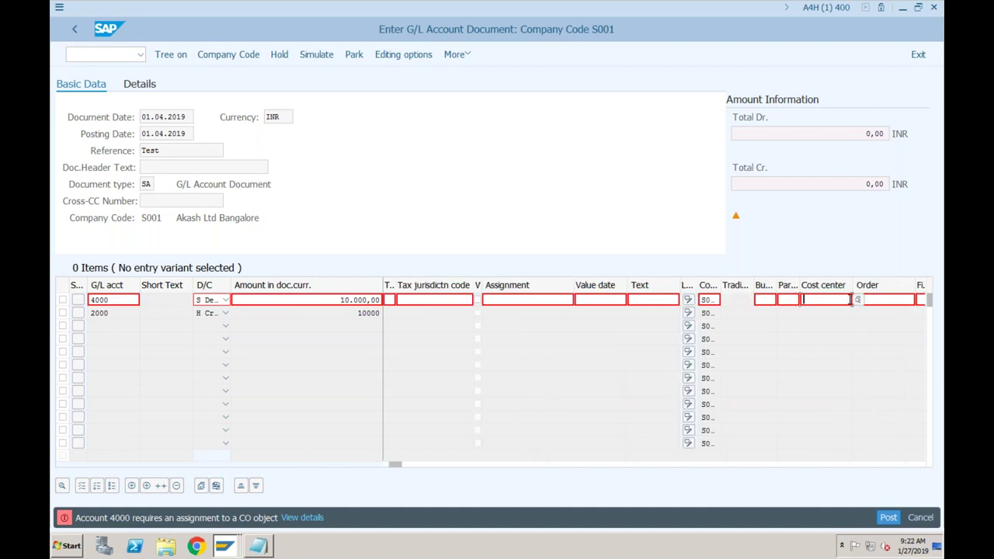
click(855, 299)
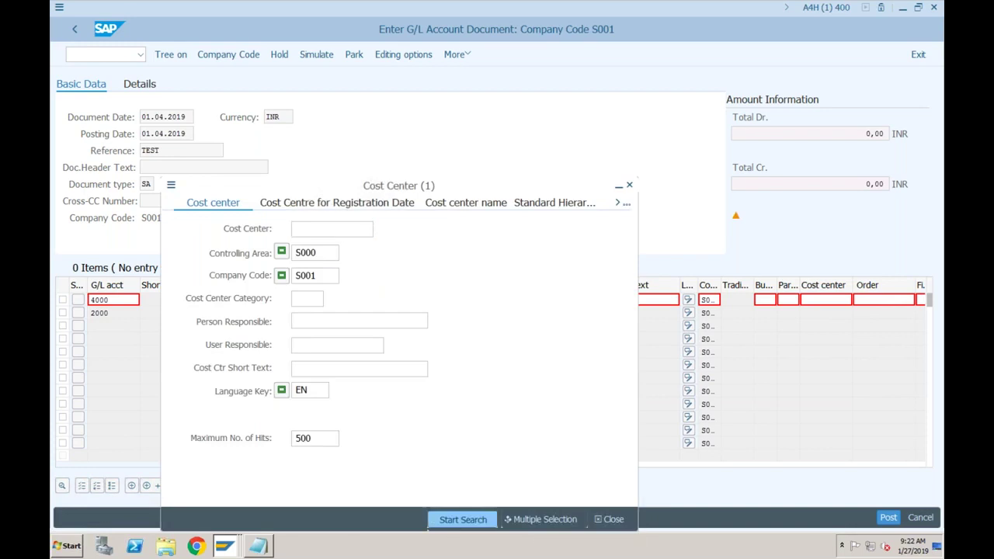
click(459, 519)
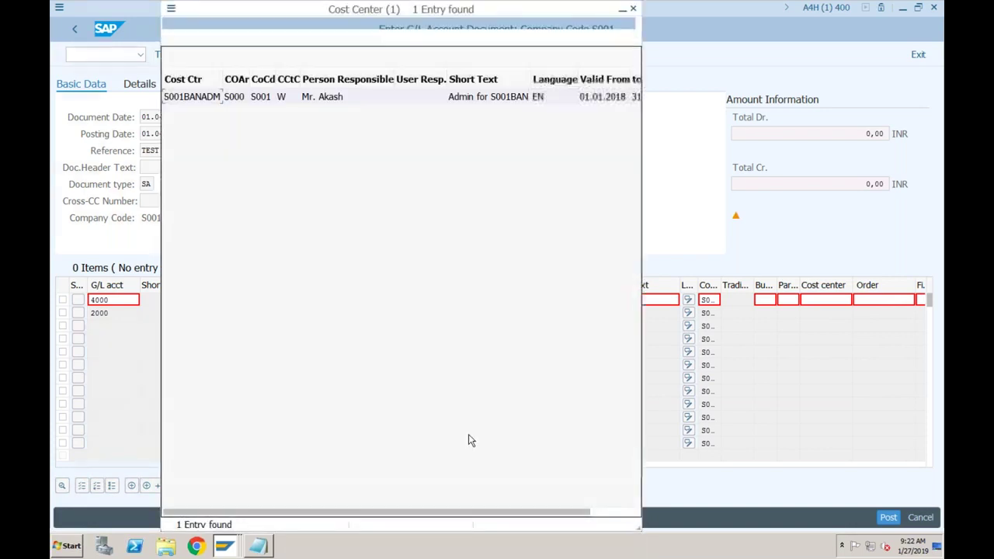
double_click(200, 97)
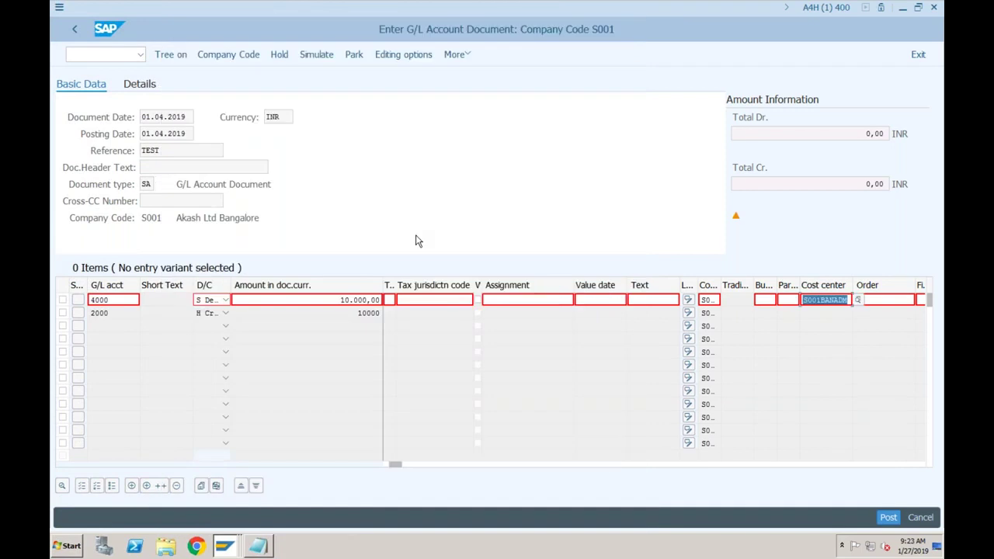
key(Return)
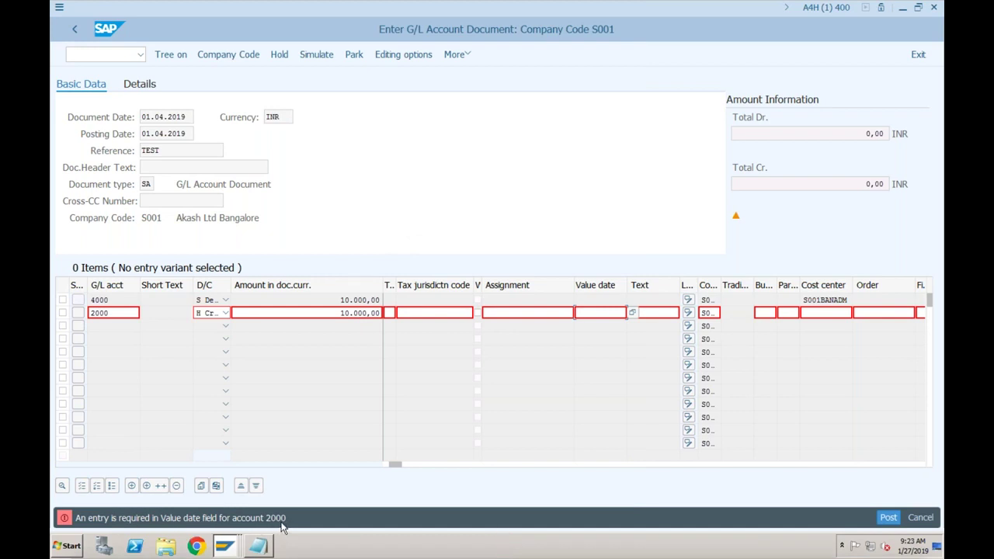
Set the value date of the account 2000 line item to 01.04.2019 and try to post the document.
click(588, 314)
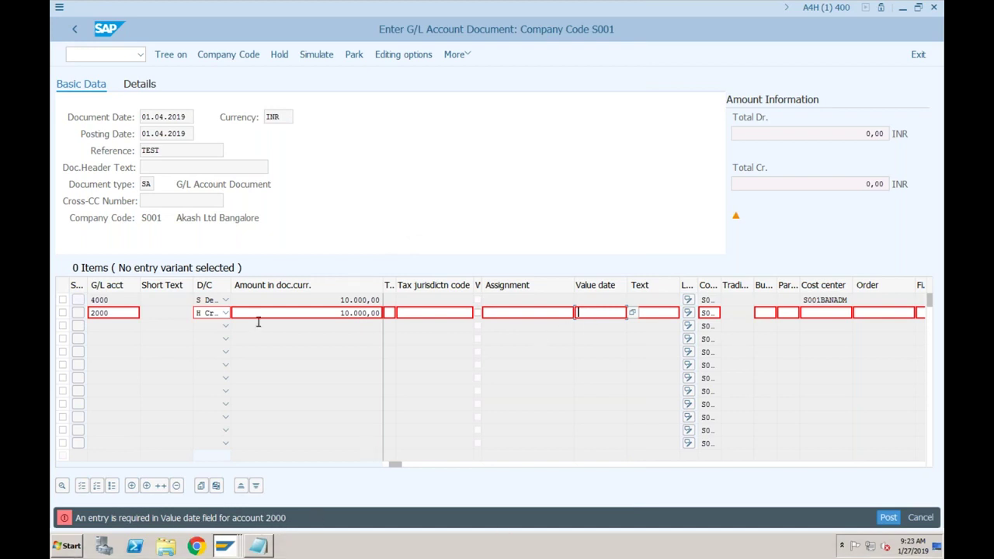
click(112, 315)
click(582, 315)
key(Return)
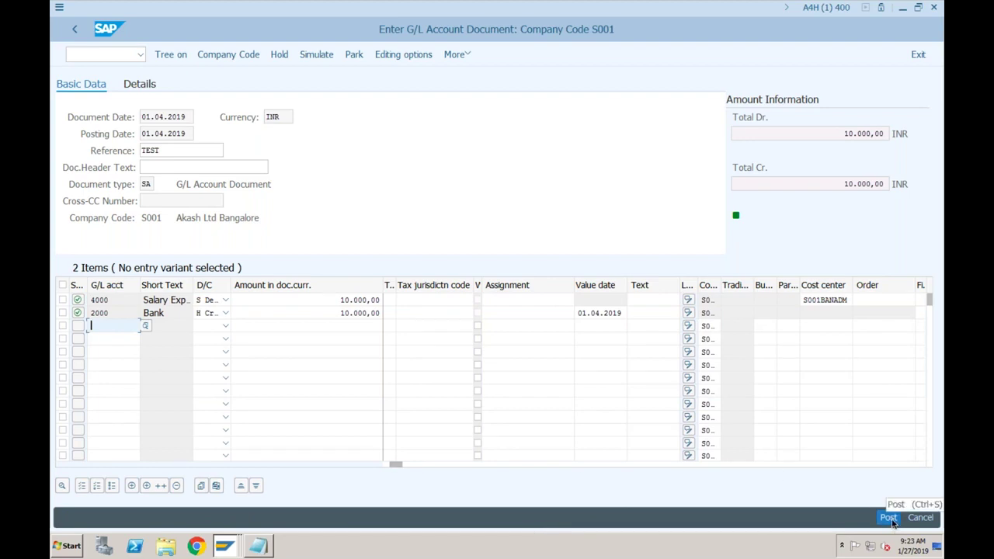
click(890, 518)
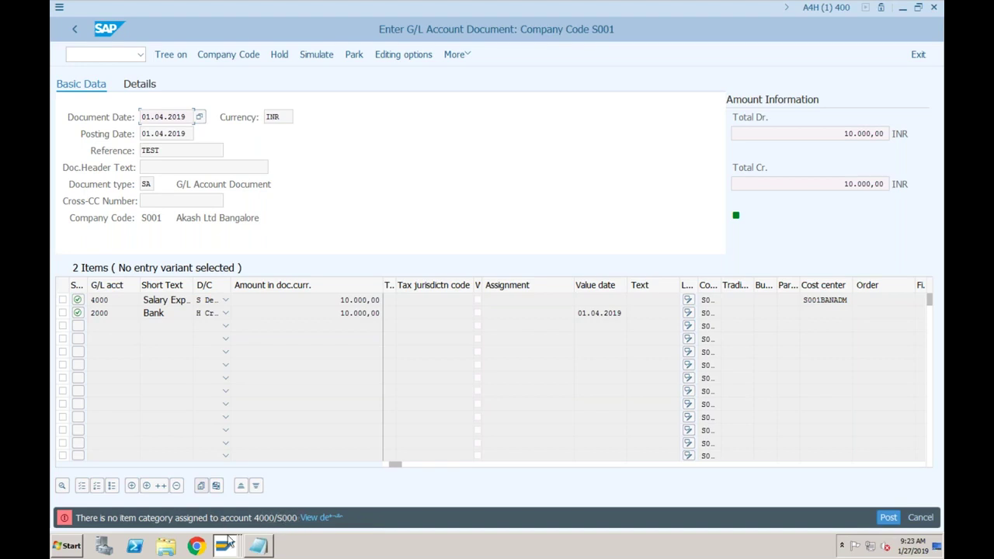
Switch to the control indicators session, start transaction SPRO and display the SAP Reference IMG.
click(228, 548)
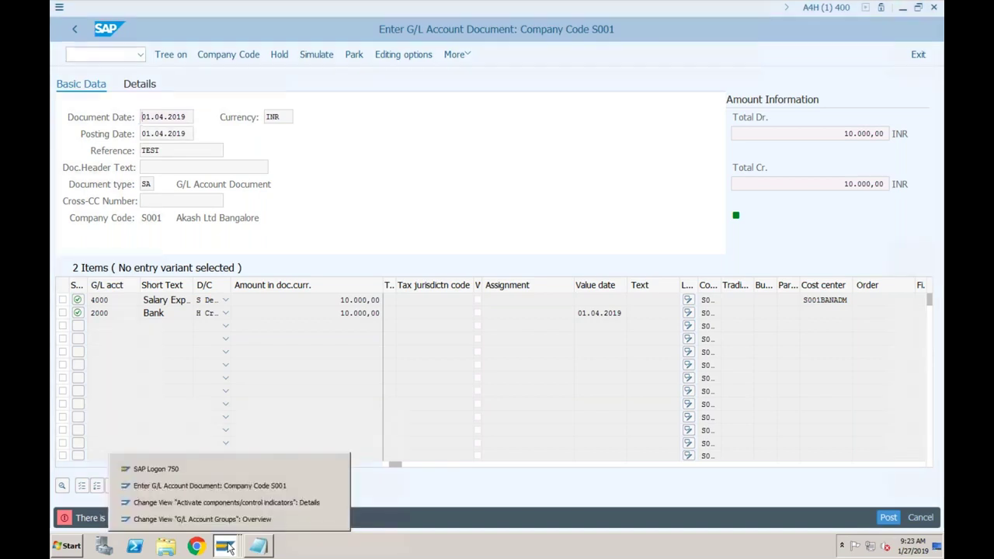
click(227, 489)
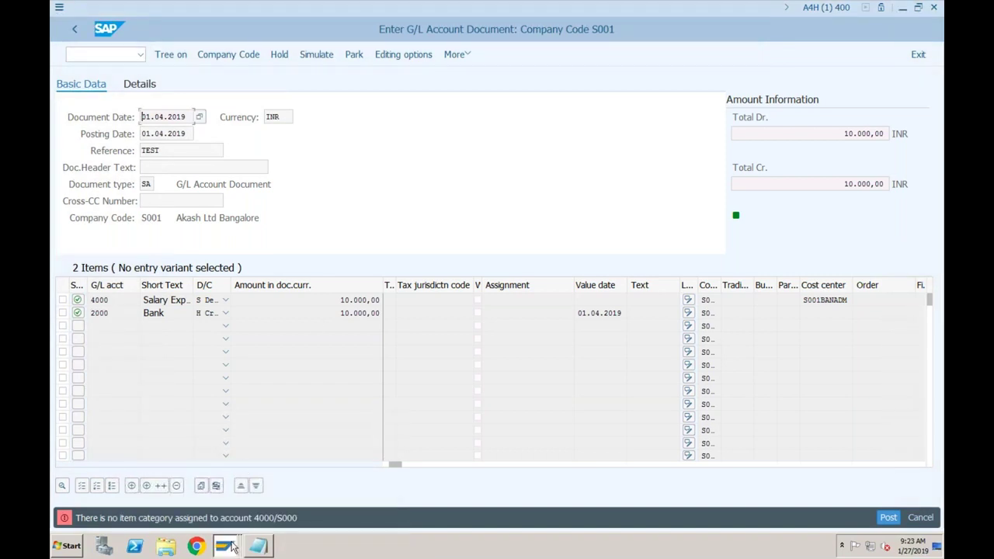
click(235, 548)
click(229, 503)
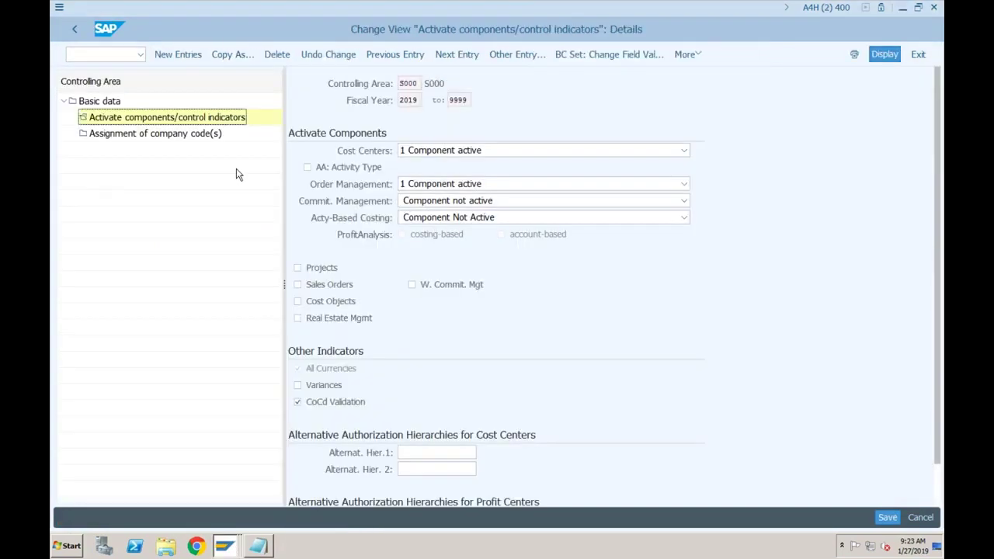
click(93, 56)
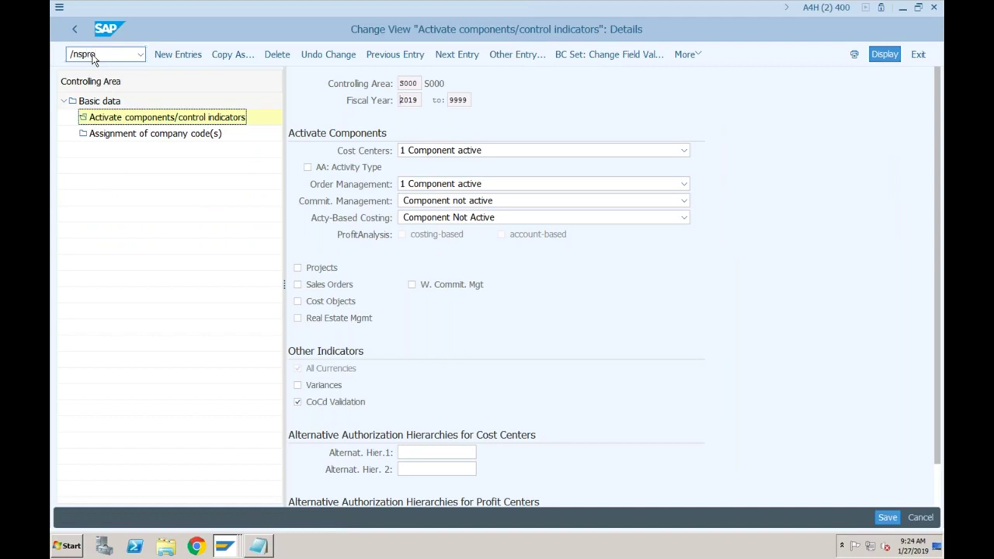
key(Return)
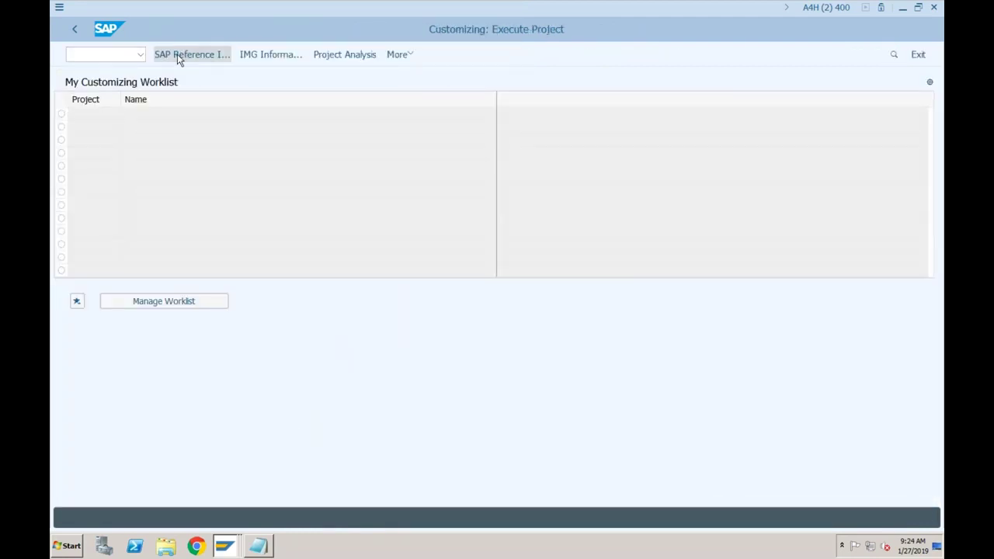
click(177, 54)
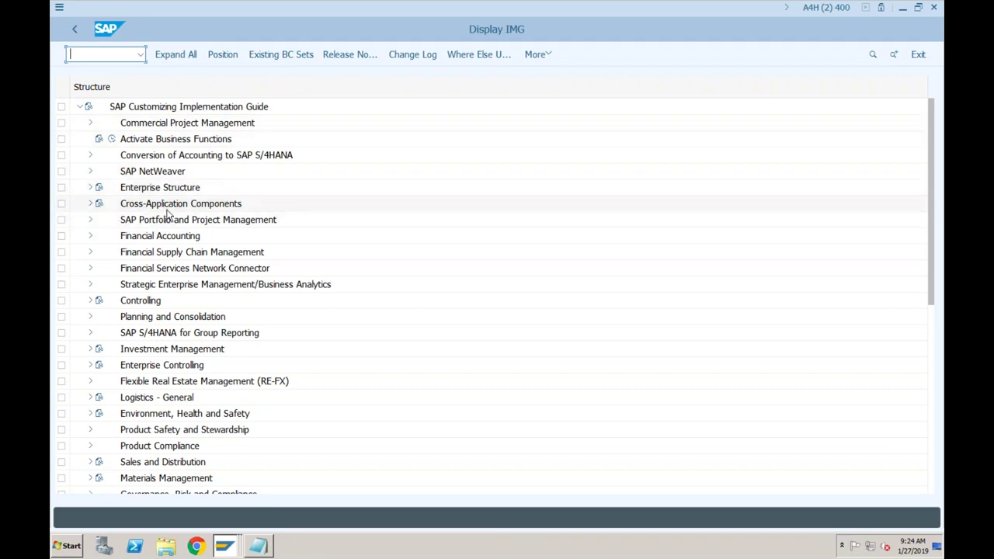
Locate Classify G/L Accounts for Document Splitting under Financial Accounting, General Ledger Accounting, Business Transactions, Document Splitting.
click(159, 235)
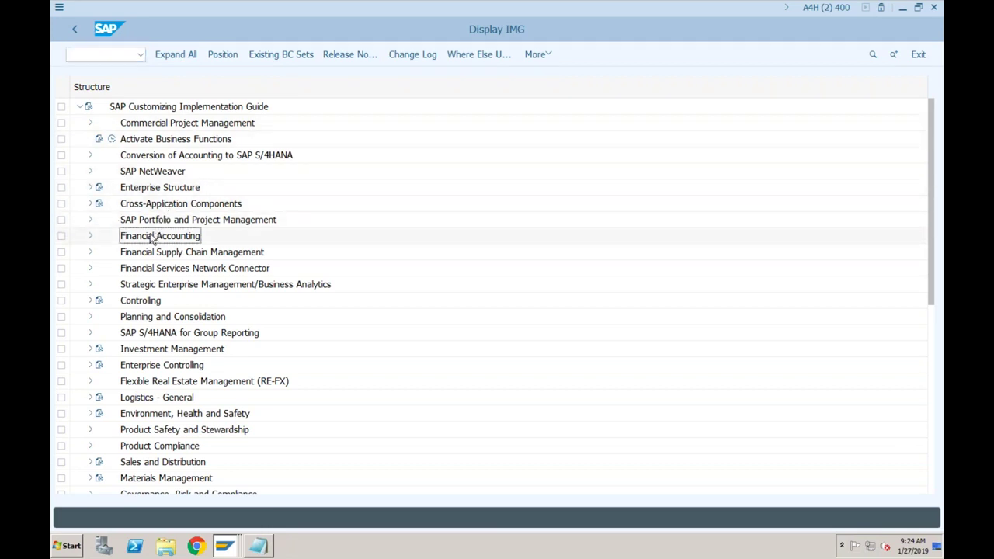
click(90, 236)
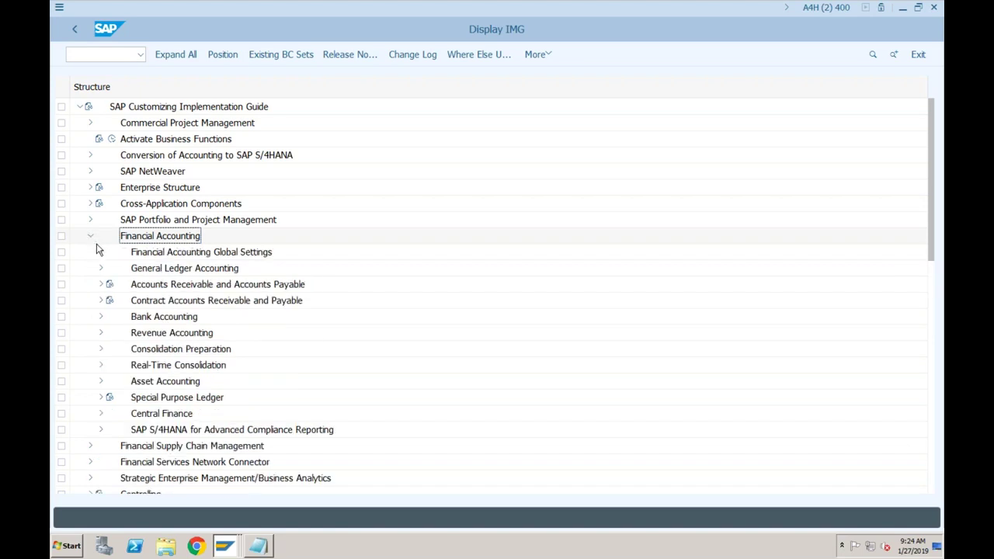
click(101, 269)
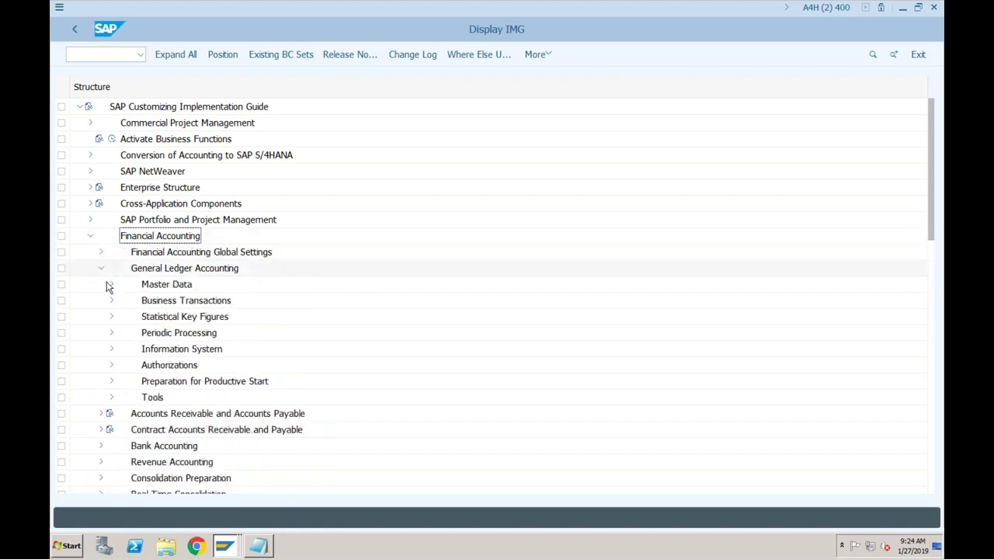
click(111, 301)
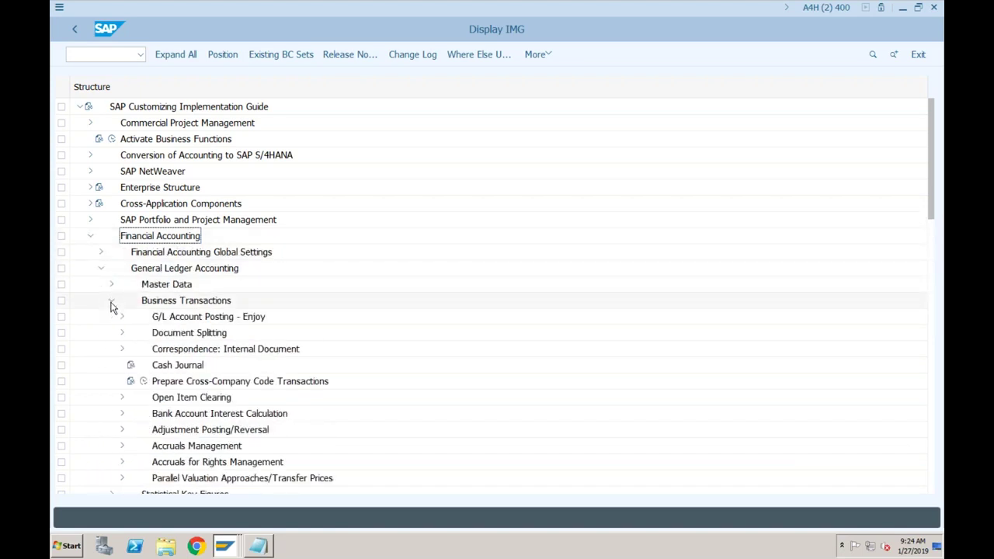
click(122, 332)
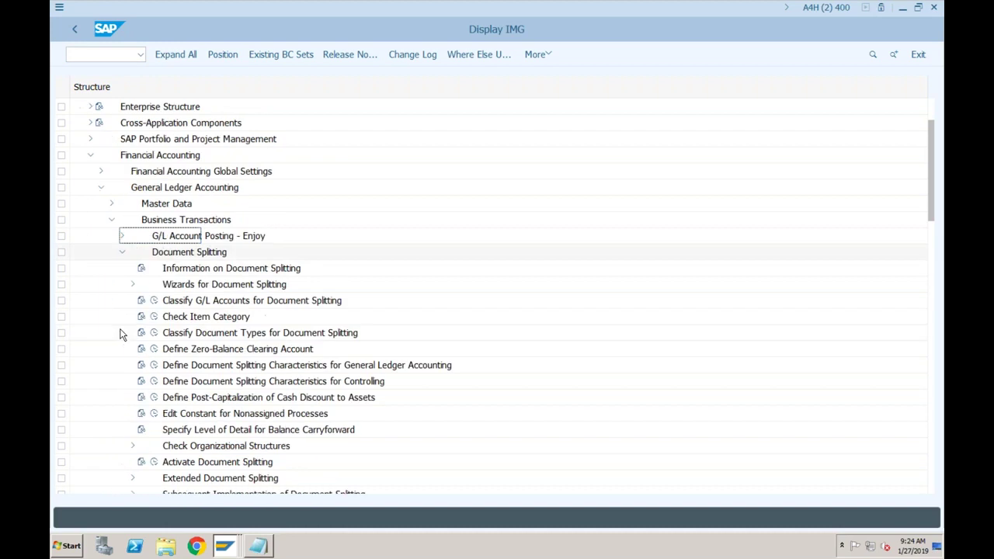
click(189, 302)
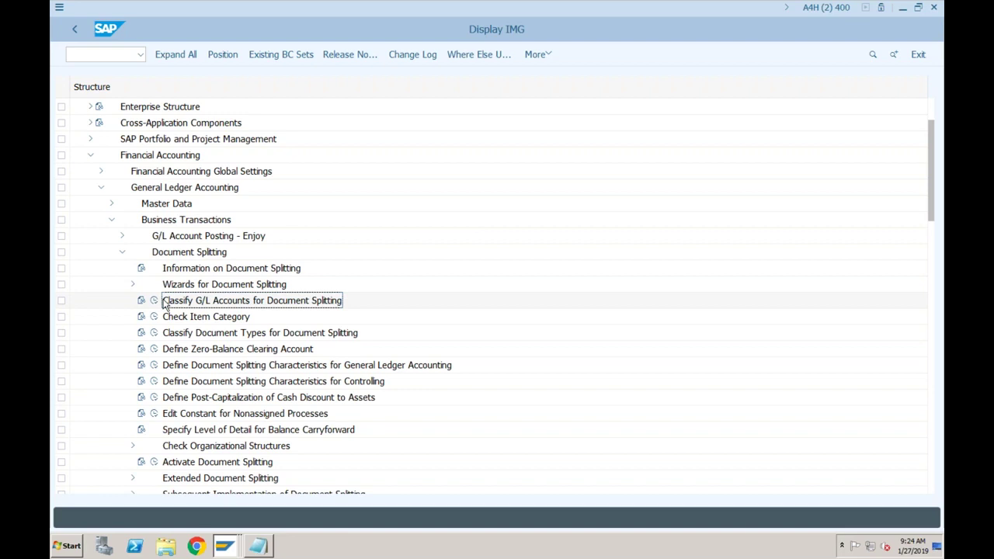
Review the posting error in the G/L document session and return to the IMG session.
click(235, 549)
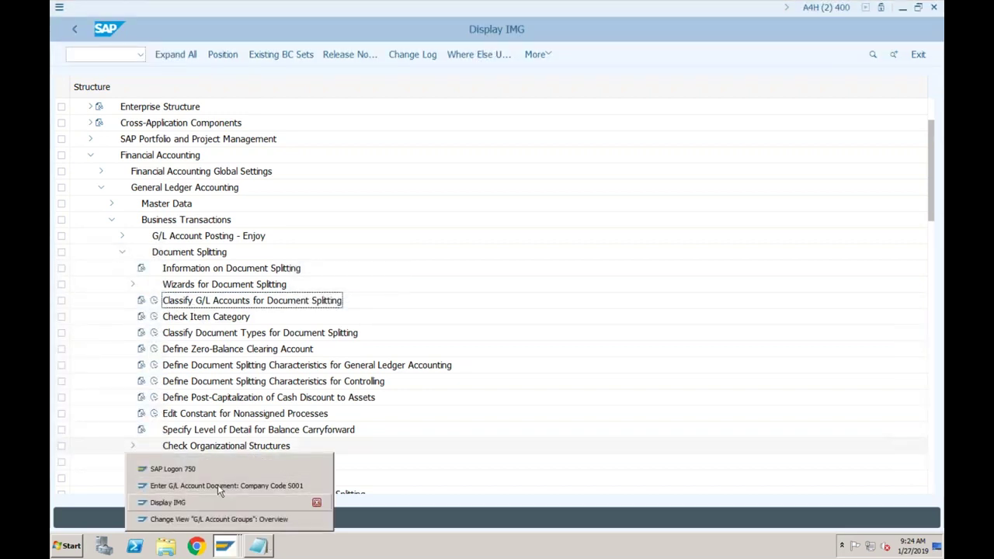
click(217, 485)
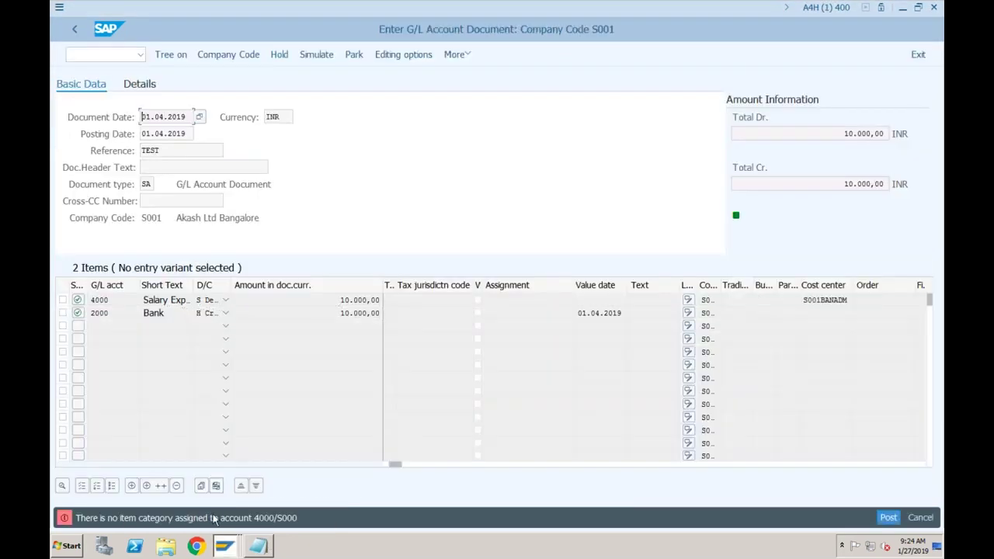
click(224, 548)
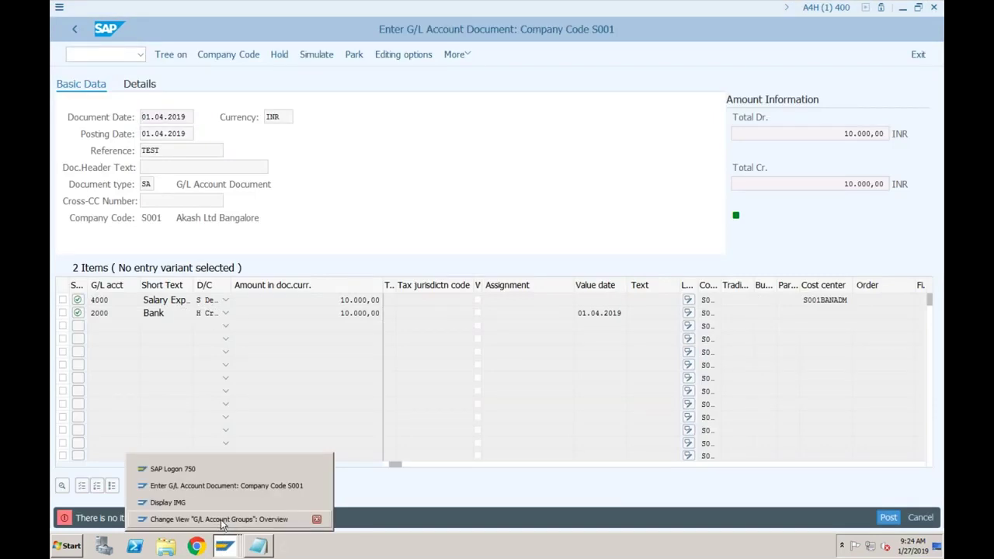
click(194, 503)
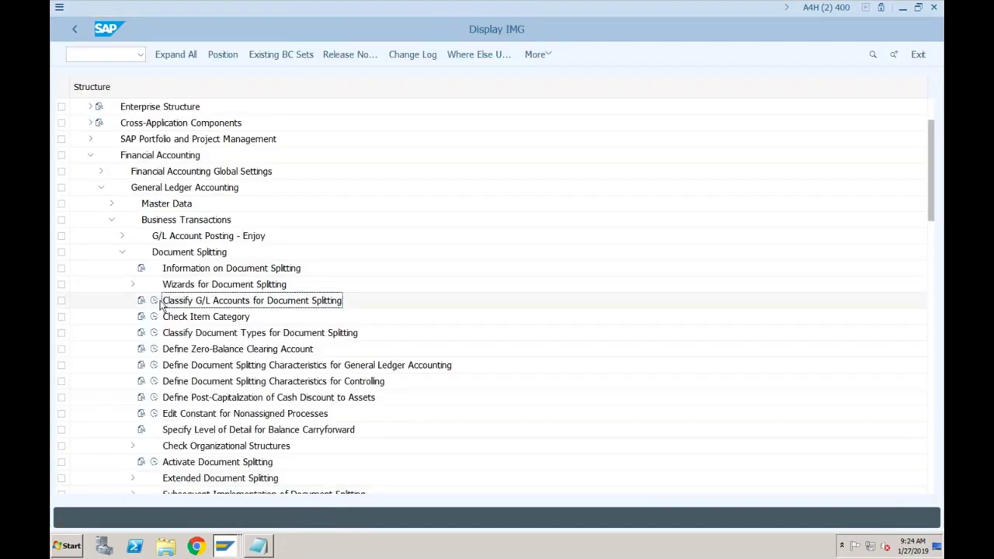
Execute Classify G/L Accounts for Document Splitting for chart of accounts S000 and begin adding new entries.
click(153, 302)
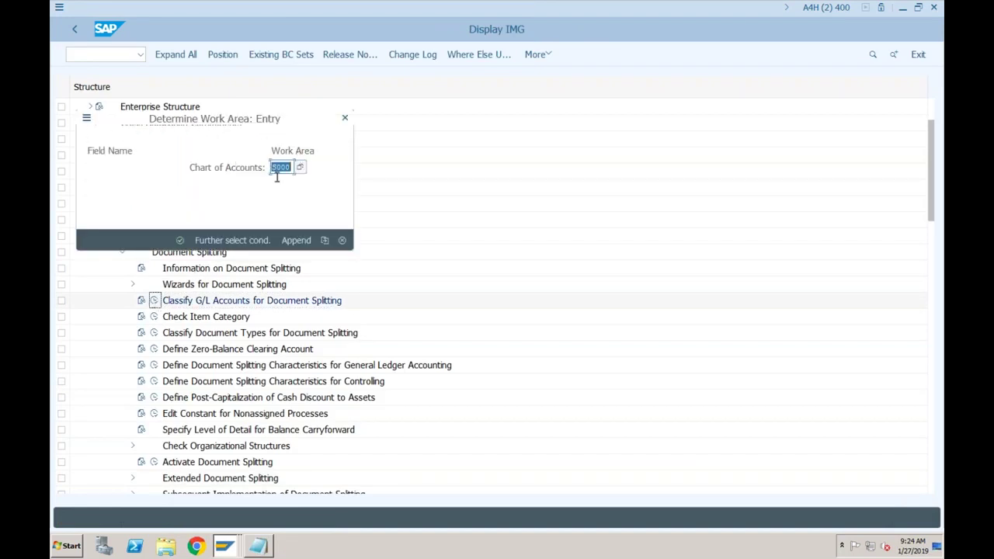
click(180, 241)
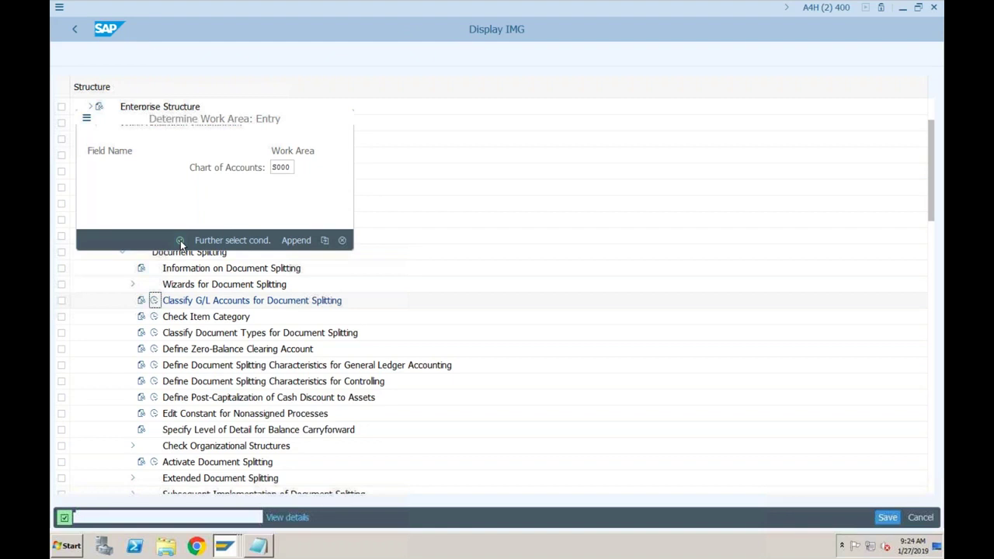
click(277, 60)
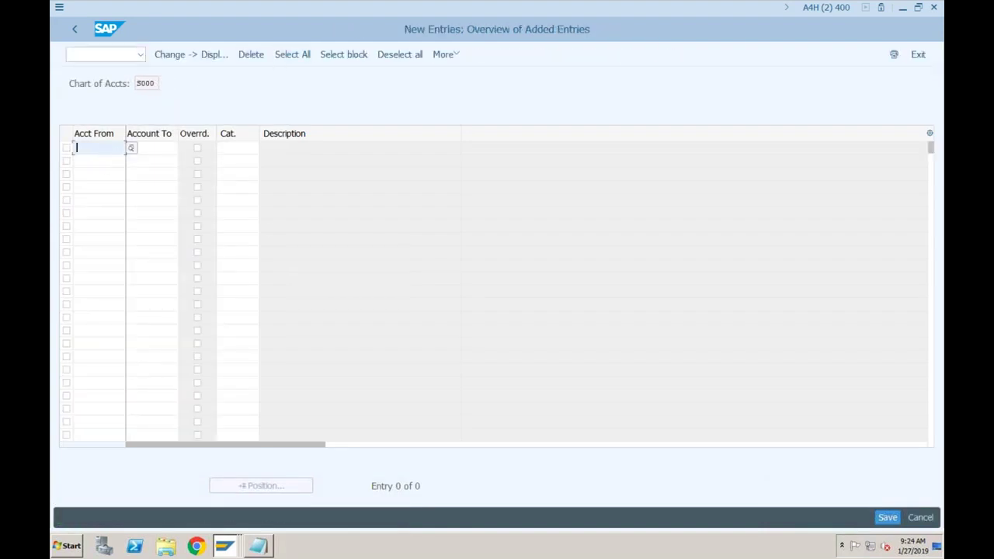
Enter the account range 1000 to 2999 in the first row of the new entries.
click(151, 148)
click(110, 148)
click(101, 147)
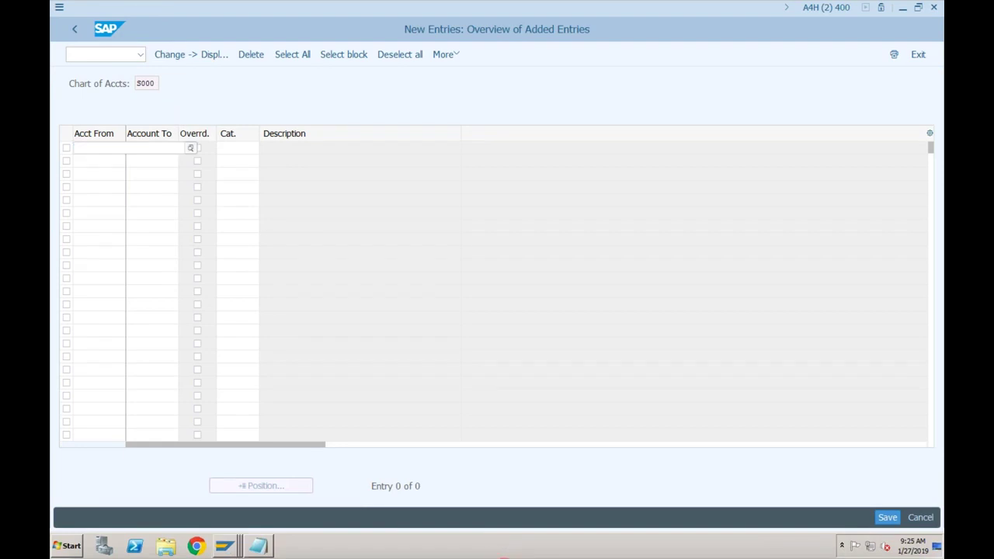
text(1000)
key(Tab)
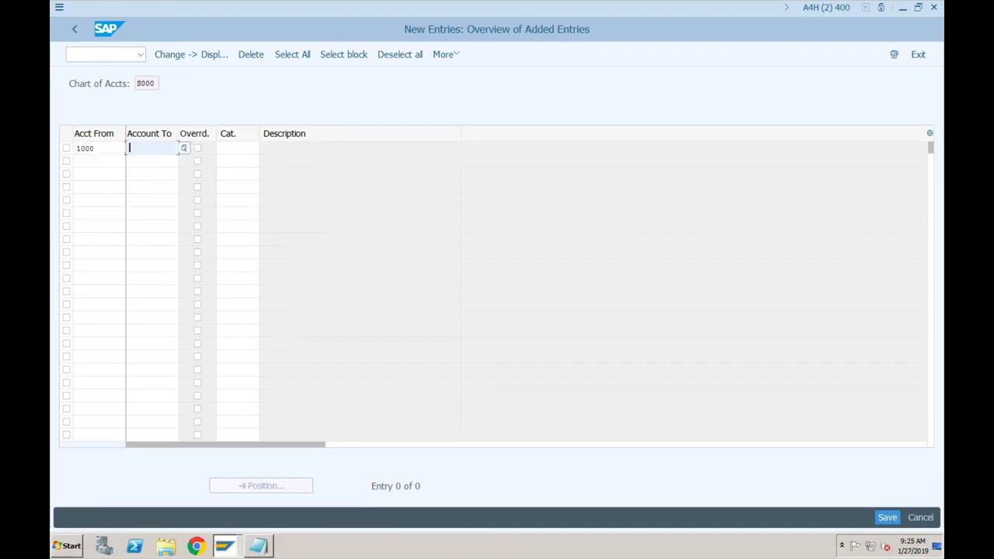
text(2999)
key(Tab)
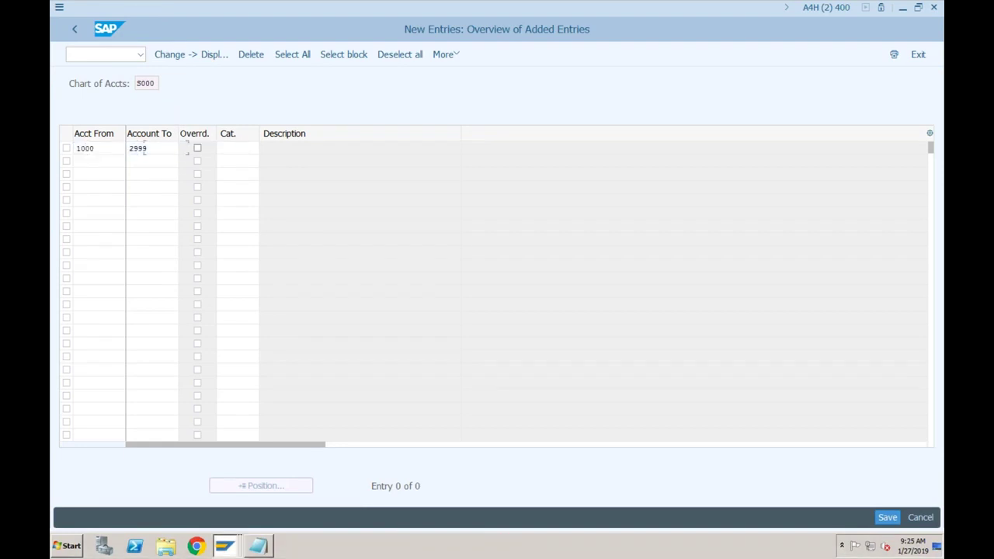
key(Tab)
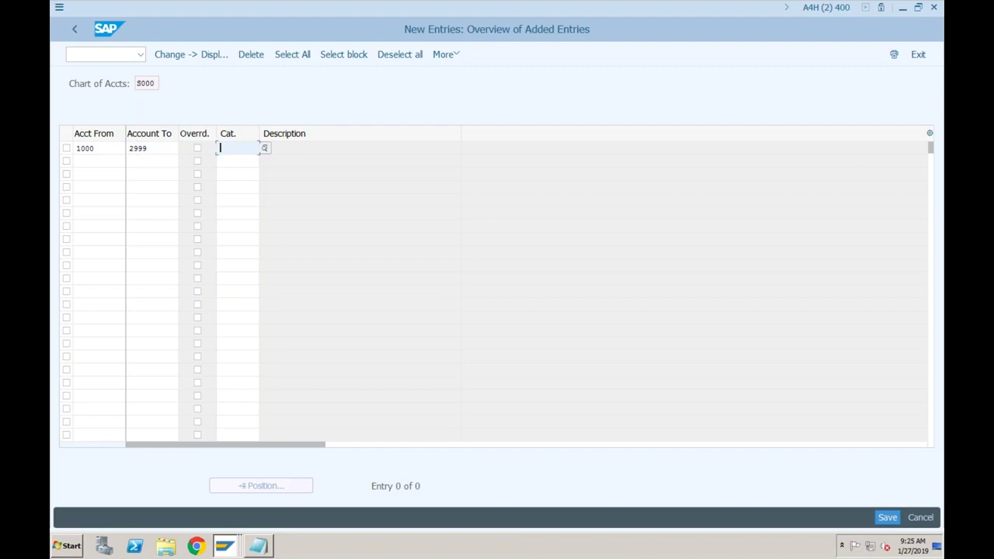
Assign category 01000 Balance Sheet Account to the first row and add accounts 3000 to 3999 with category 30000 Revenue.
click(265, 147)
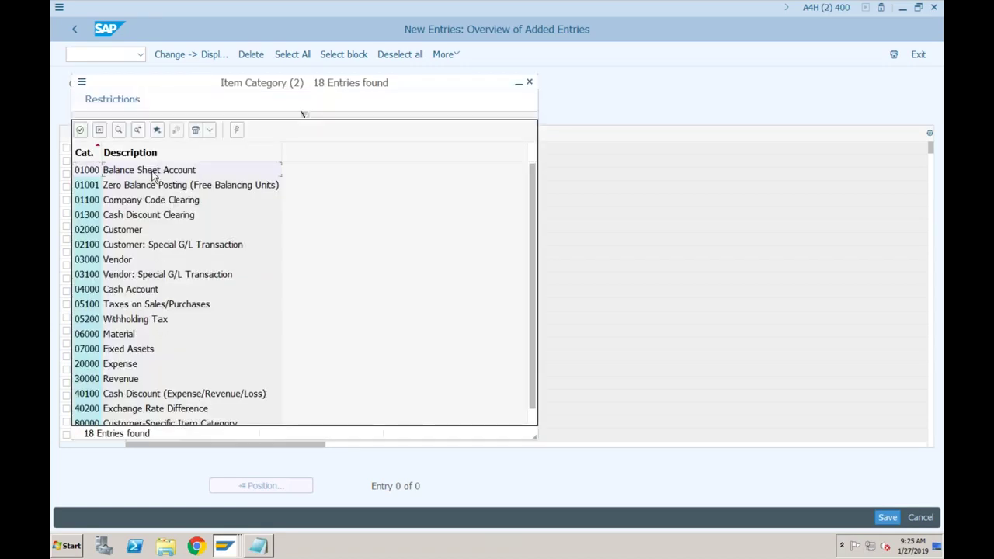
double_click(153, 177)
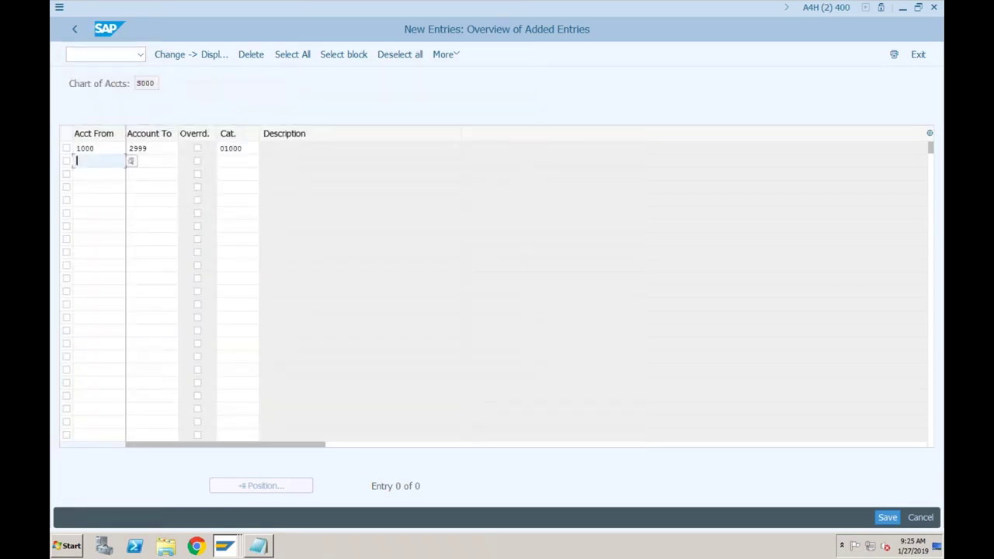
text(3000)
key(Tab)
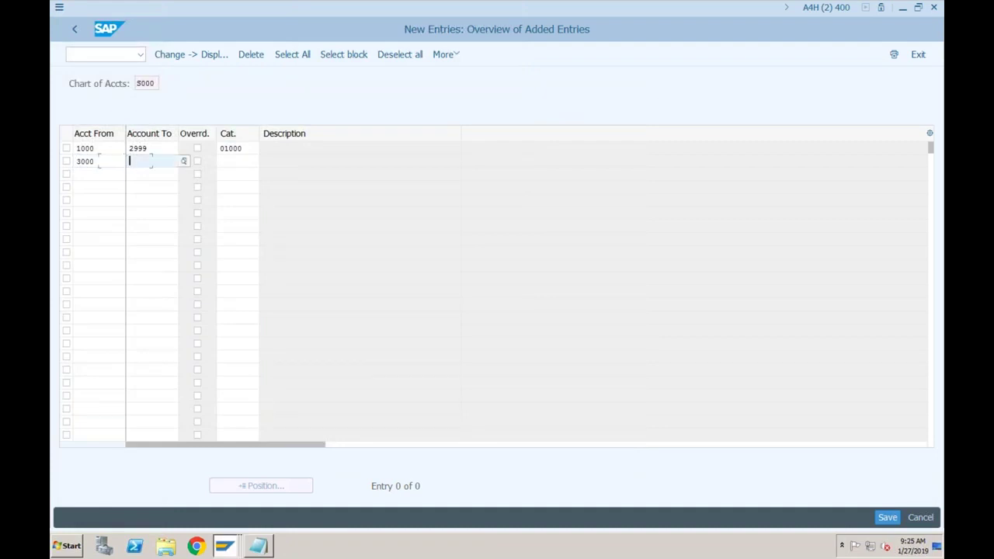
text(3999)
key(Tab)
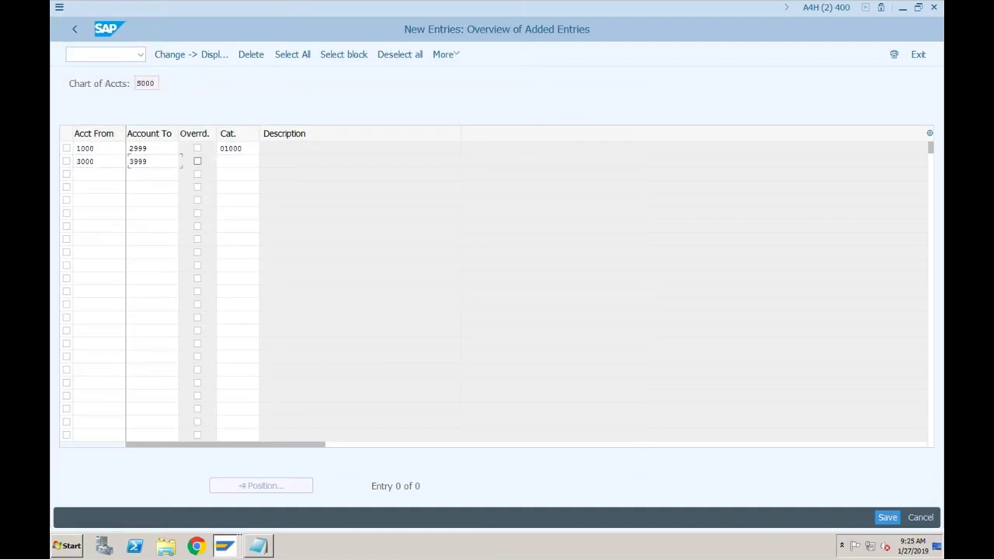
key(Tab)
click(265, 163)
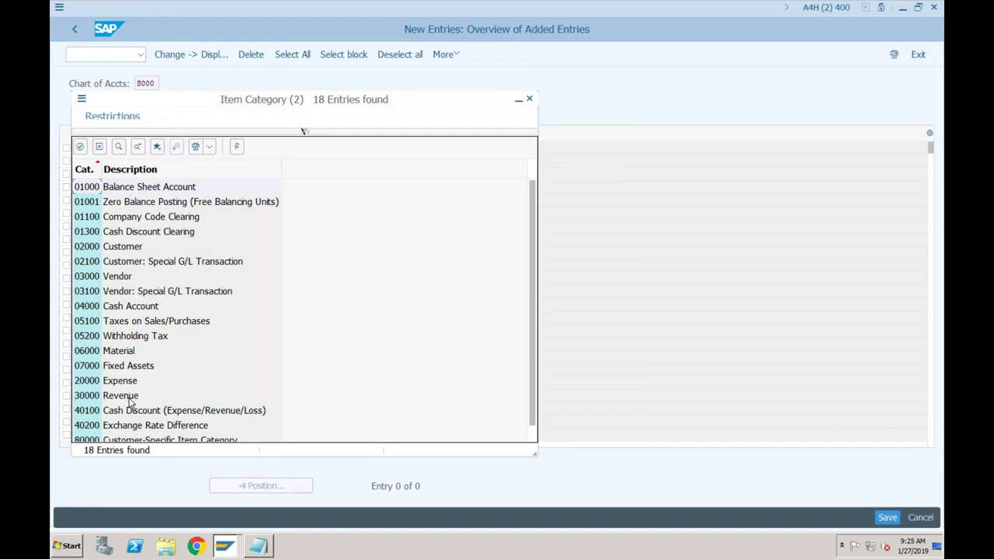
click(115, 398)
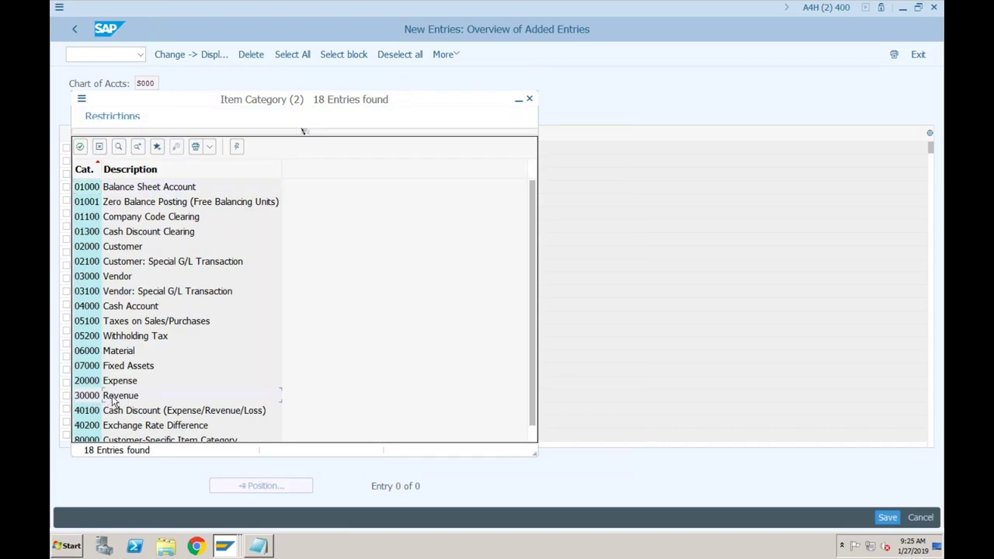
double_click(112, 400)
key(Tab)
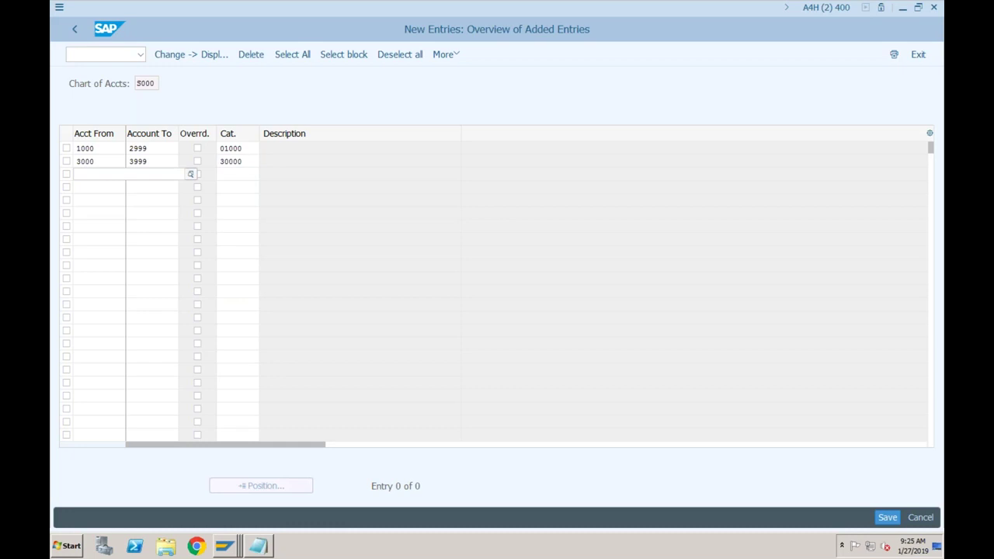
Add accounts 4000 to 4999 with category 20000 Expense and save the new entries to the proposed Customizing request.
text(4000)
key(Tab)
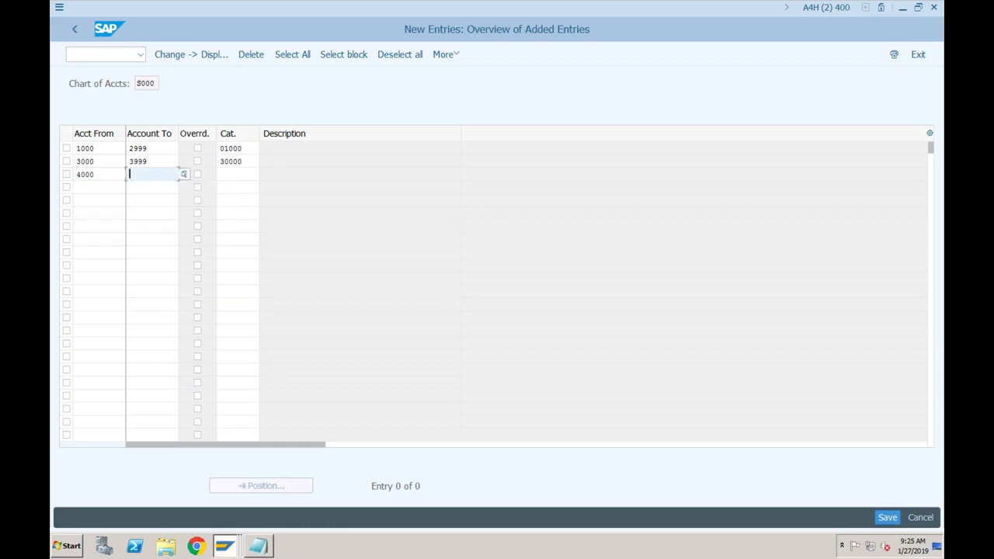
text(400)
key(BackSpace)
key(BackSpace)
text(999)
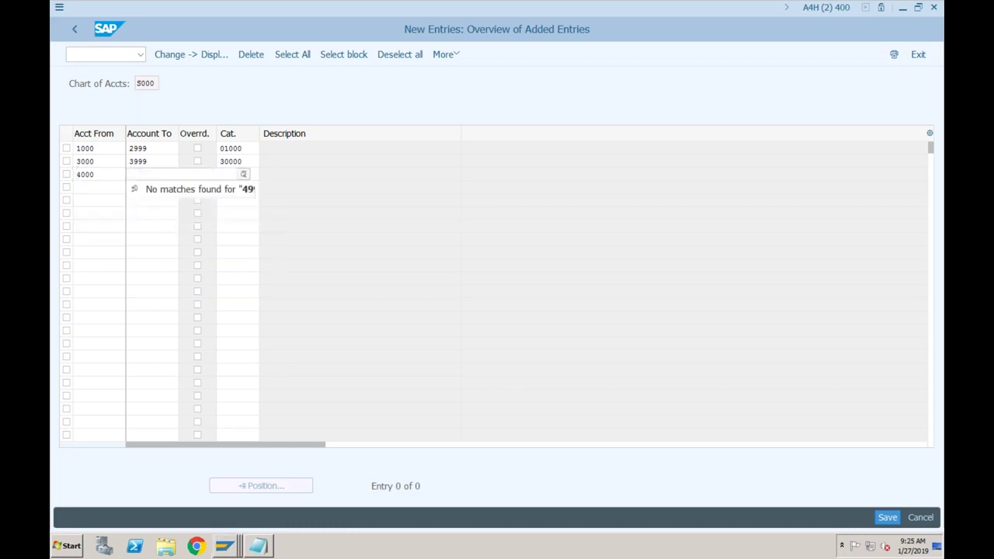
click(250, 173)
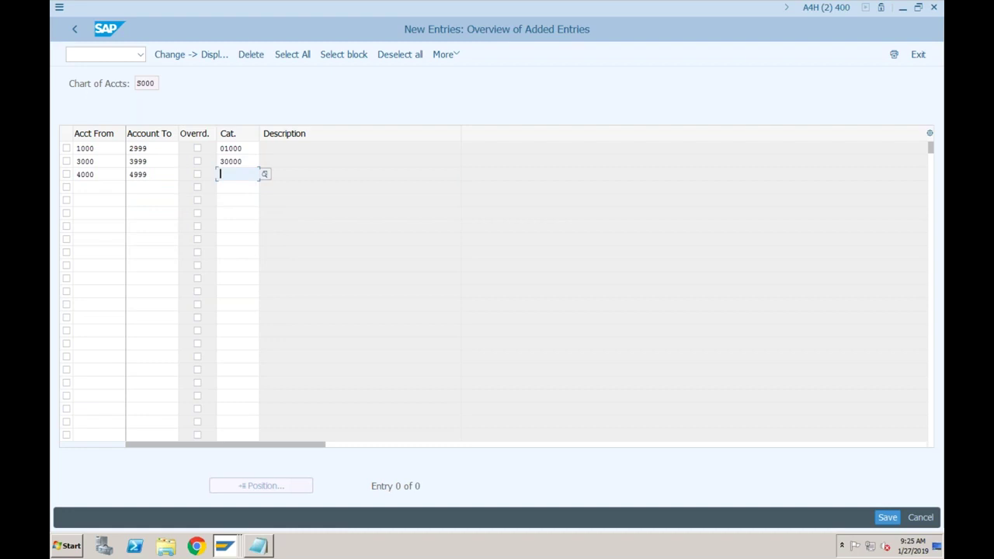
key(F4)
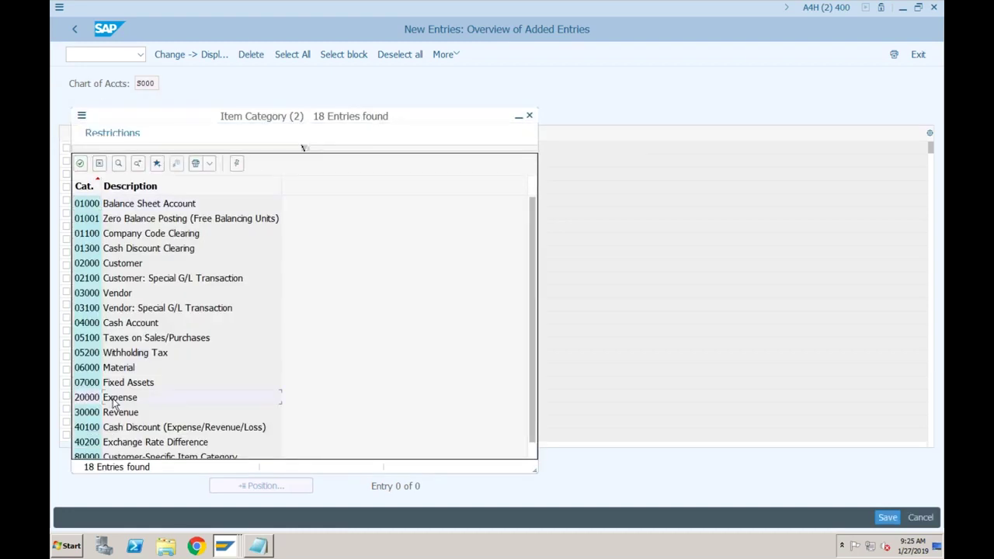
double_click(113, 403)
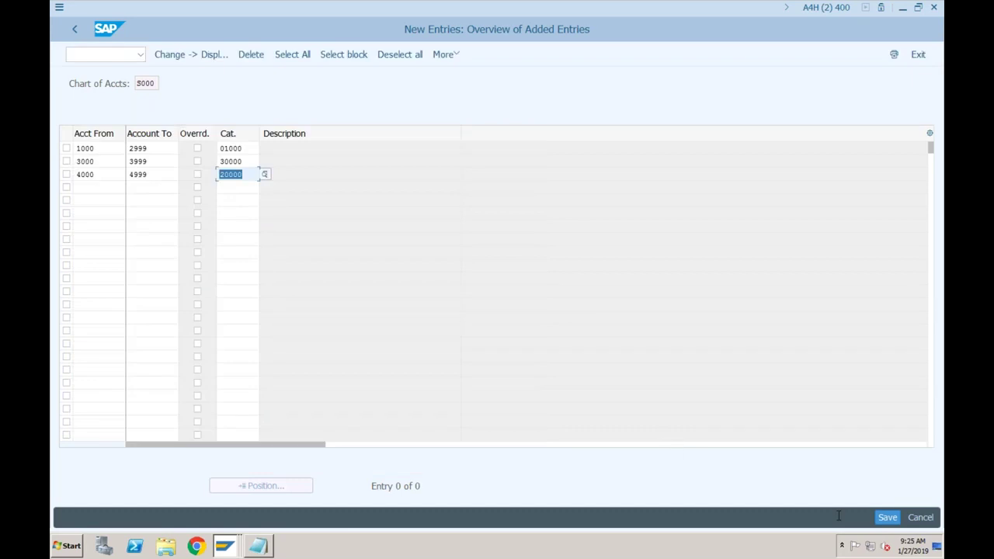
click(888, 517)
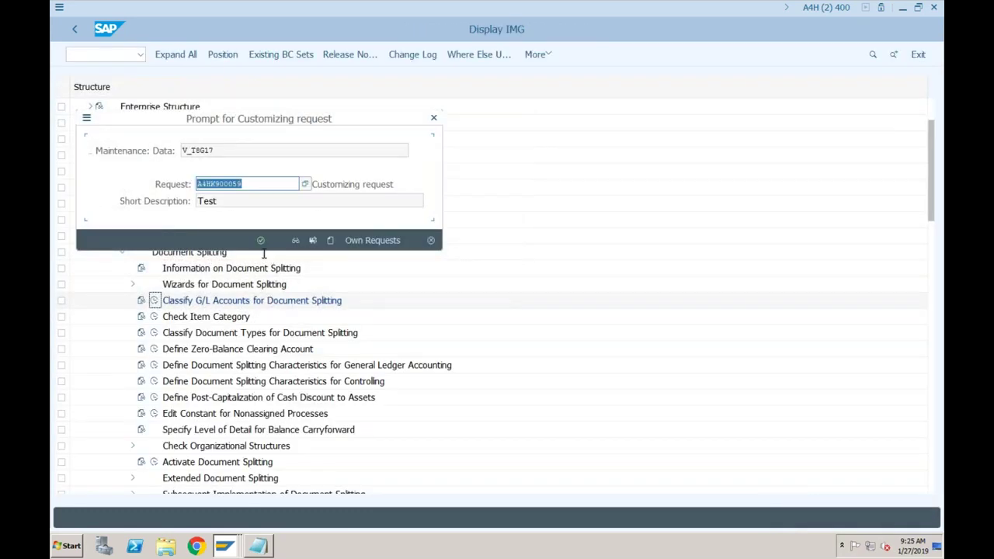
click(260, 240)
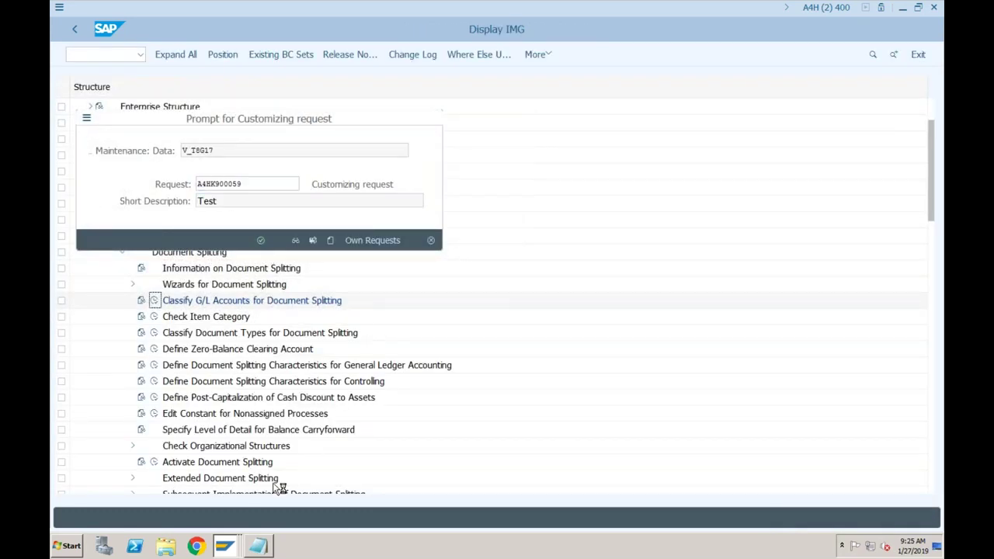
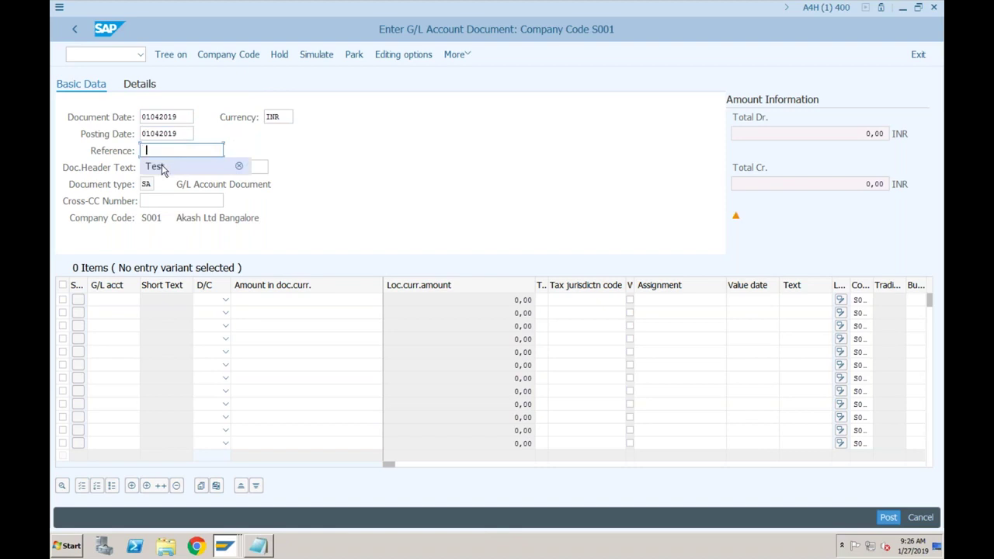
Fill the G/L document with reference Test, a debit of 10000 to account 4000 and a credit of 10000 to account 2000.
click(113, 298)
click(103, 314)
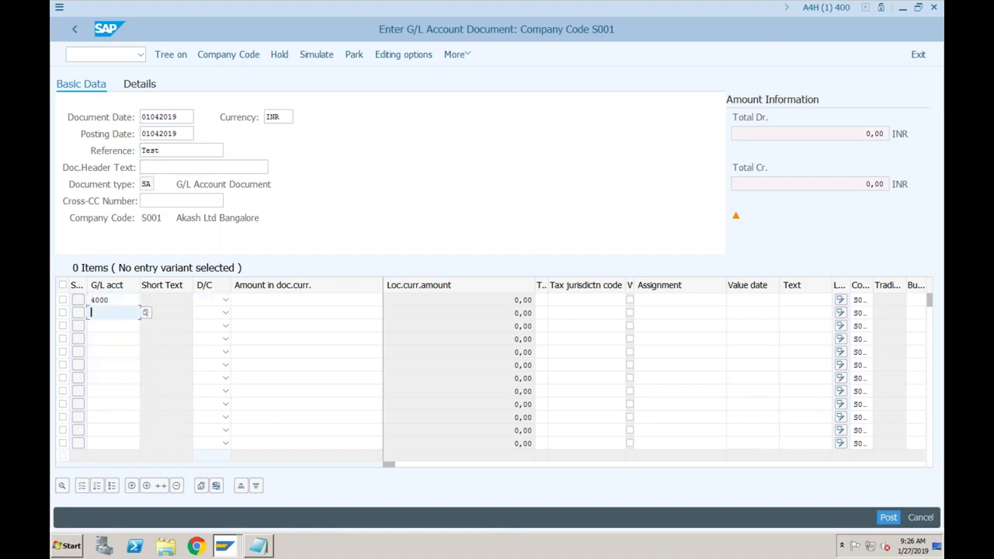
click(103, 344)
click(225, 300)
click(214, 328)
click(226, 313)
click(206, 326)
click(264, 301)
text(1)
click(301, 313)
click(303, 312)
click(305, 326)
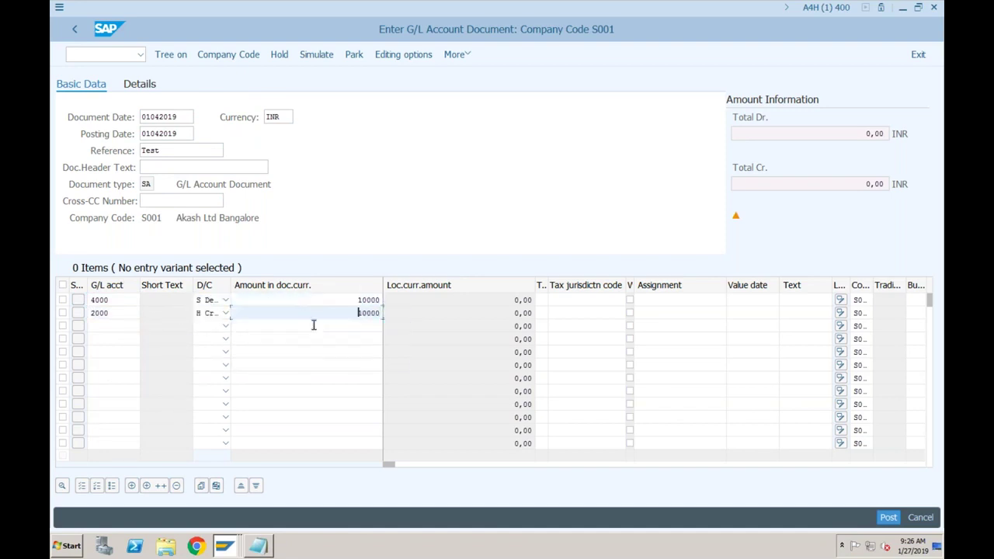
Set the value date of the account 2000 line to 01042019 and the cost center of the account 4000 line to S001BANADM.
click(744, 312)
key(Down)
key(Tab)
key(Tab)
key(Tab)
key(Tab)
key(Tab)
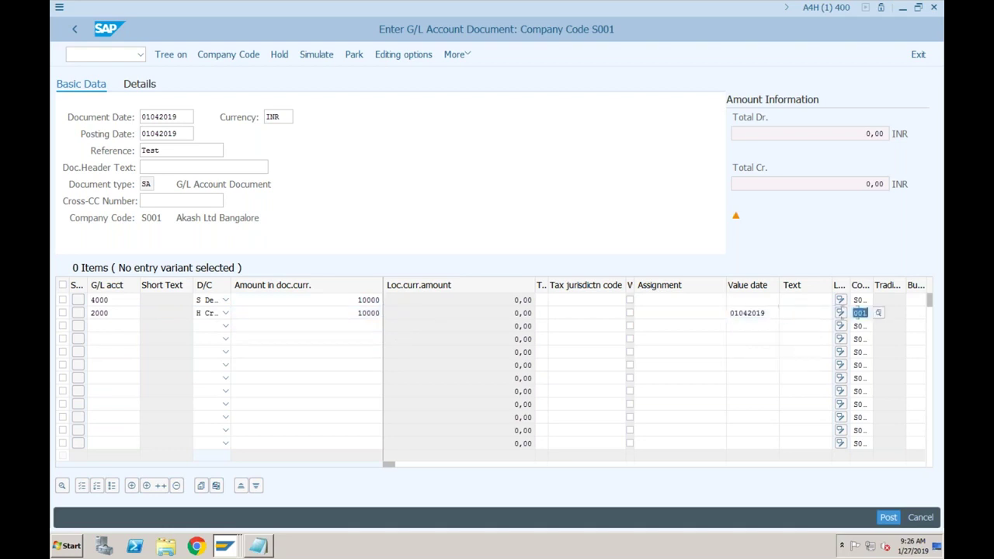
click(826, 299)
click(821, 314)
Validate the G/L document entries, accepting the document date and posting period warnings.
key(Return)
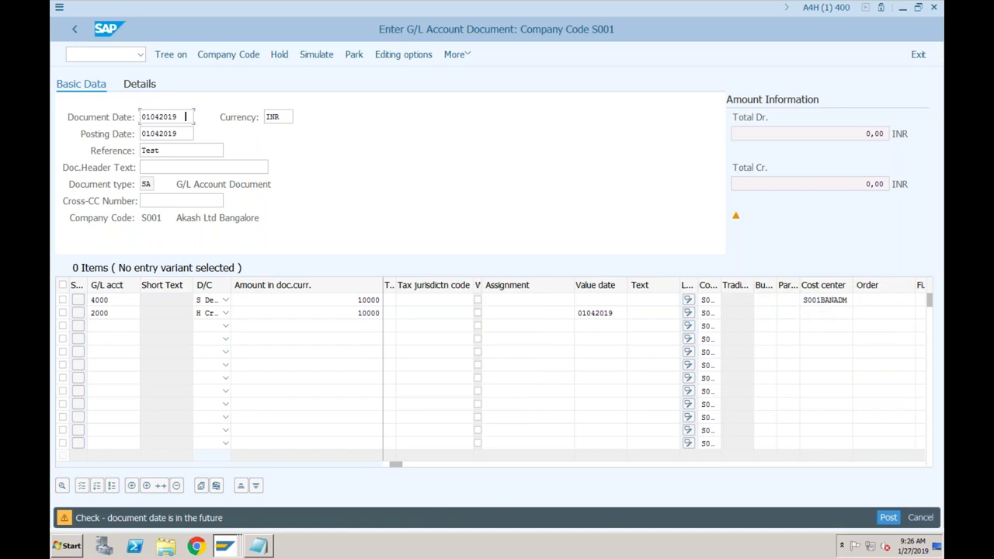
key(Return)
key(Return)
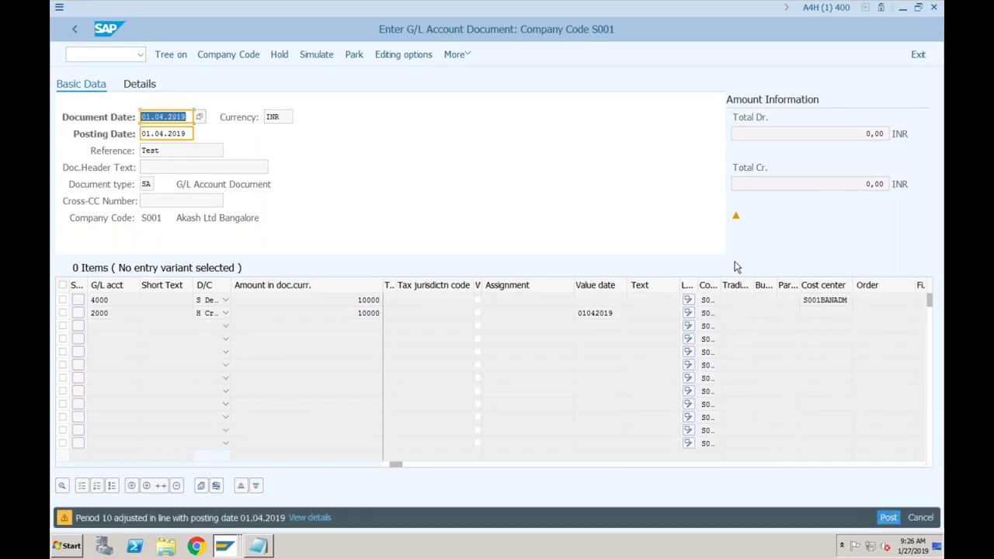
key(Return)
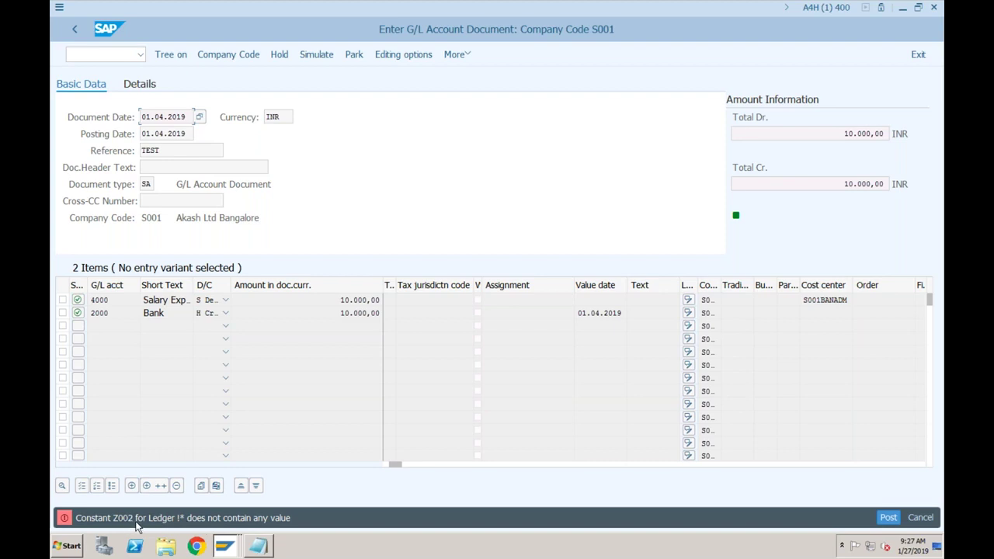
Return to the IMG structure in the other session and execute Edit Constant for Nonassigned Processes under Document Splitting.
click(222, 548)
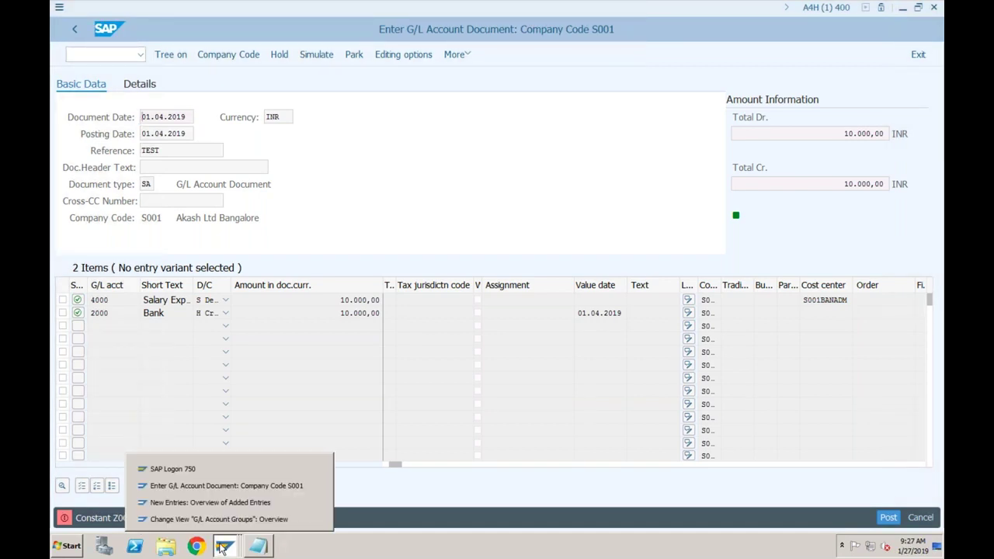
click(215, 503)
click(76, 30)
click(76, 31)
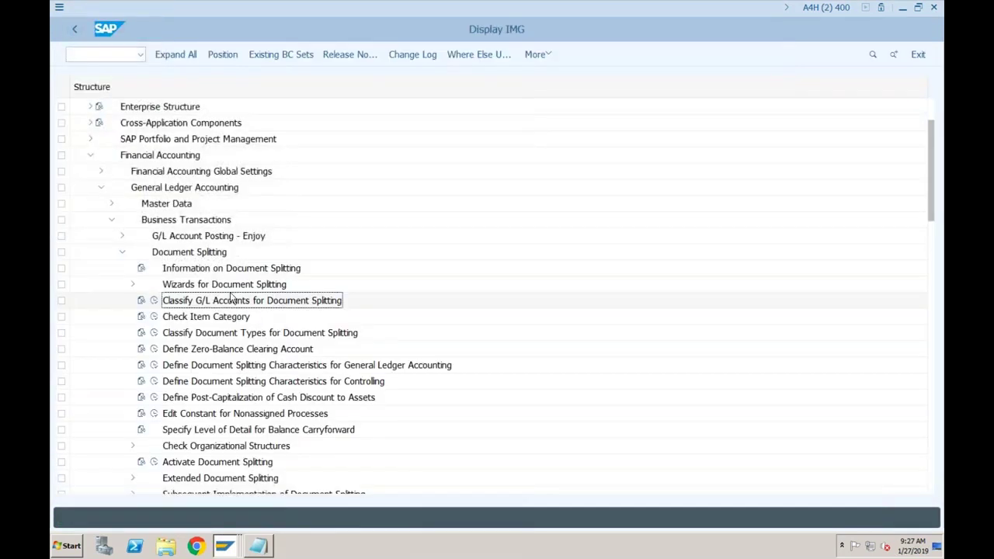
click(219, 415)
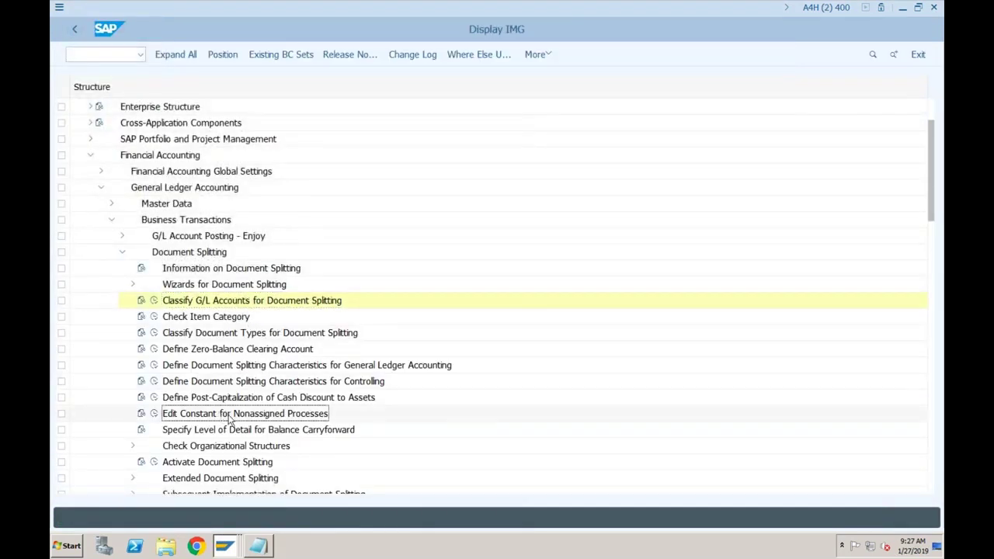
click(154, 413)
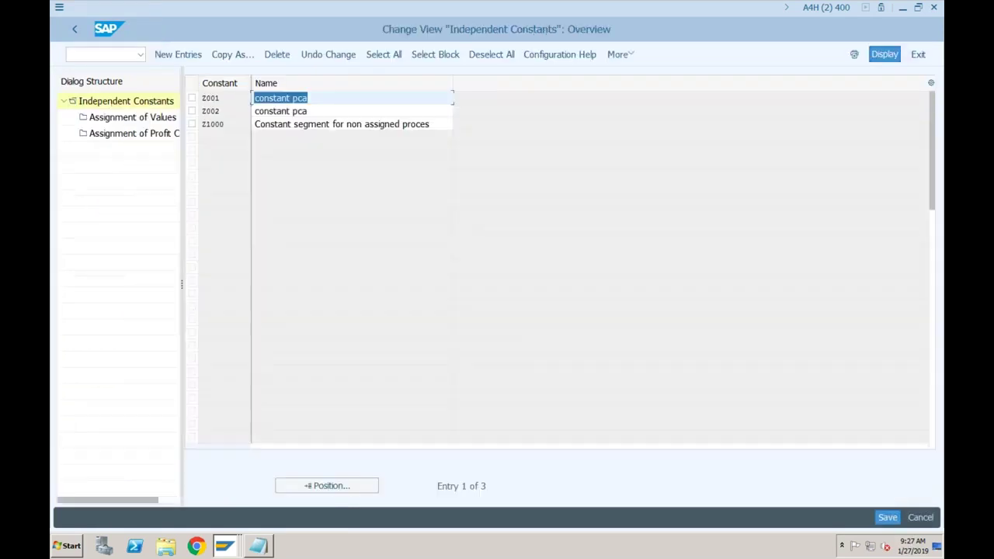
Select constant Z002 and open its Assignment of Values, accepting the generation of proposed characteristics.
click(192, 112)
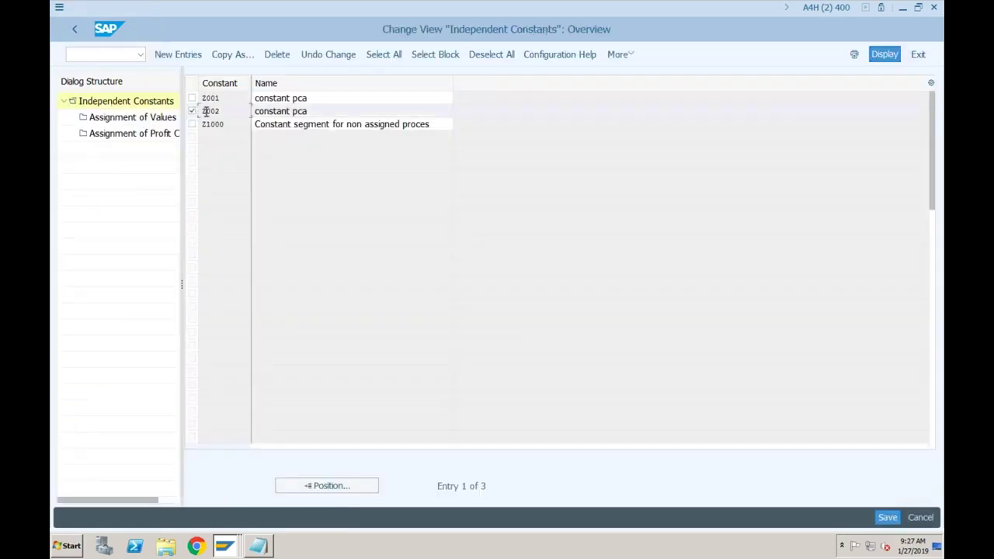
double_click(207, 112)
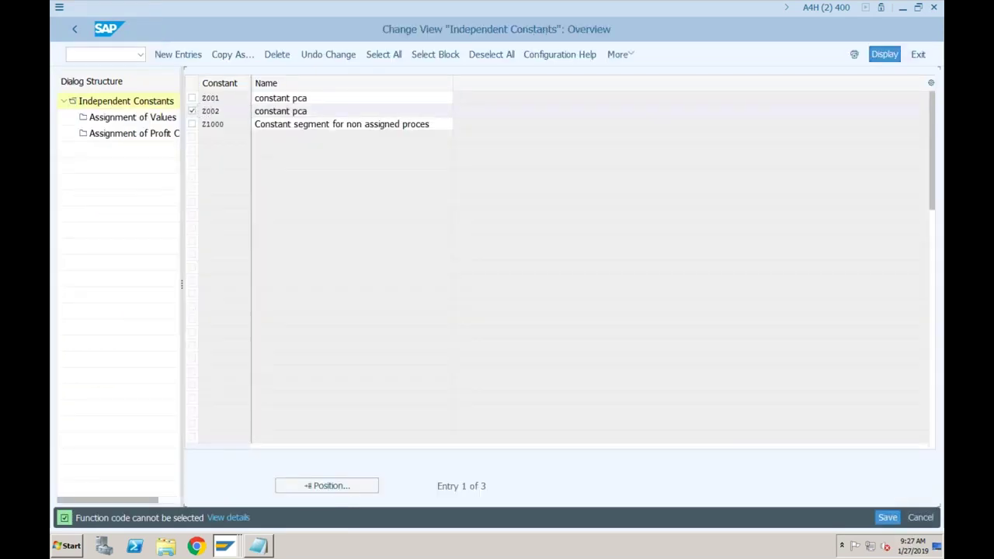
click(142, 121)
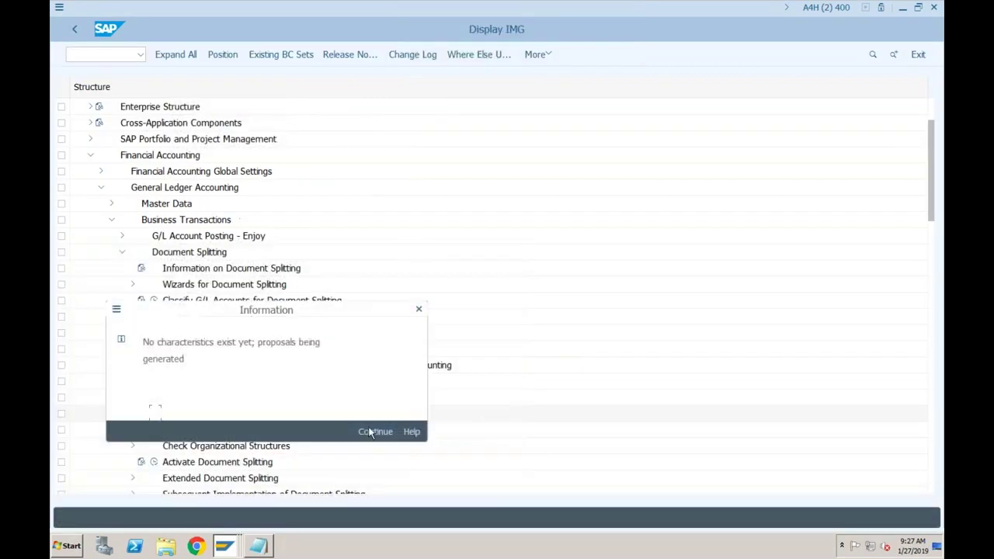
click(365, 430)
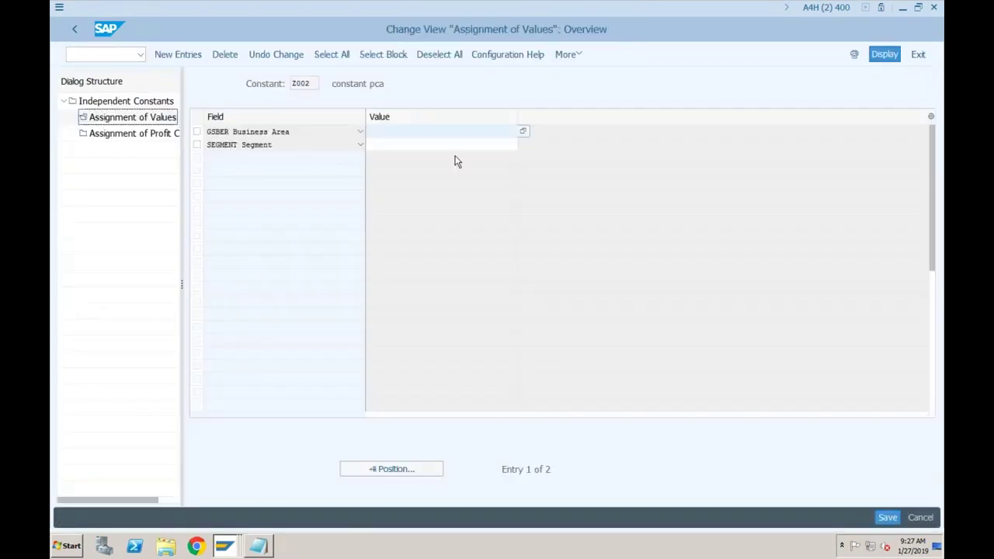
Set the business area to 0001 and the segment to G01 for constant Z002.
click(404, 132)
text(00)
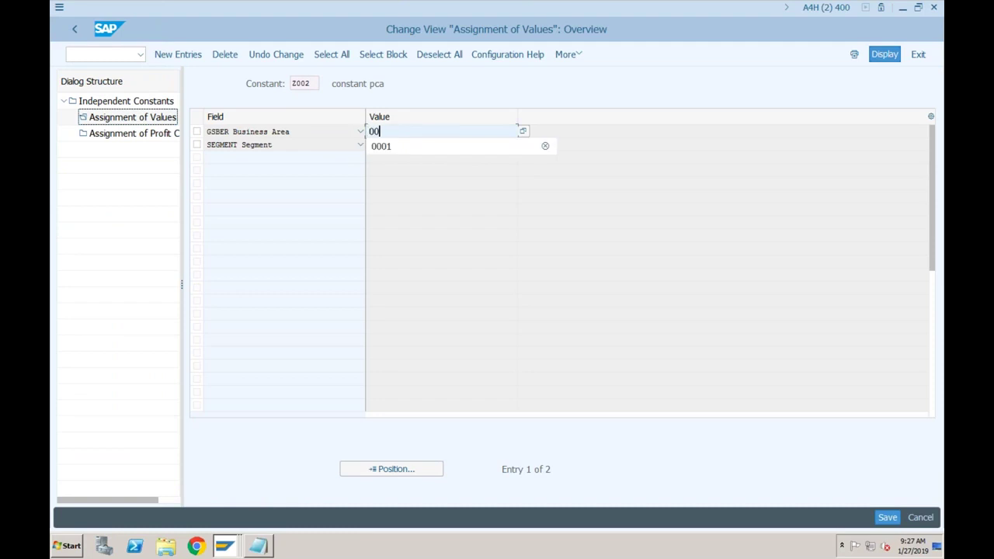
text(01)
key(Escape)
click(404, 144)
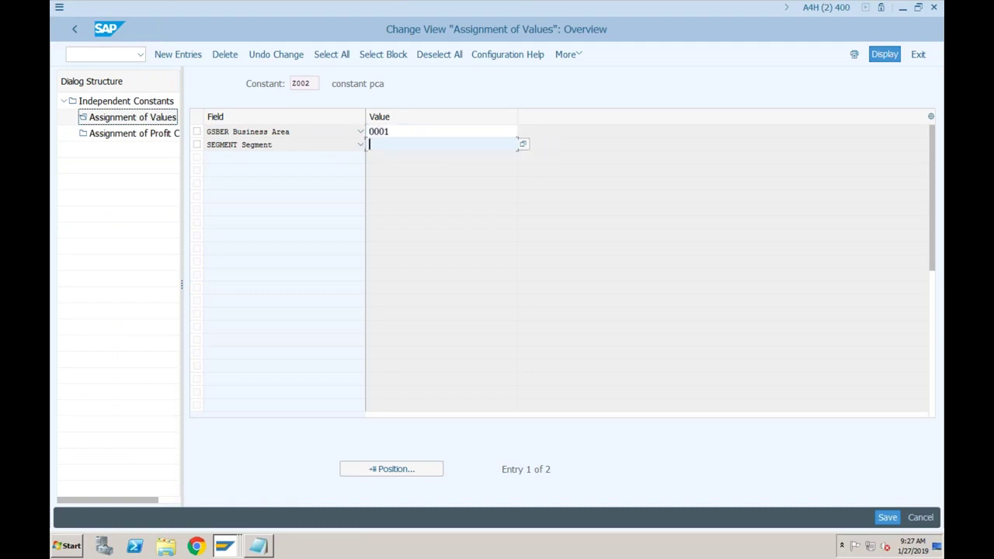
click(523, 143)
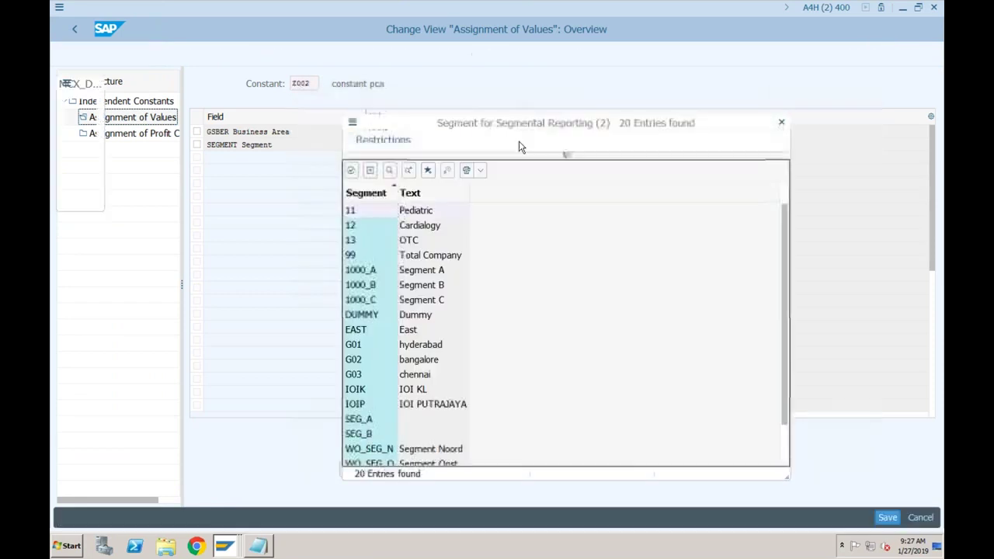
double_click(368, 348)
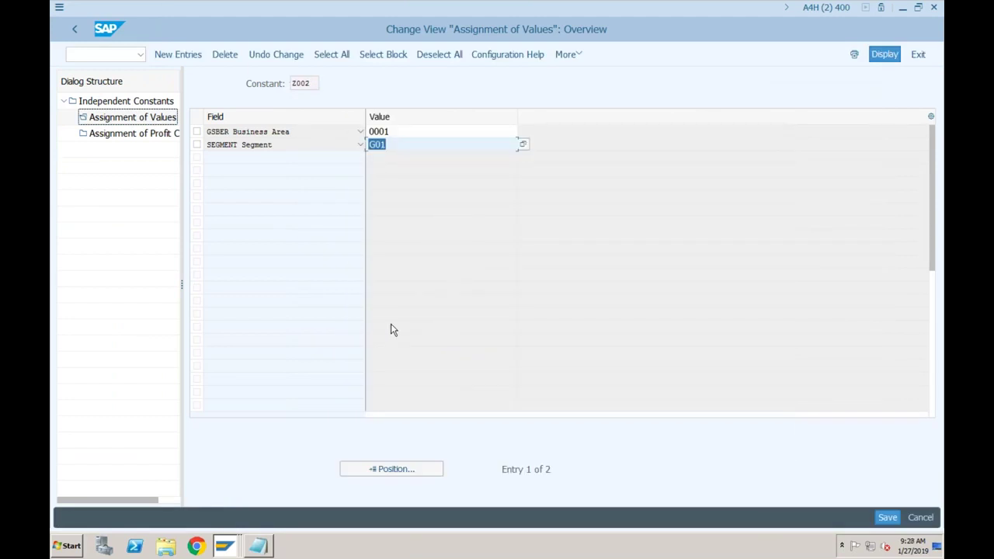
Open the profit center assignments of constant Z002 and save the constant's settings under the proposed customizing request.
click(142, 137)
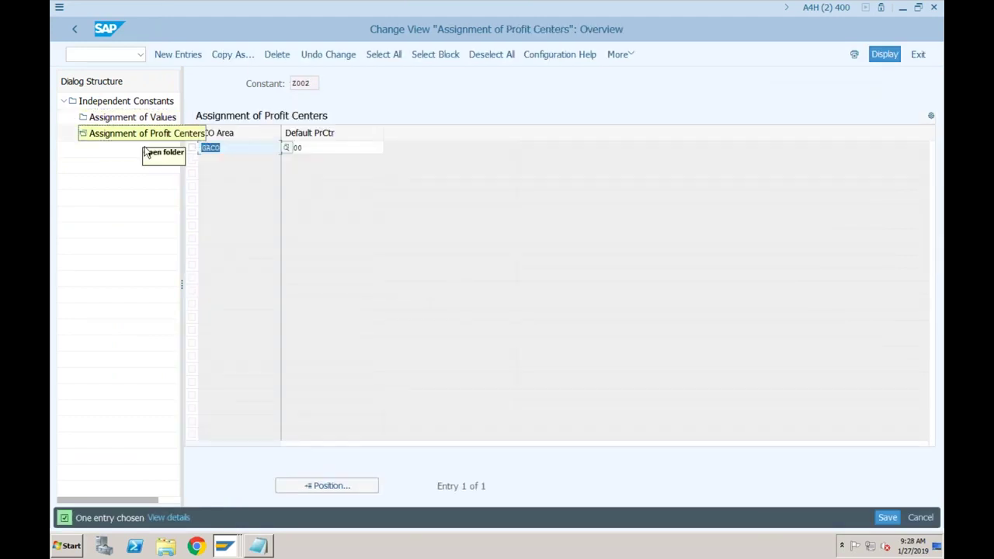
click(289, 147)
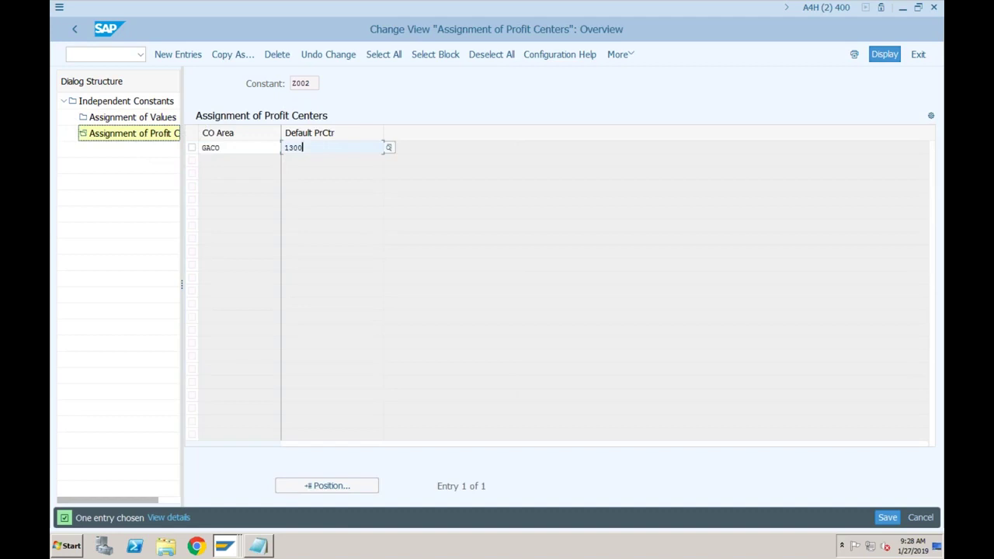
click(143, 119)
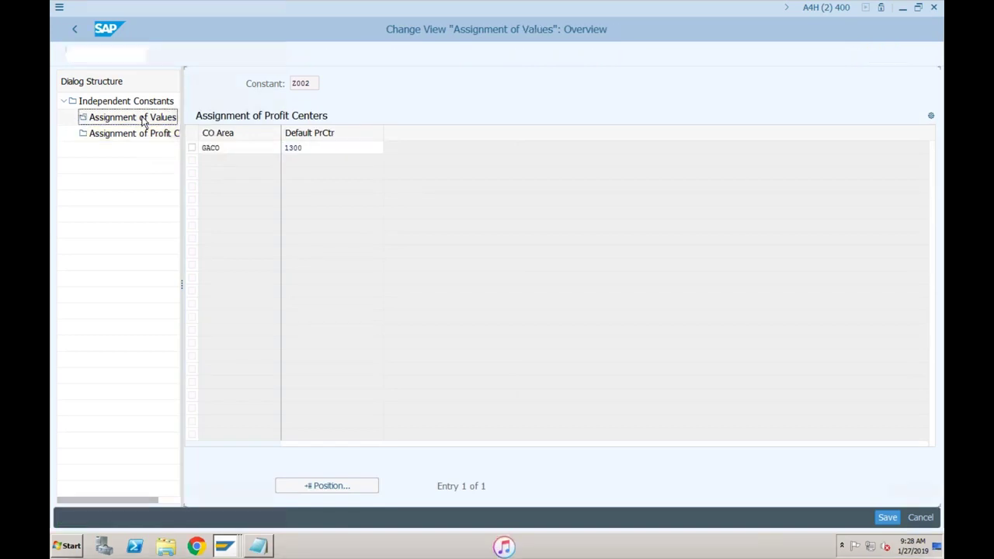
click(137, 137)
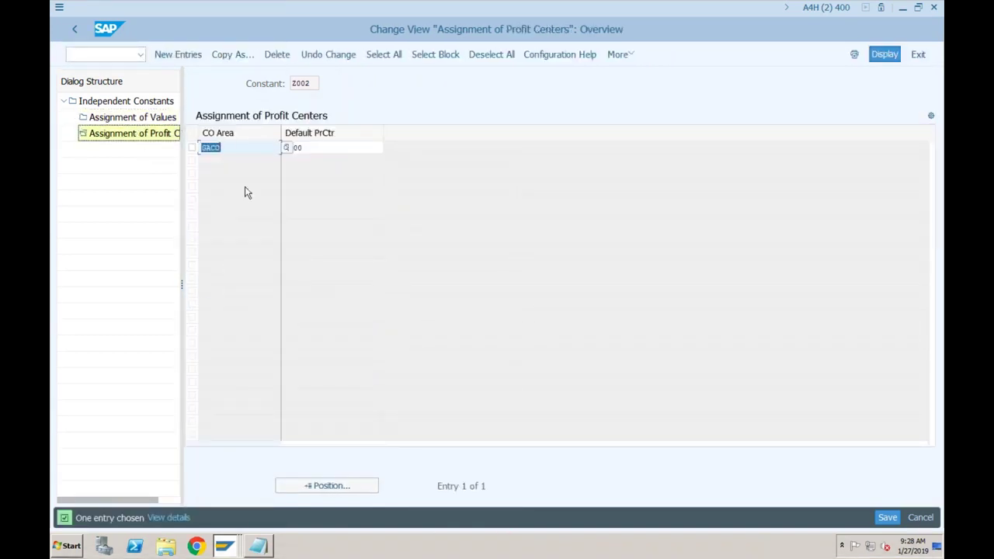
click(189, 59)
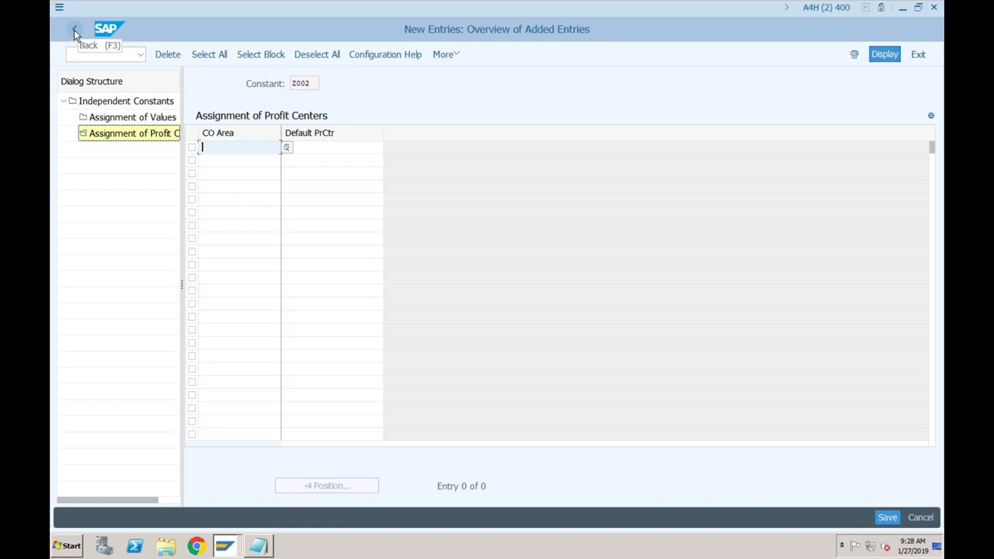
click(885, 518)
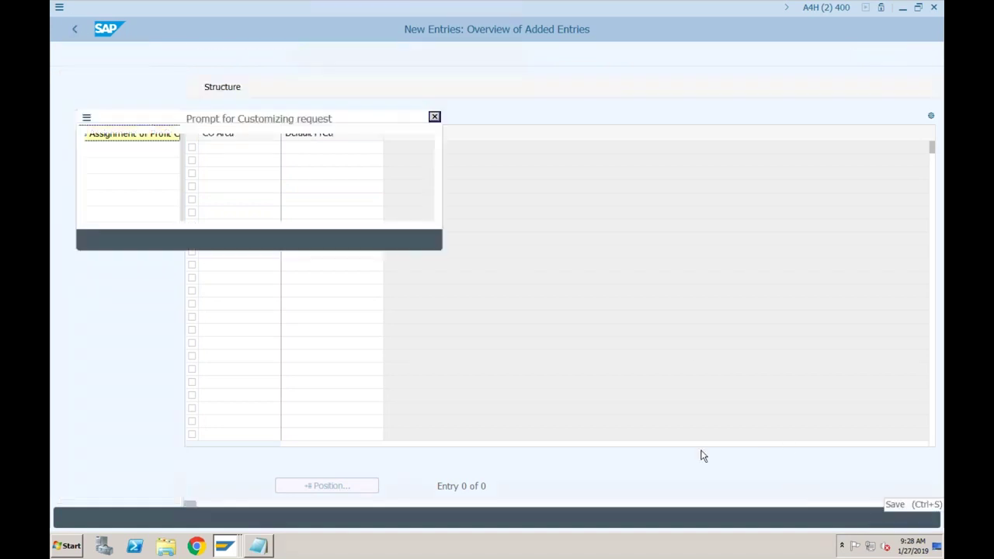
key(Return)
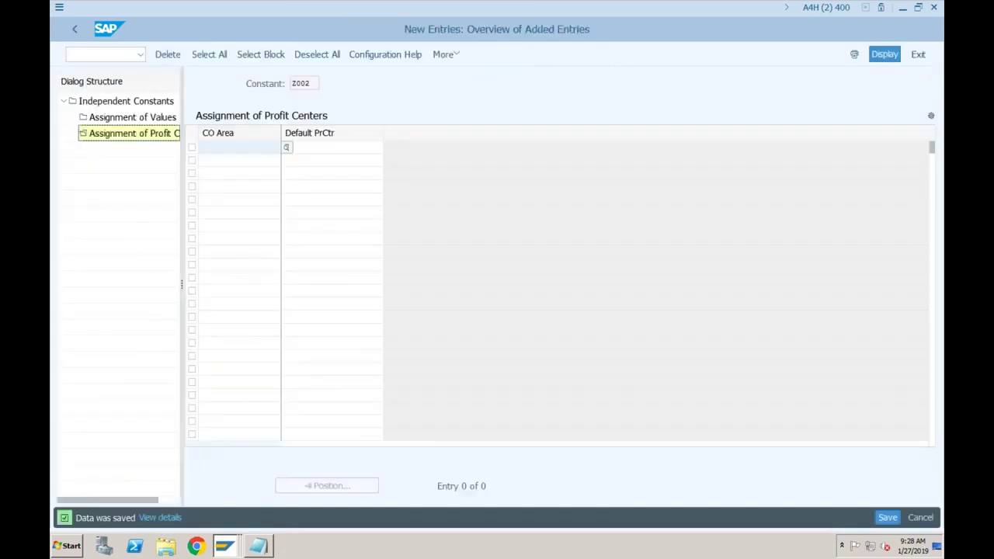
Switch to the G/L document session, restart FB50 and set document and posting dates to 01.04.2019 with reference Test.
click(227, 546)
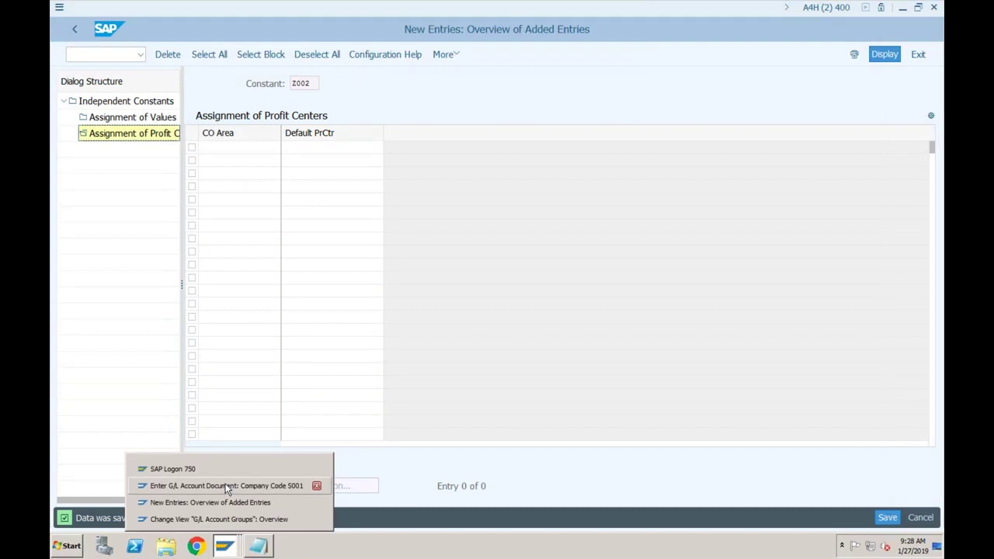
click(226, 488)
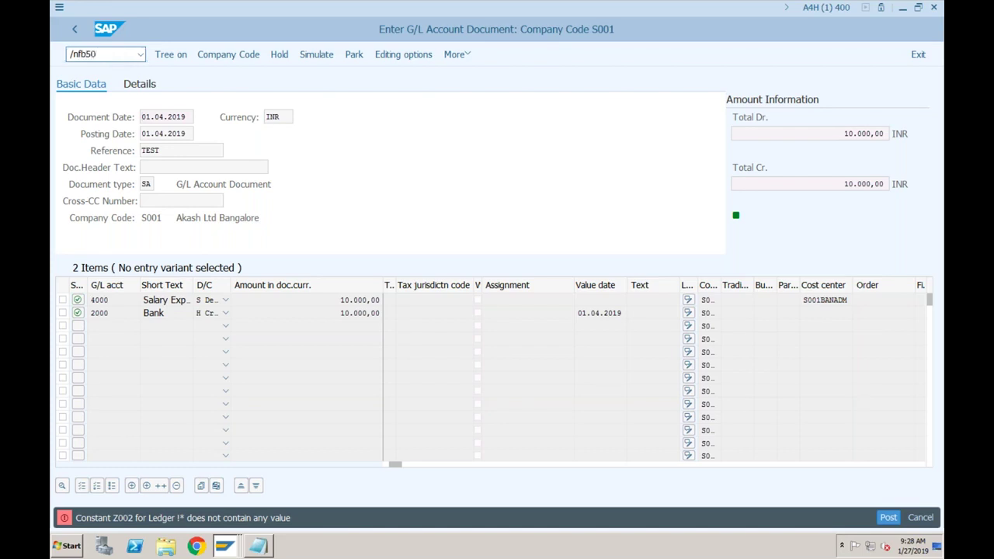
key(Return)
click(159, 118)
click(165, 133)
click(165, 133)
key(Delete)
click(163, 150)
click(163, 149)
text(Test)
Enter G/L account 4000 in the first line item and 2000 in the second.
click(101, 300)
click(100, 299)
click(102, 314)
click(101, 312)
click(101, 312)
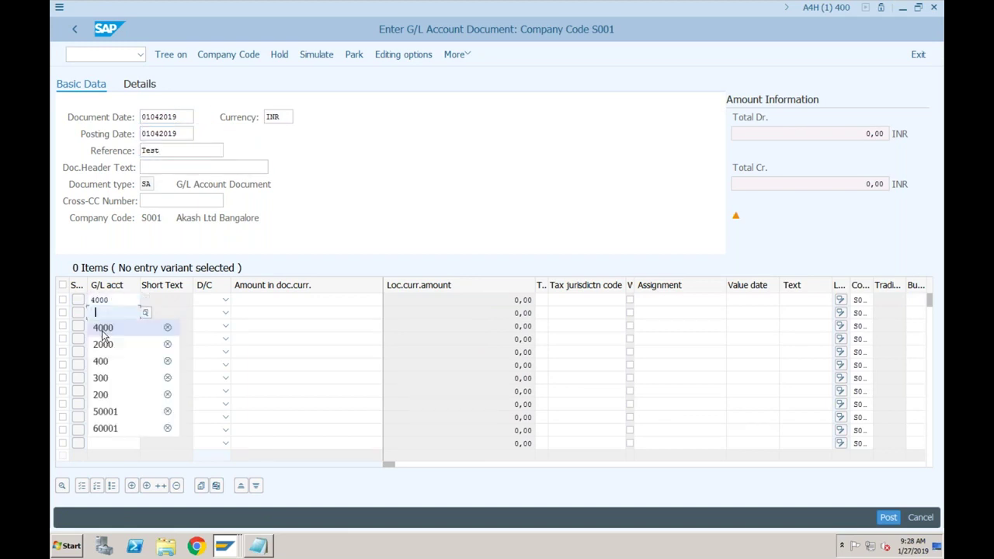
click(102, 344)
Set account 4000 to debit and account 2000 to credit, each with an amount of 10000.
click(224, 300)
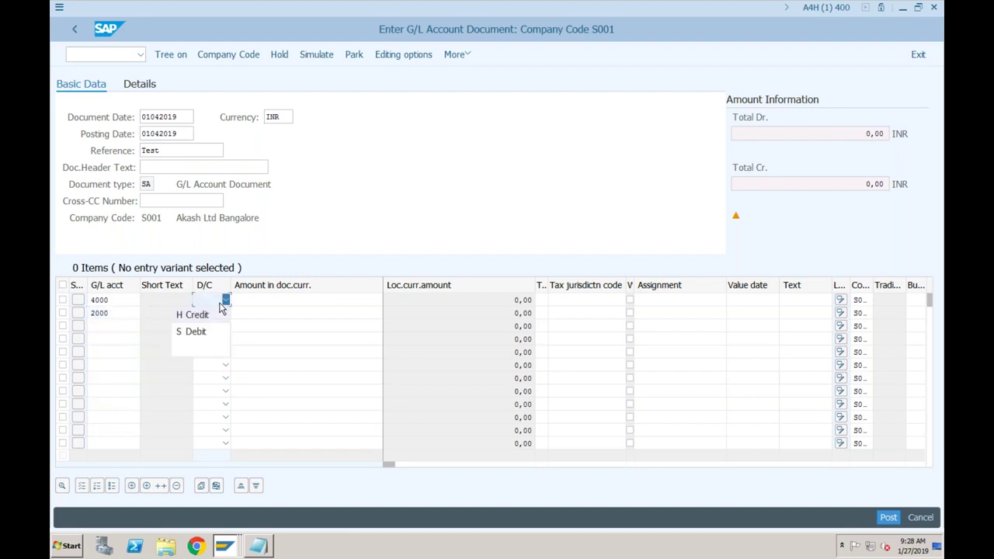
click(195, 331)
click(224, 312)
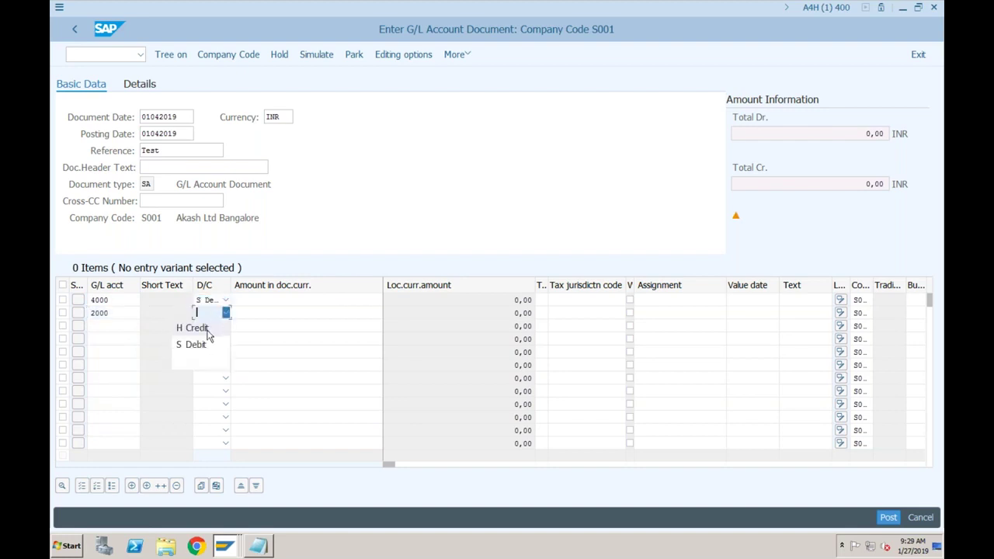
click(206, 332)
click(262, 300)
click(271, 314)
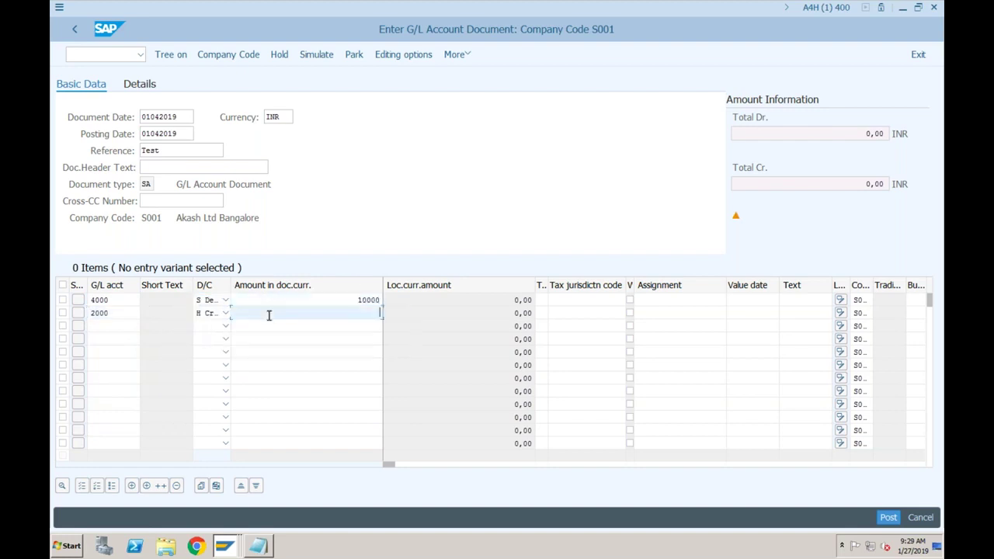
click(269, 329)
Enter value date 01.04.2019 for the account 2000 item and cost center S001BANADM for the account 4000 item.
click(749, 313)
click(800, 329)
click(859, 312)
key(Tab)
click(824, 300)
key(Down)
key(Return)
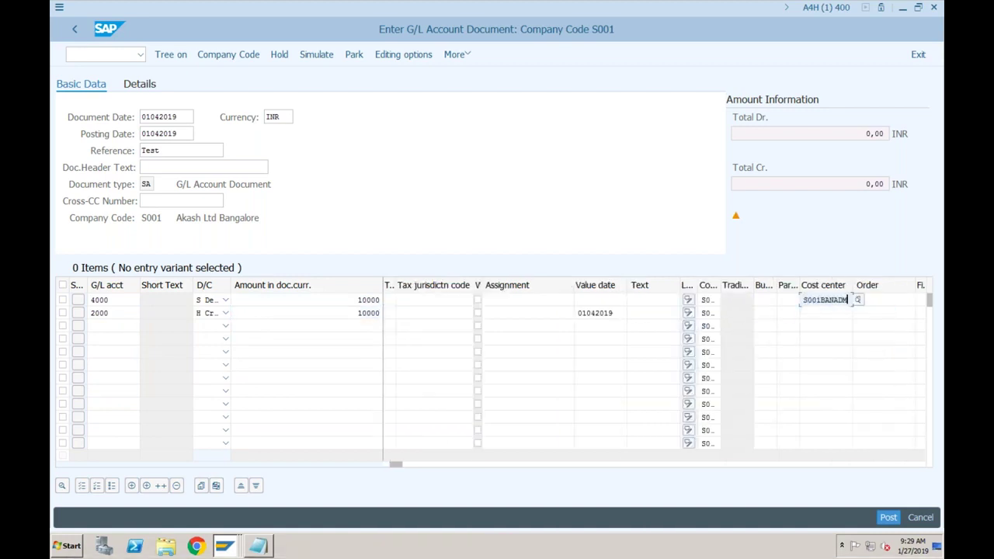
Try to post the G/L document with the entered debit and credit items.
click(887, 518)
key(Return)
key(Return)
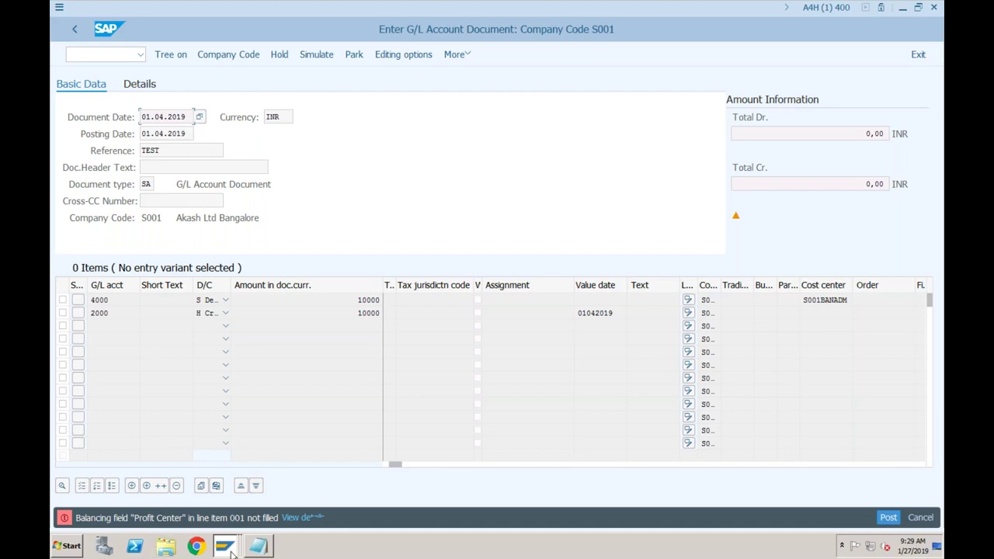
Switch to the G/L Account Groups session, start transaction SPRO and display the SAP Reference IMG.
mouse_move(224, 547)
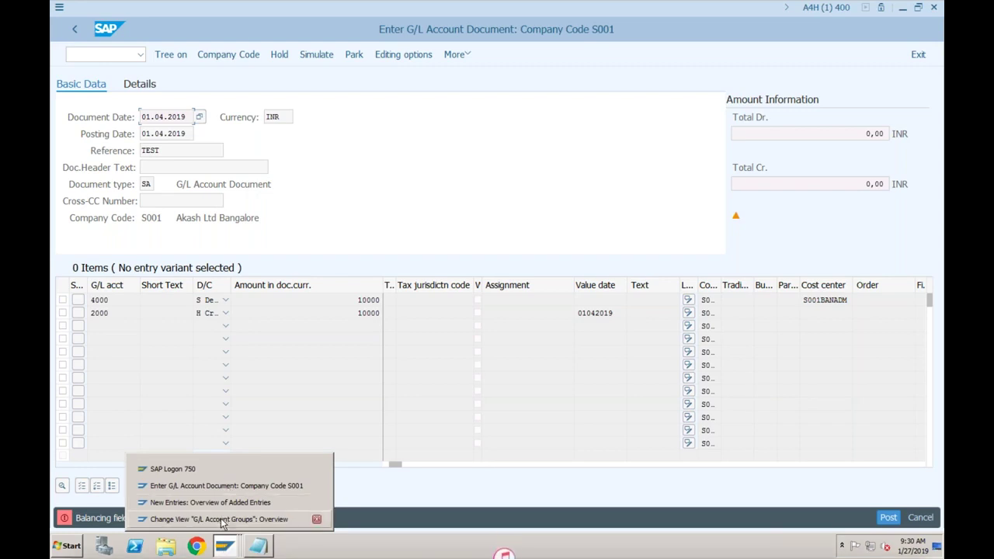
click(219, 519)
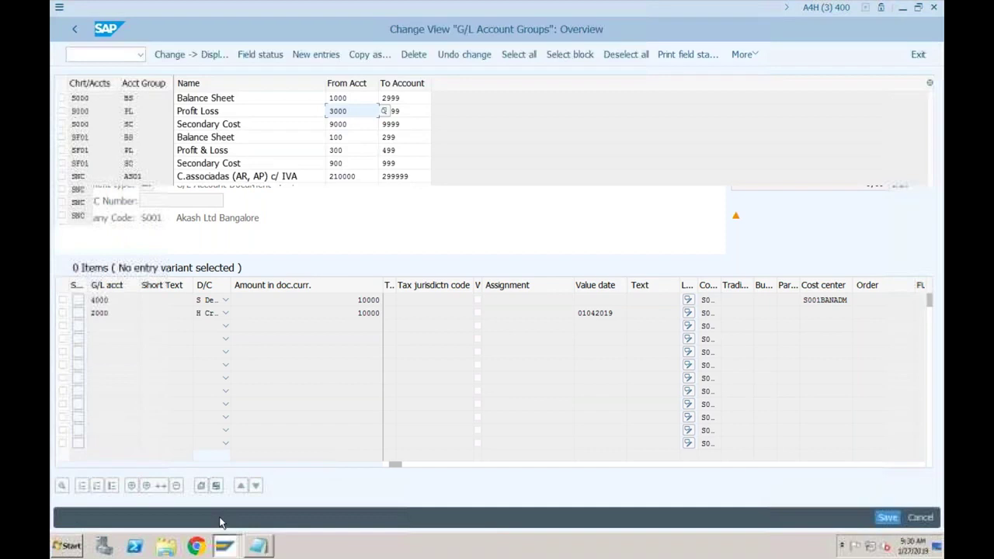
click(91, 57)
text(/n)
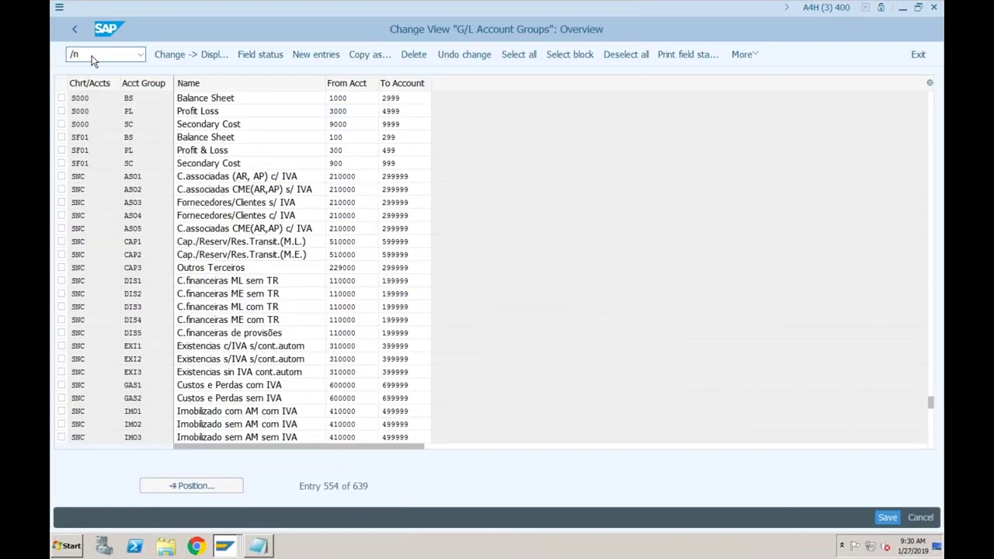
key(Return)
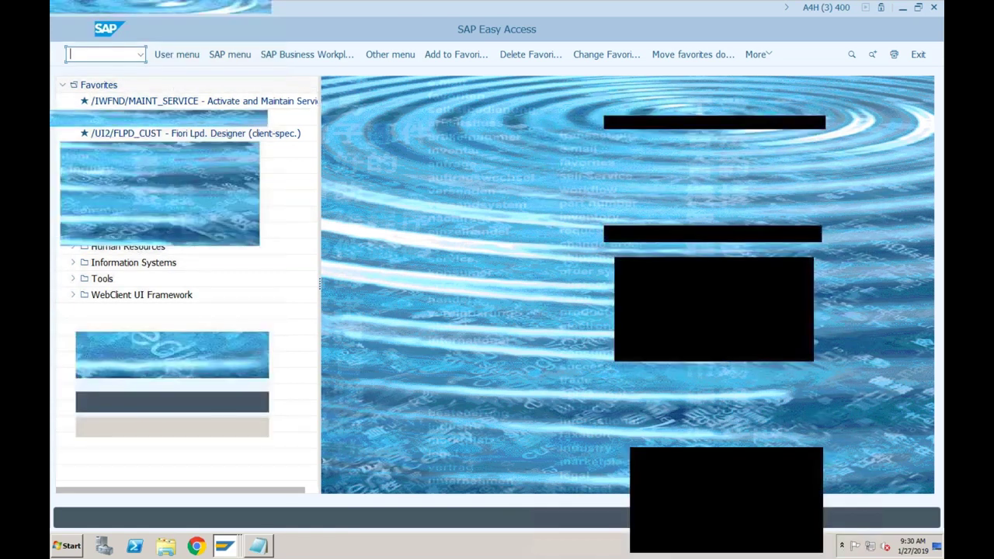
text(spro)
key(Return)
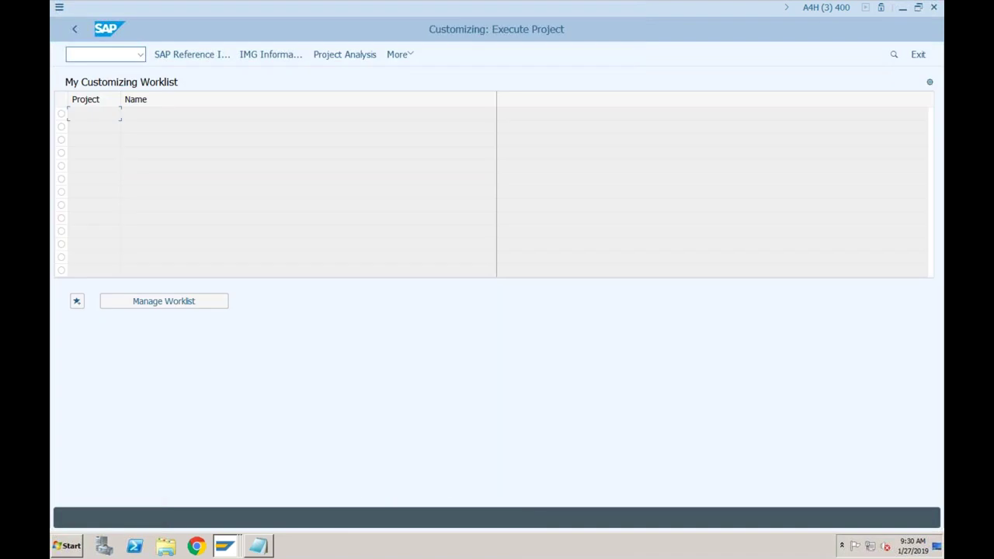
click(189, 61)
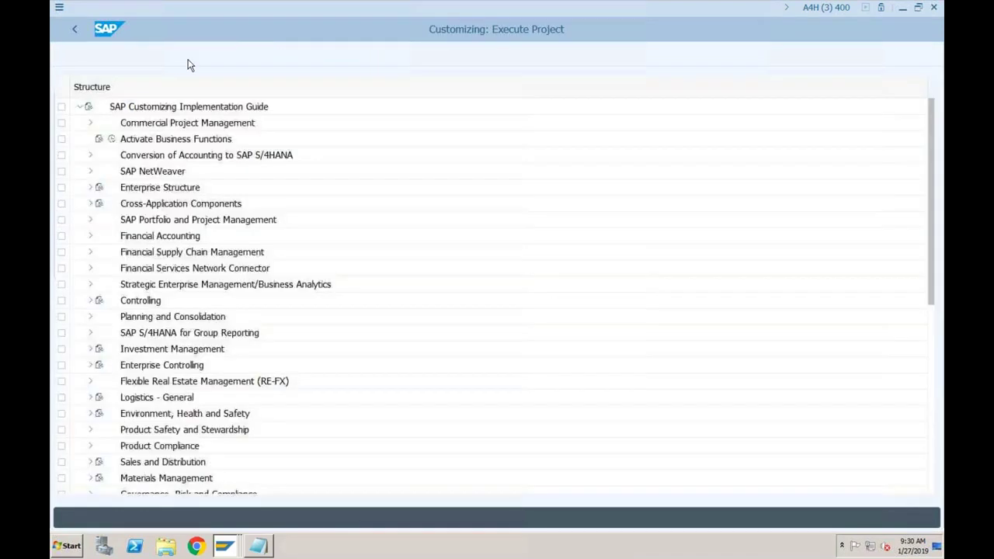
Execute Maintain Controlling Area Settings under Controlling, Profit Center Accounting, Basic Settings, Controlling Area Settings.
click(91, 300)
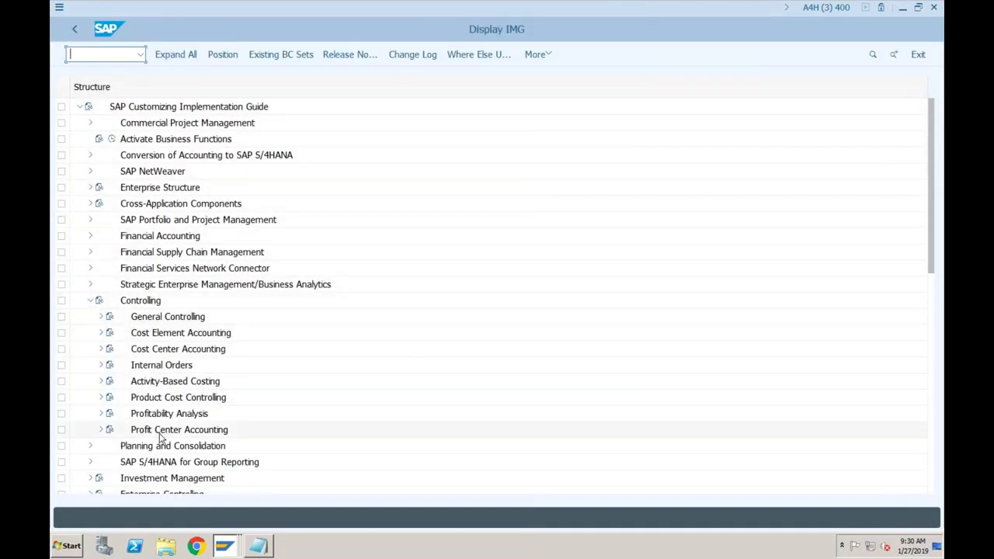
click(101, 430)
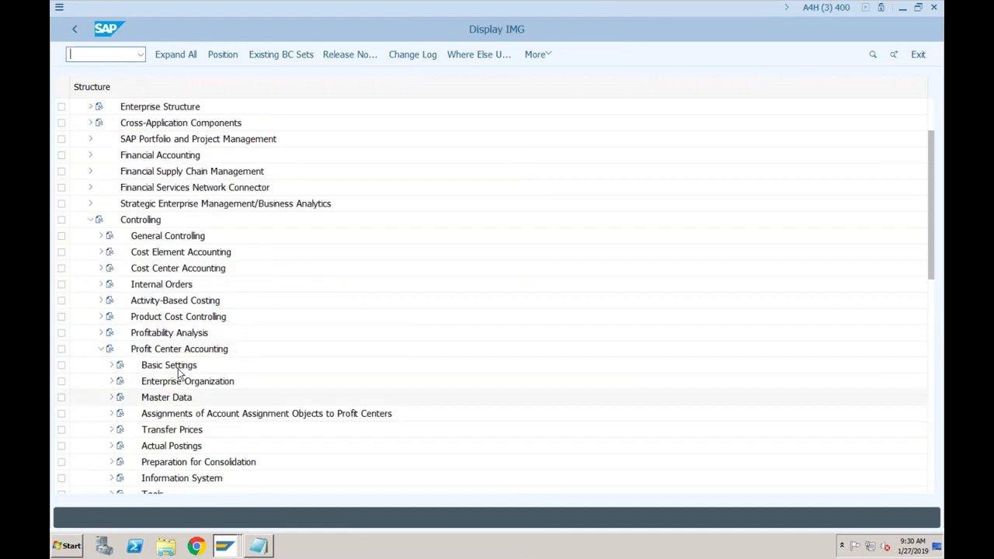
click(111, 365)
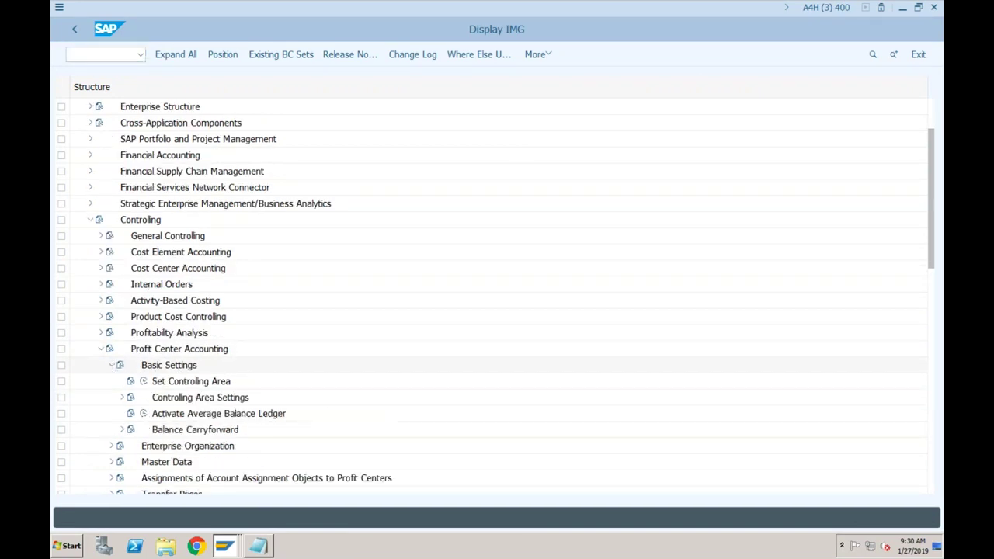
click(123, 399)
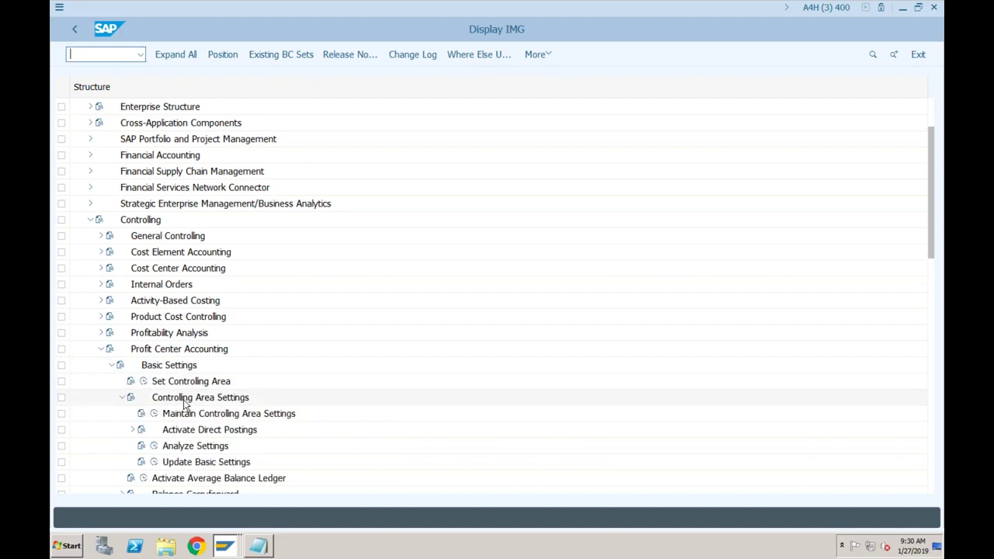
click(204, 416)
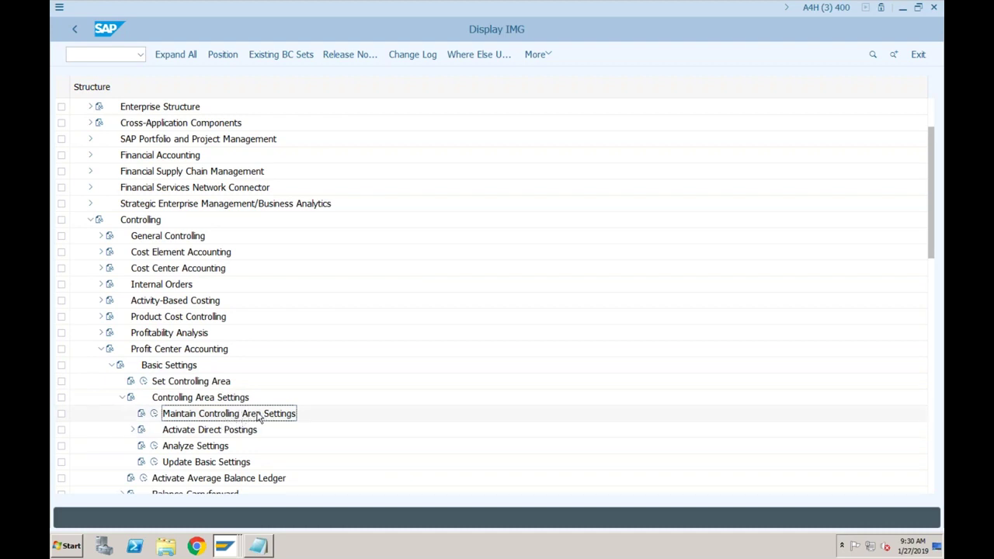
click(154, 414)
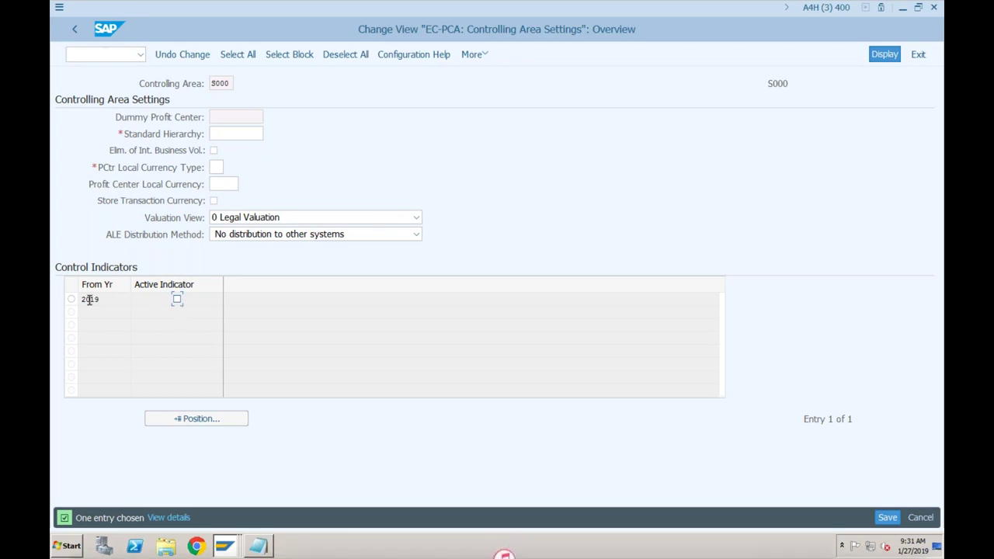
Activate the 2019 control indicator for controlling area S000 and set its standard hierarchy to S000.
click(177, 299)
drag(102, 299, 79, 297)
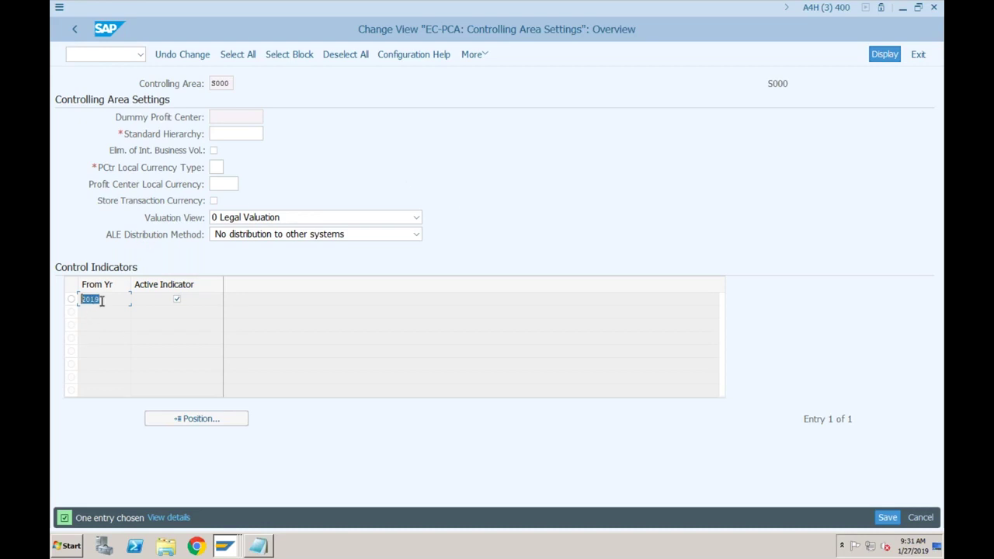
click(211, 133)
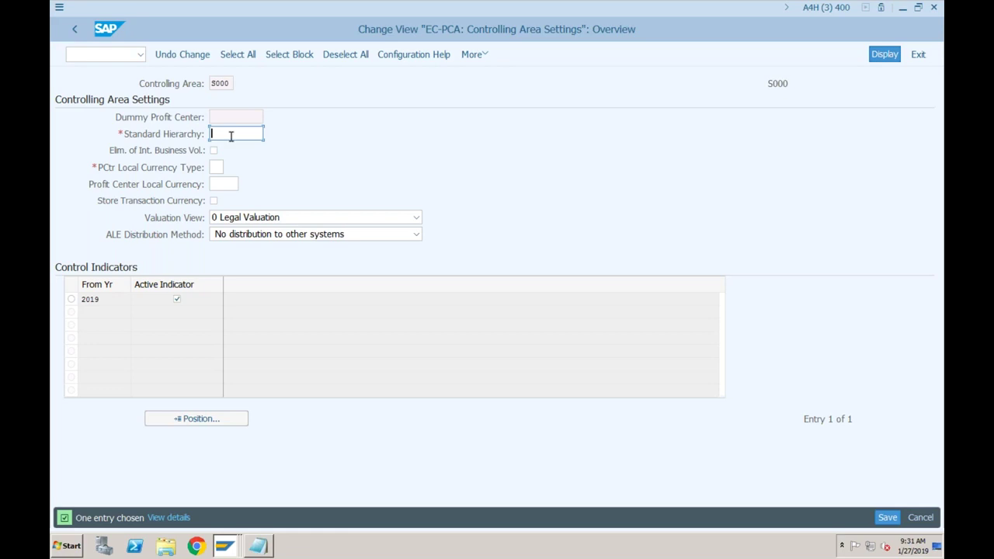
text(S000)
Set the PCtr local currency type to 20, Controlling area currency, and save the controlling area settings.
click(216, 167)
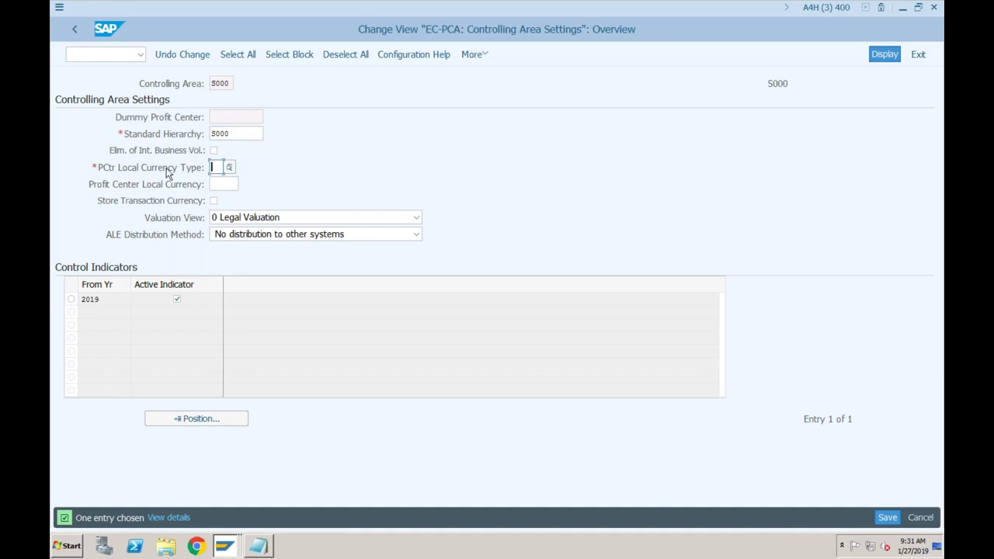
click(229, 167)
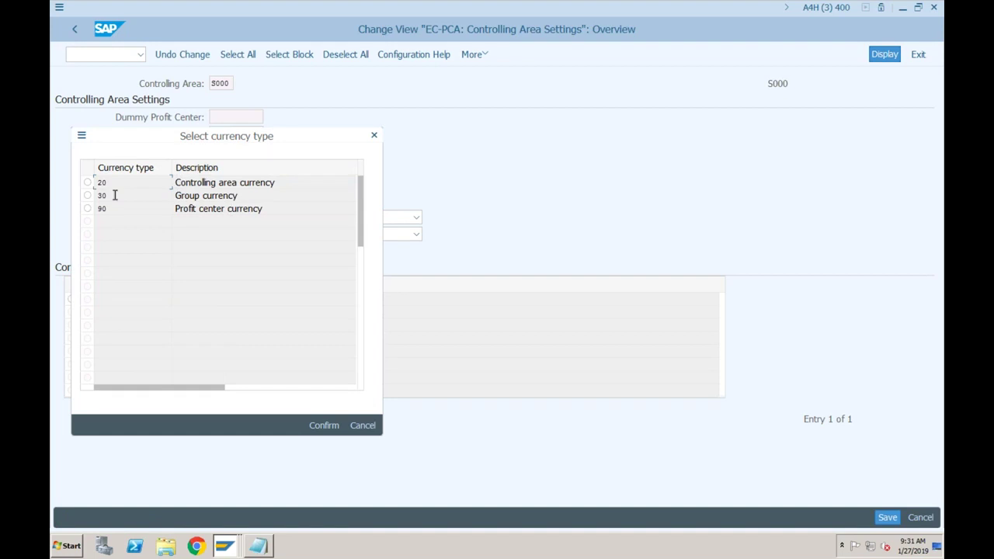
click(88, 184)
click(326, 428)
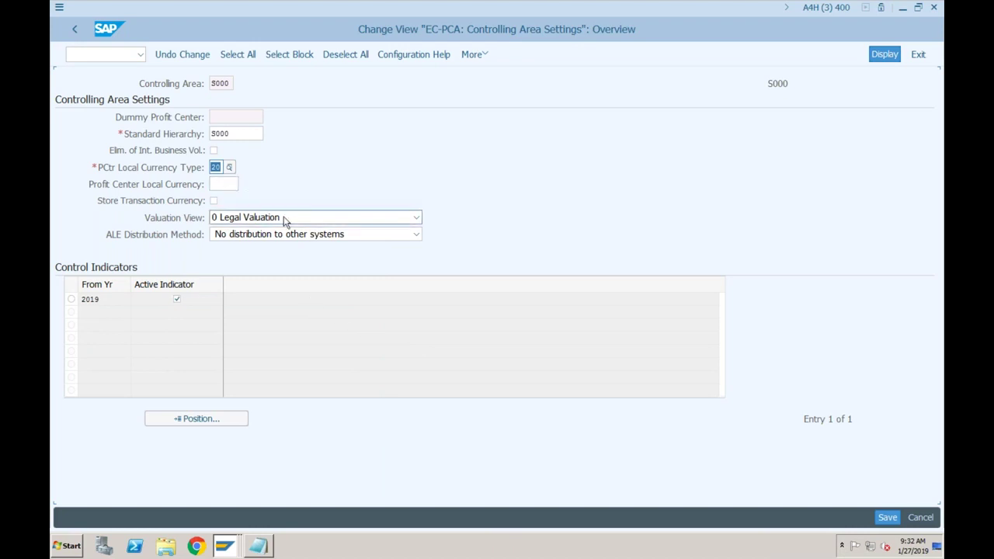
click(252, 117)
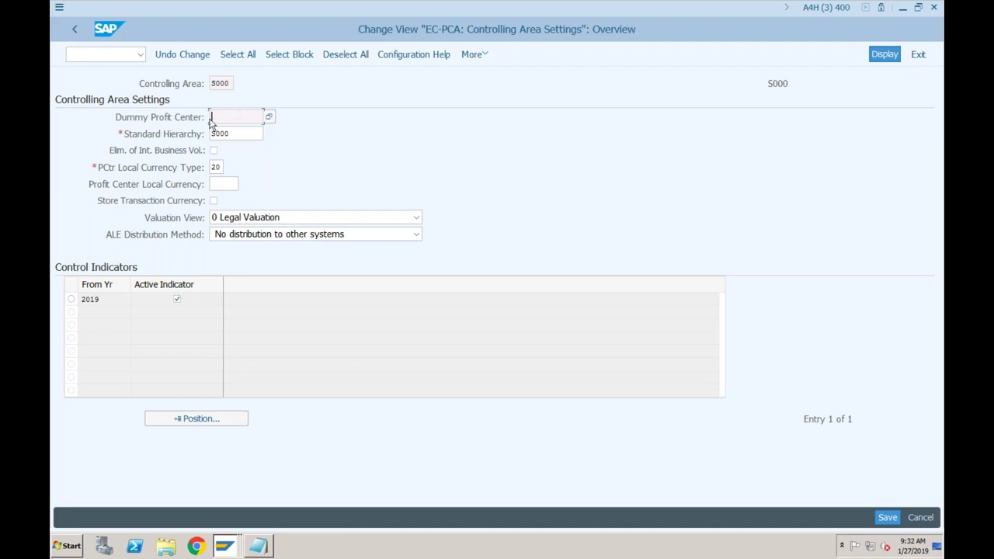
click(260, 133)
click(888, 519)
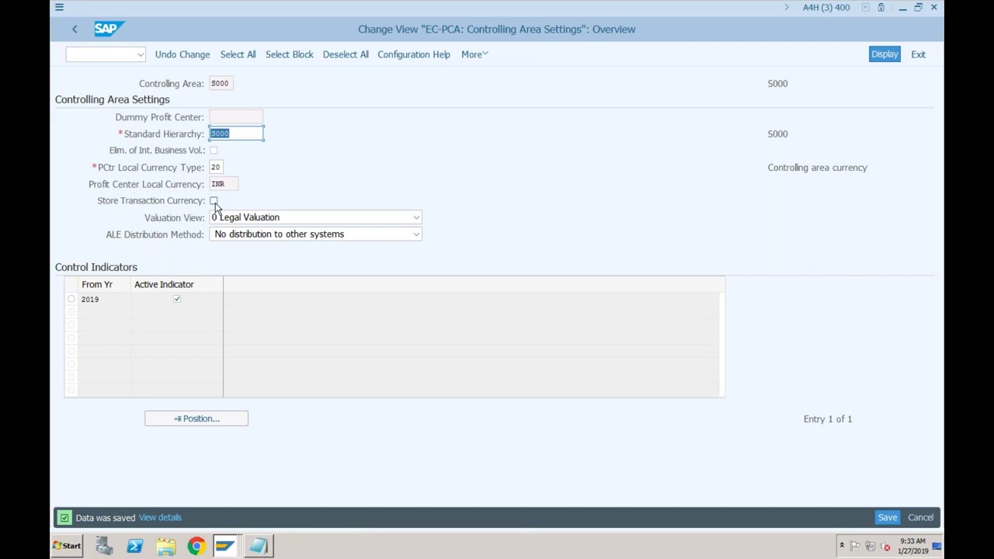
Switch to the Notepad notes and delete all of the existing text.
click(264, 553)
drag(129, 165, 51, 50)
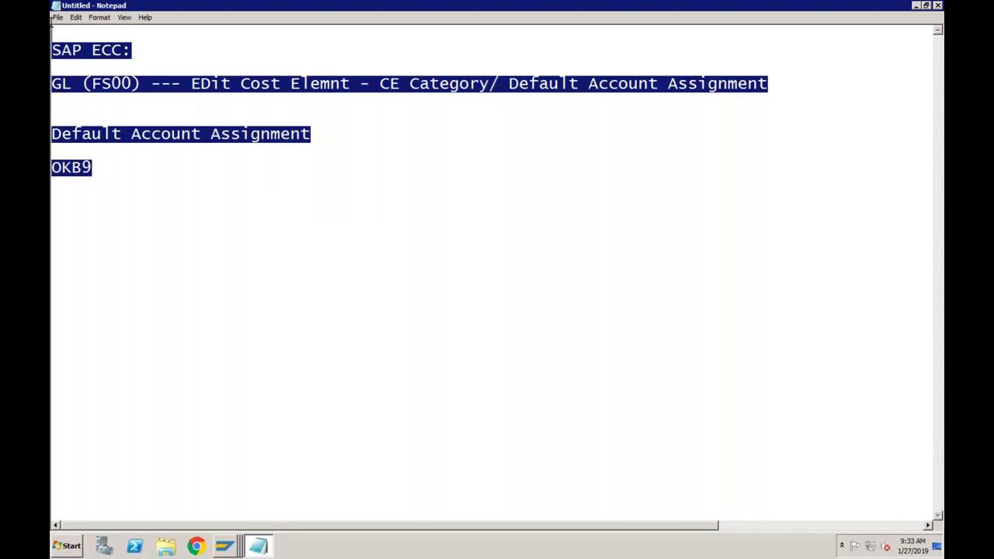
key(Delete)
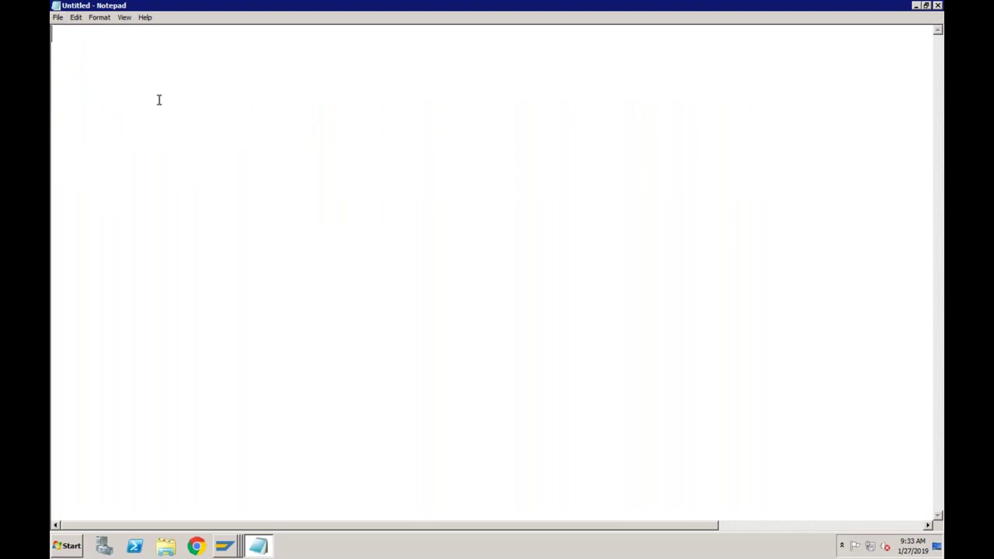
Write the heading "Transaction (USD) ---- Company Code Currency (INR)" in the empty note.
click(129, 87)
text(Transaction )
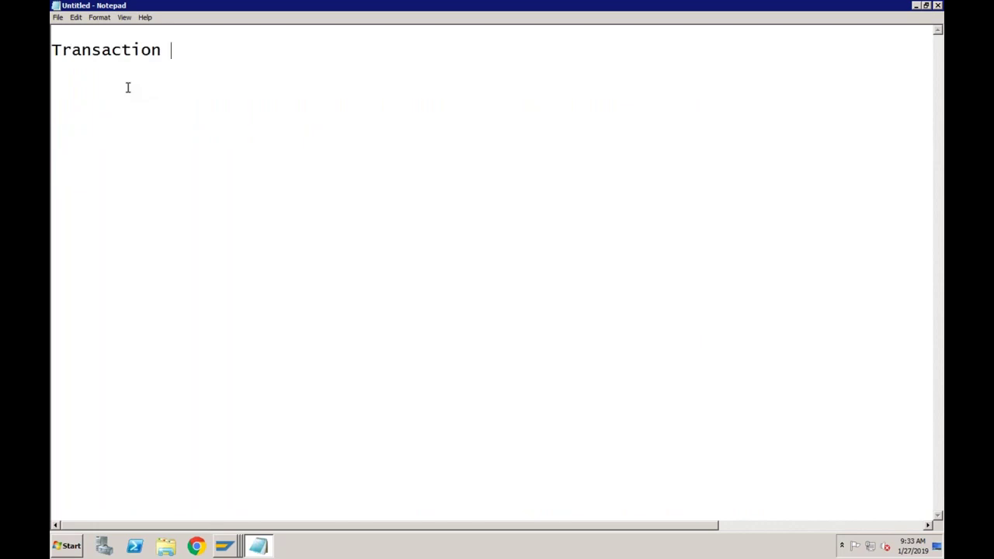
text((USD) ---- Com)
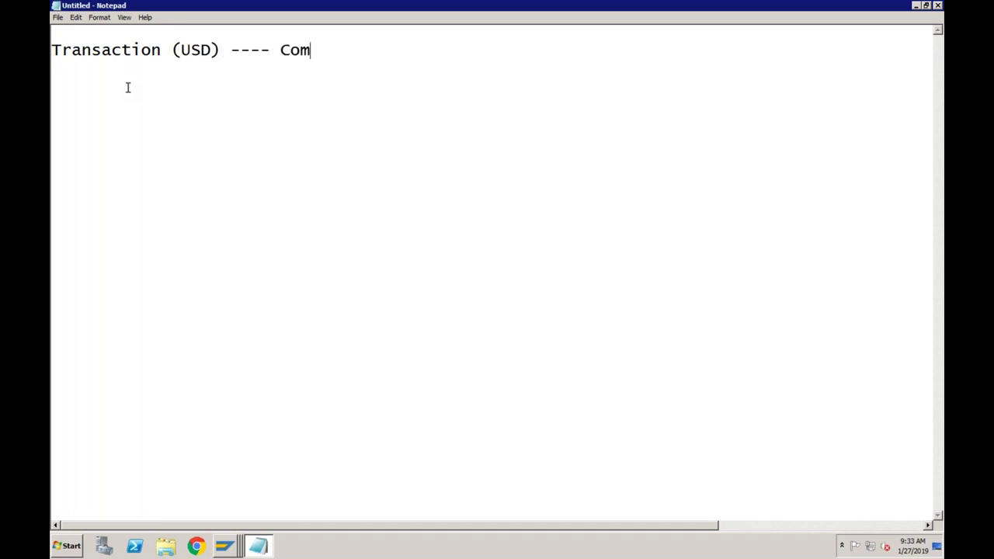
text(pany Code )
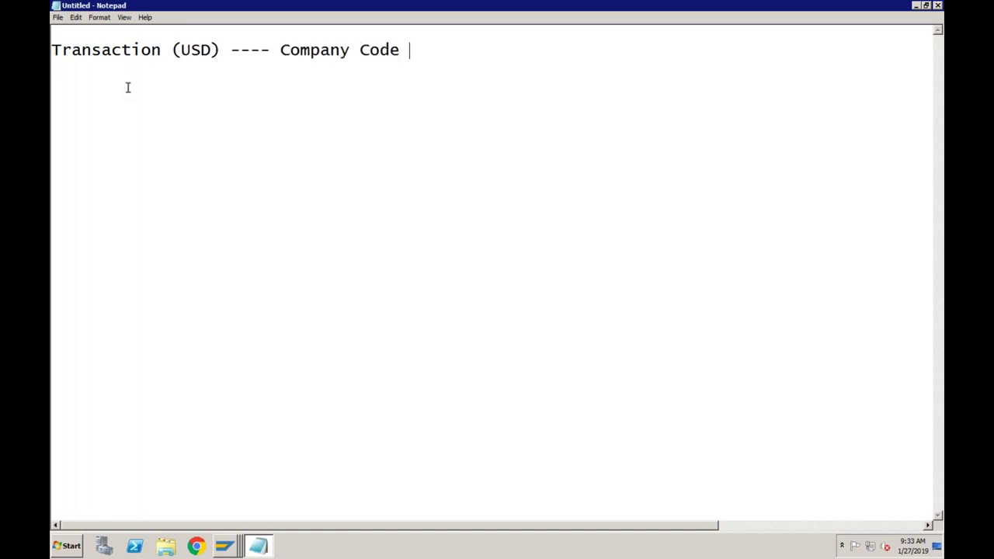
text(Currency)
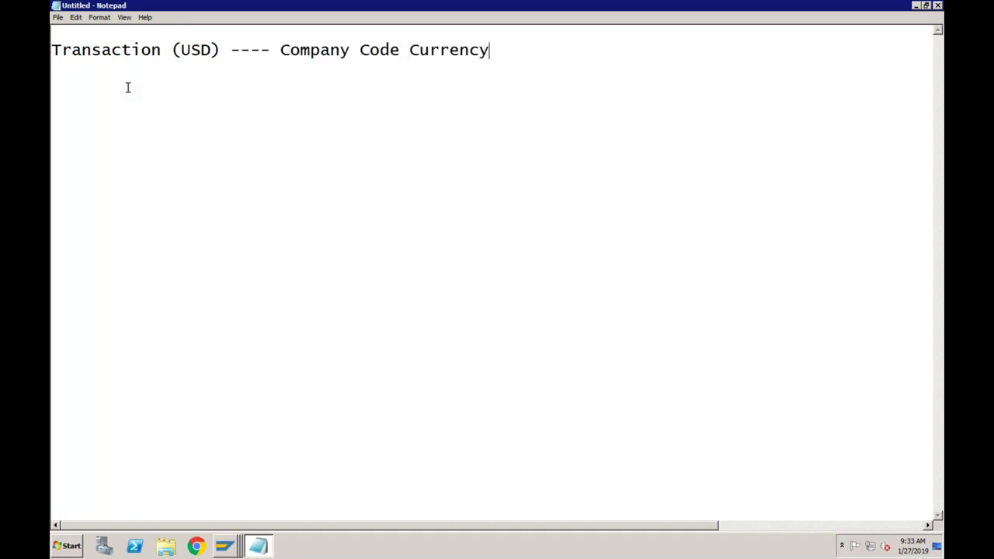
text( (INT)
key(BackSpace)
text(R))
Add the conversion example "100 USD-------> 7000 INR" on a new line below the heading.
key(Return)
text(100)
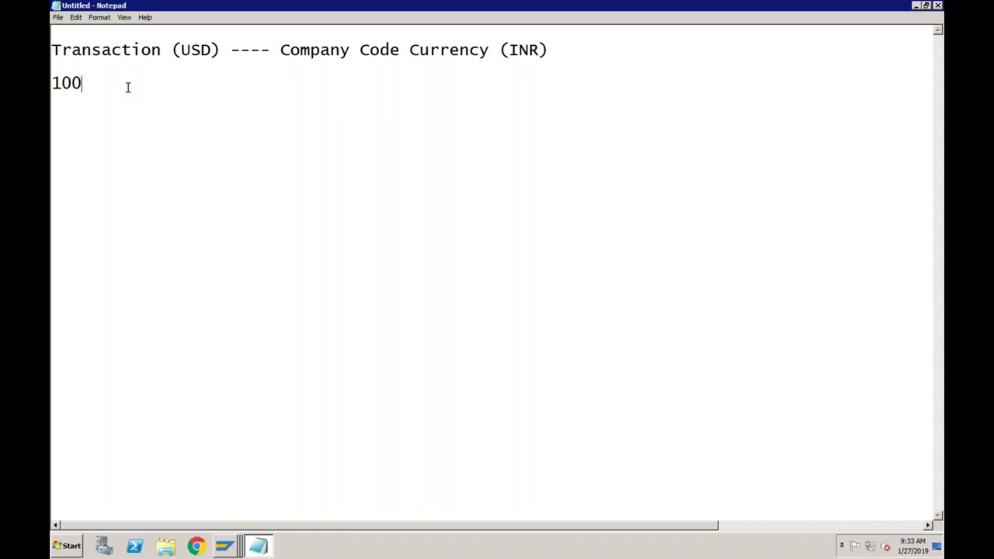
text( USD)
text(------->)
text( 600)
key(BackSpace)
key(BackSpace)
key(BackSpace)
text(70000)
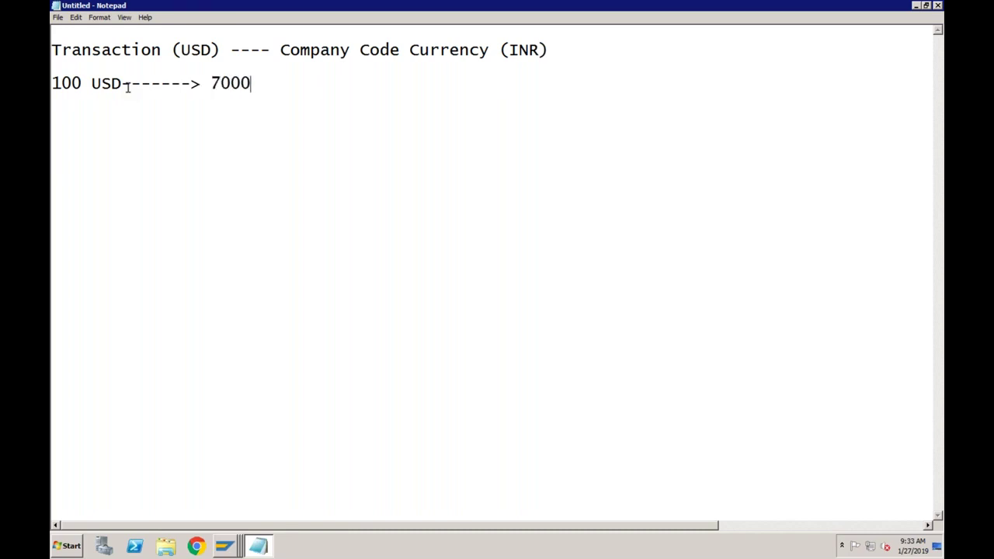
key(BackSpace)
text(INR)
double_click(230, 83)
drag(210, 83, 248, 83)
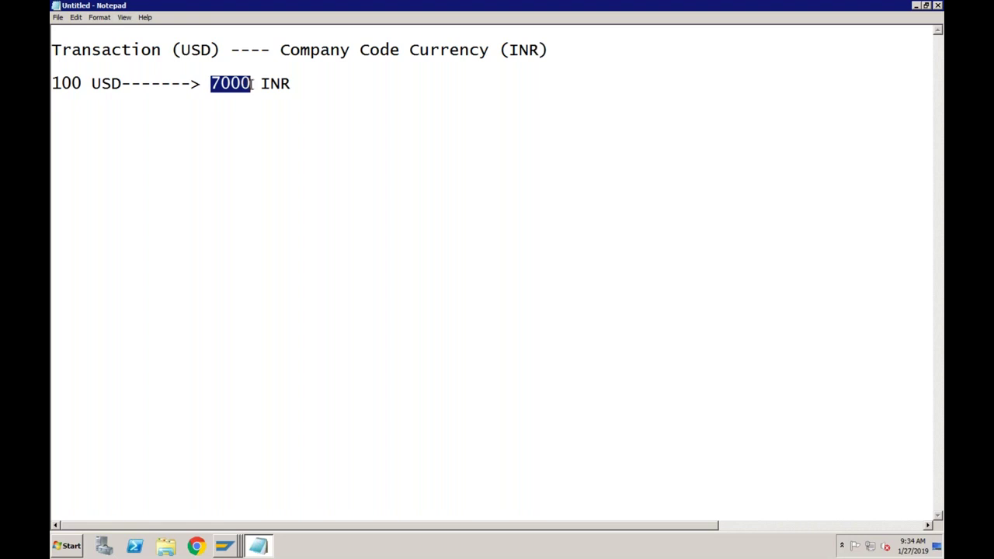
click(87, 83)
click(249, 83)
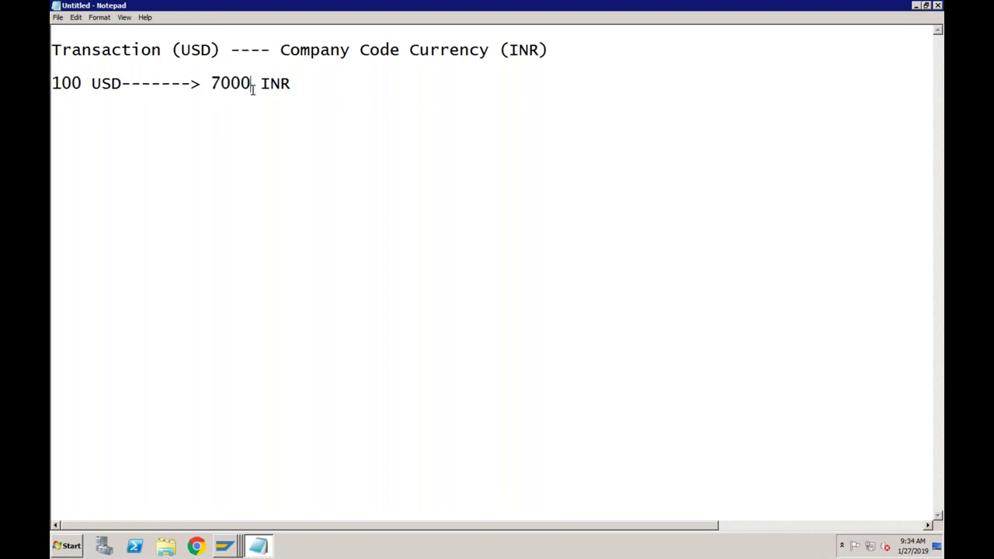
Switch to the SAP EC-PCA Controlling Area Settings session and review the currency, standard hierarchy and control indicator settings of controlling area S000.
click(227, 547)
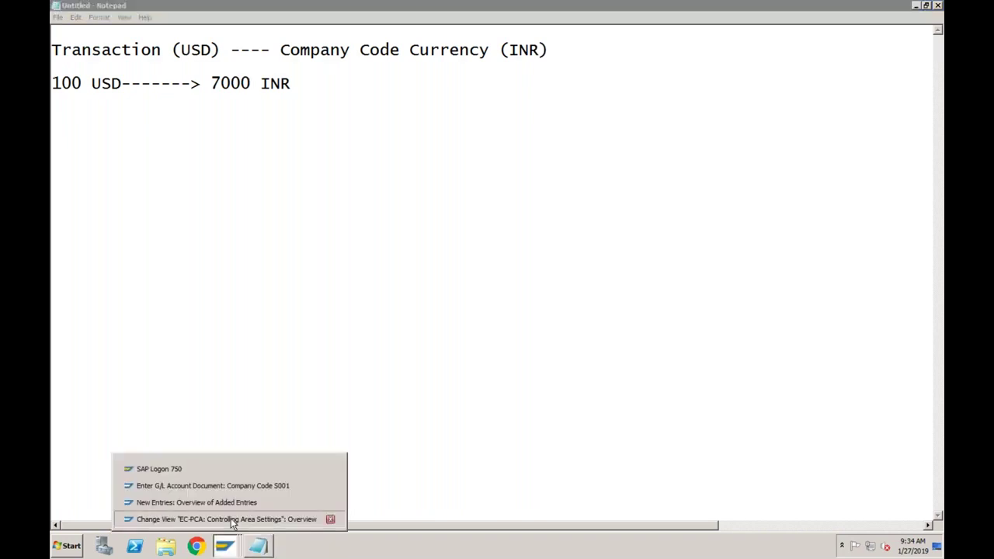
click(231, 519)
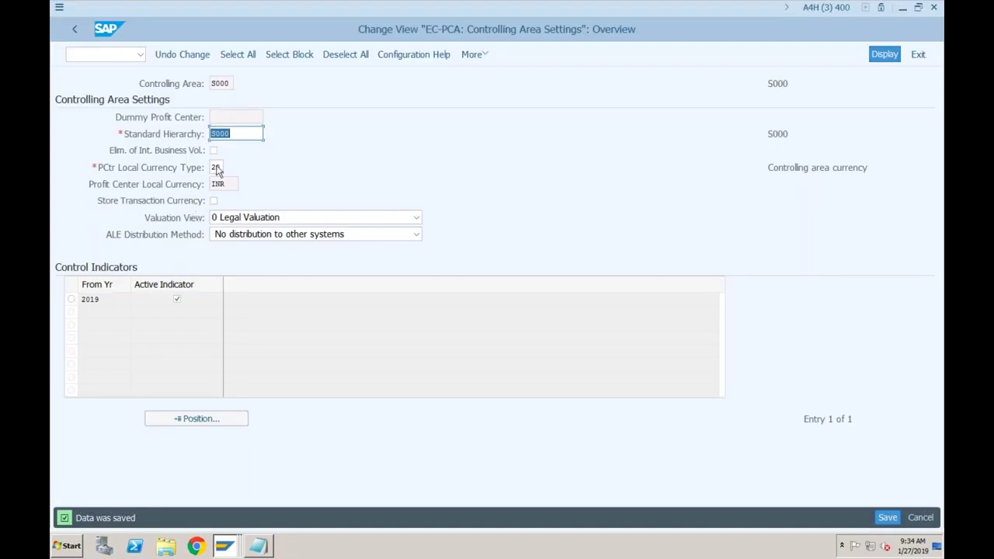
click(225, 184)
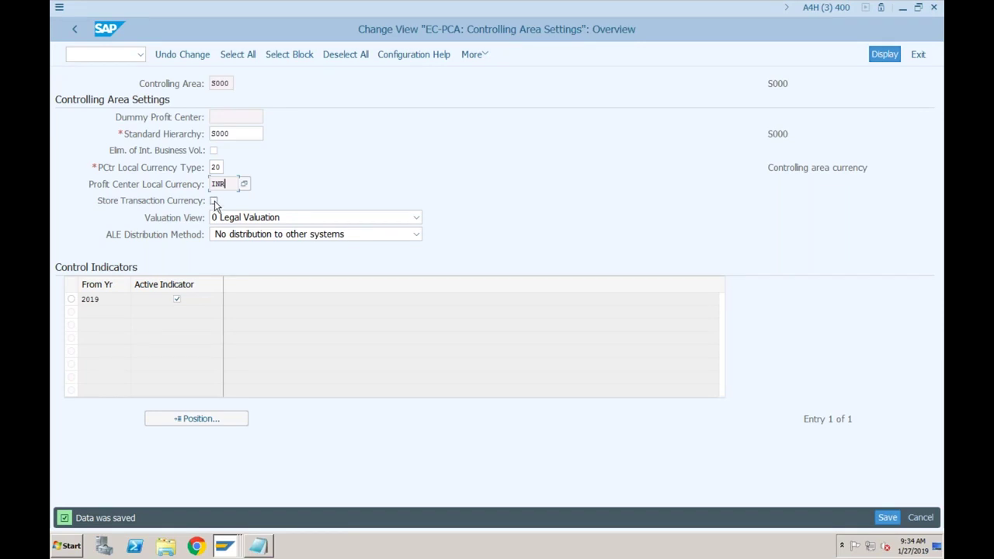
drag(225, 184, 208, 184)
click(230, 133)
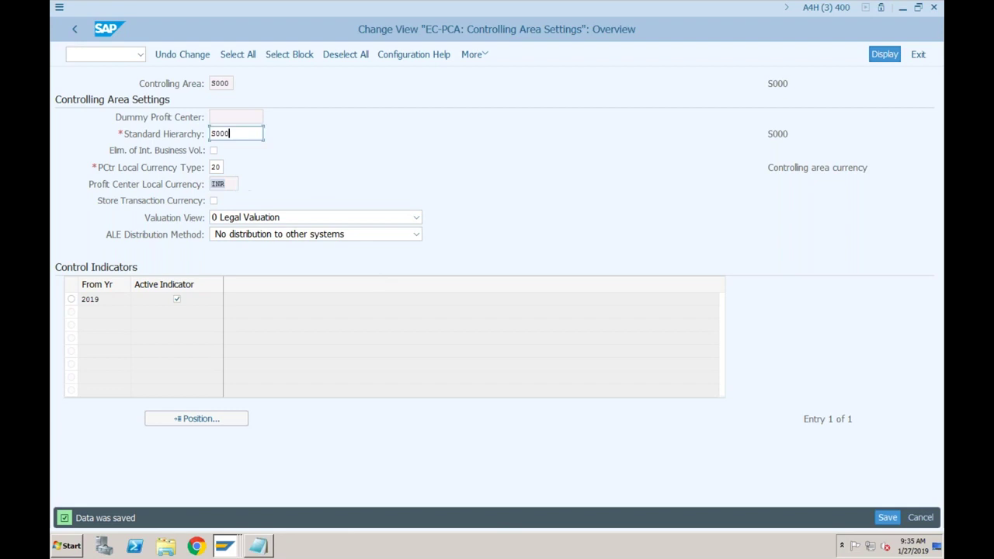
click(108, 299)
click(224, 84)
Leave customizing for SAP Easy Access and expand Accounting, Controlling, Profit Center Accounting, Master Data in the SAP Menu.
click(76, 29)
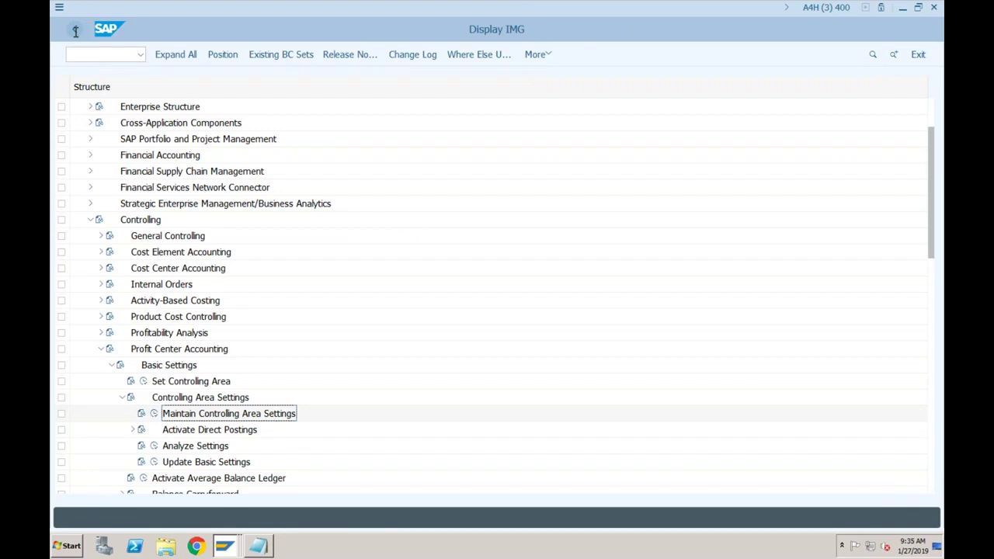
click(76, 30)
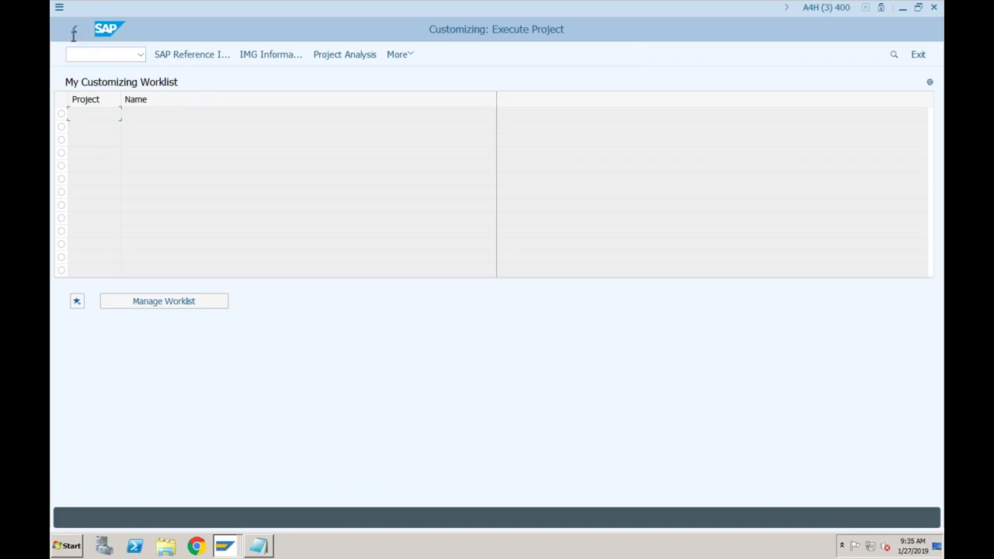
click(75, 30)
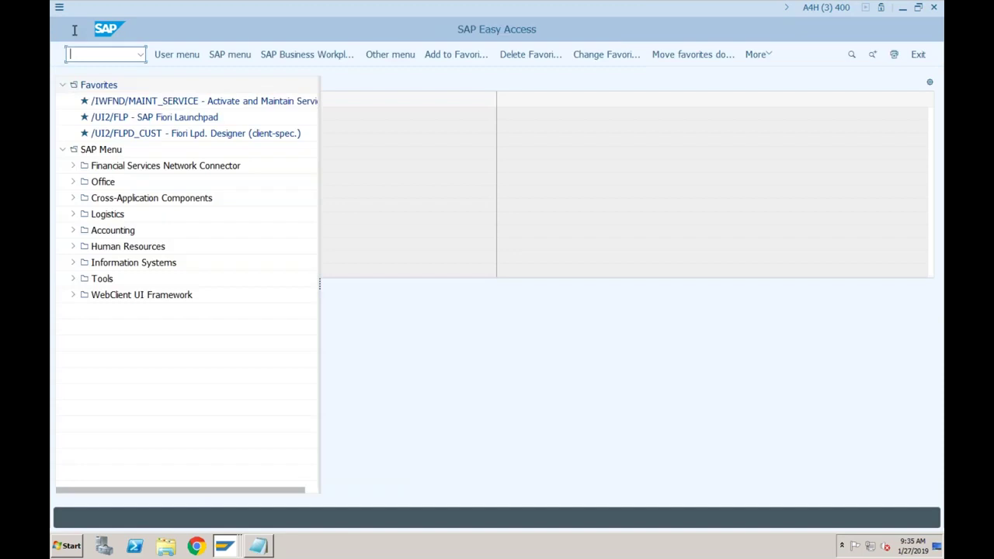
click(73, 229)
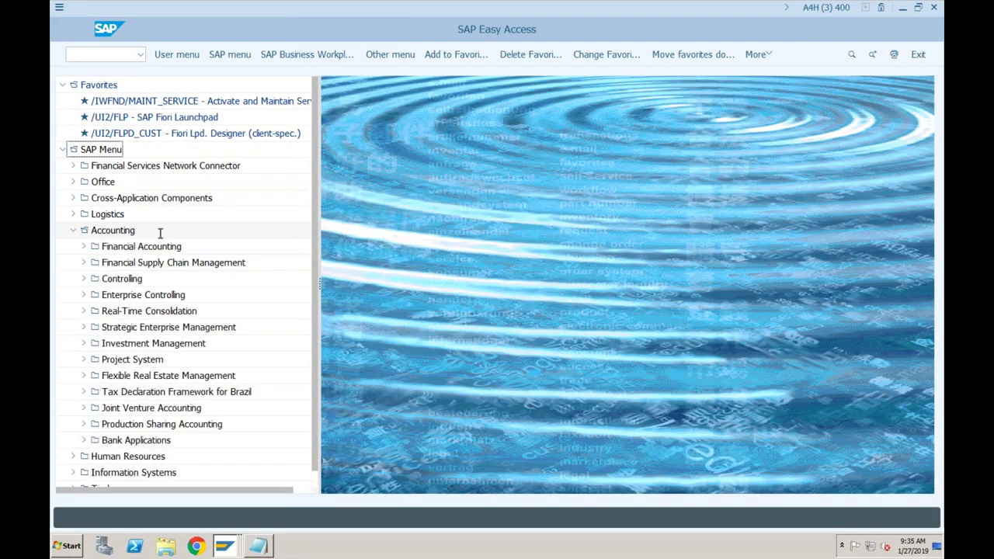
click(83, 278)
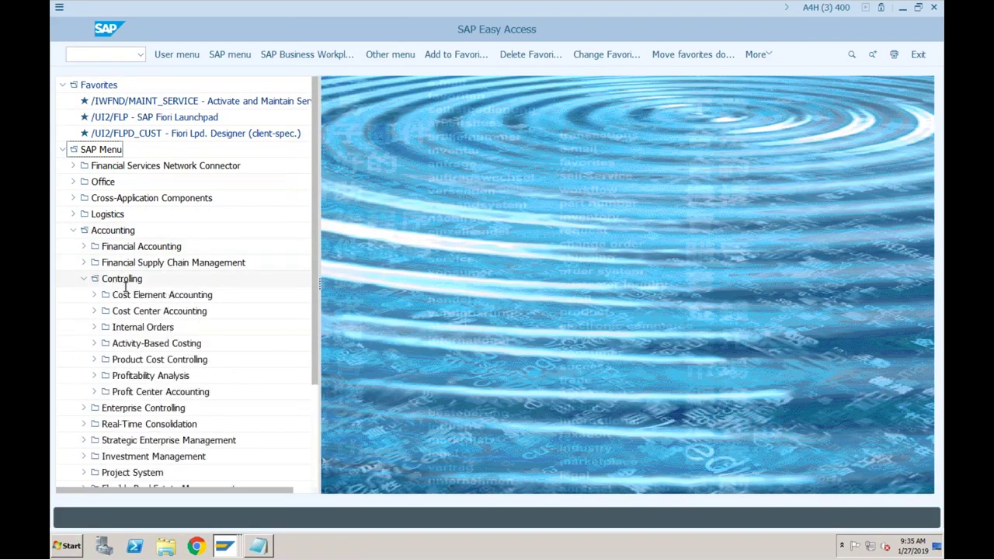
click(94, 391)
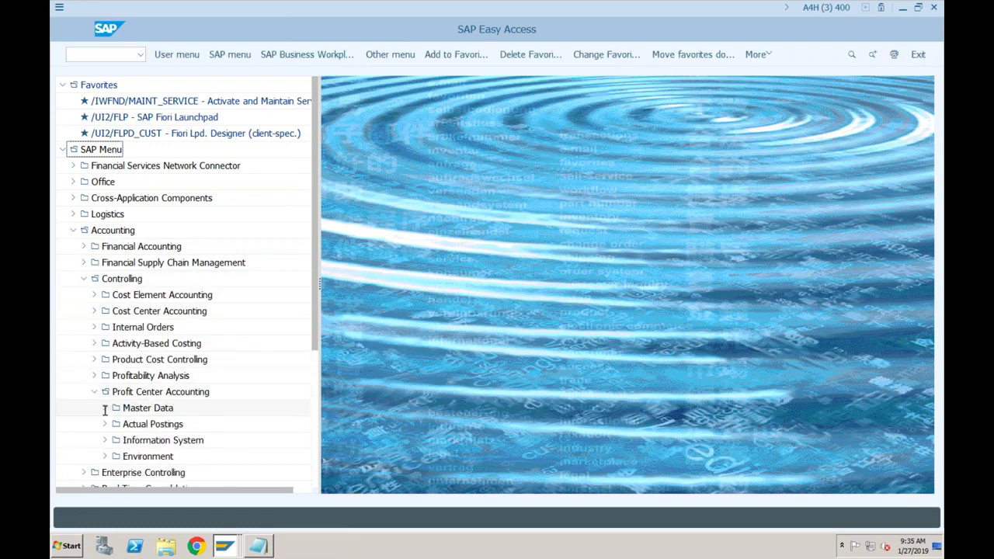
click(105, 408)
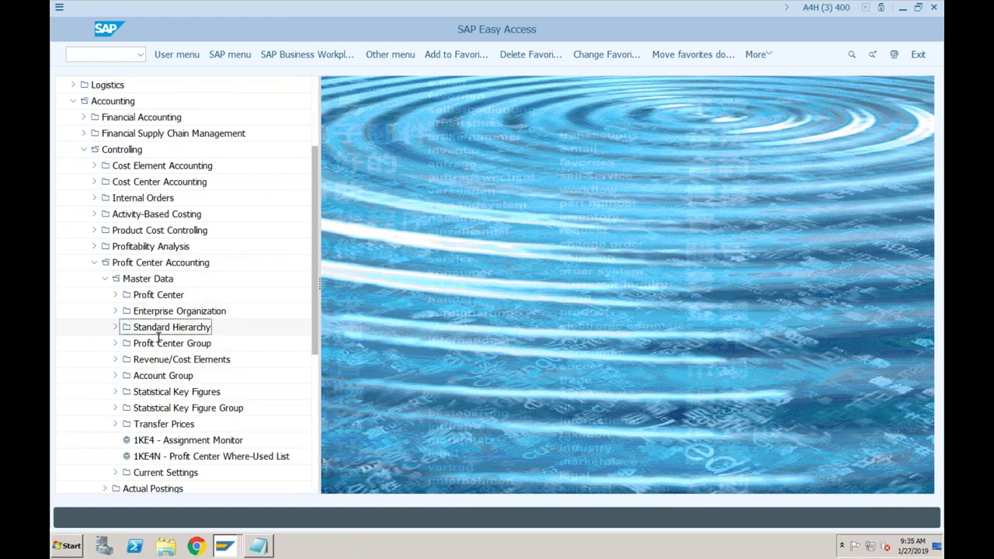
click(185, 343)
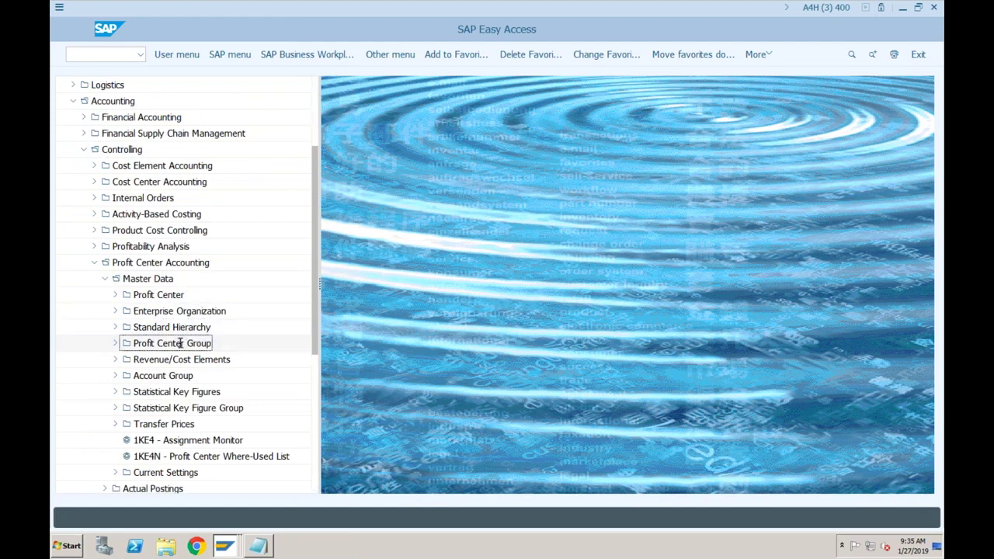
click(122, 327)
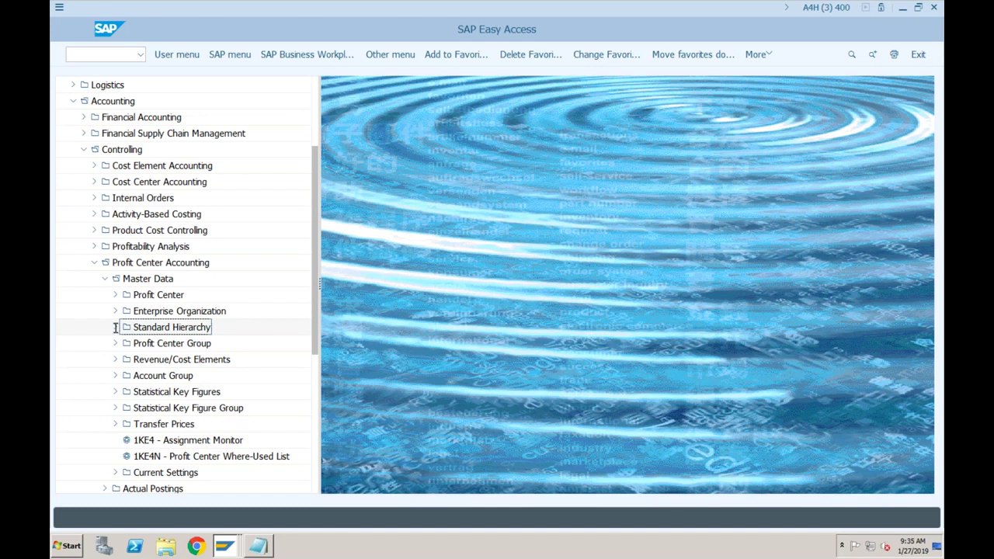
Open transaction KCH5N under Standard Hierarchy, examine the profit center standard hierarchy S000, and return to SAP Easy Access.
click(115, 327)
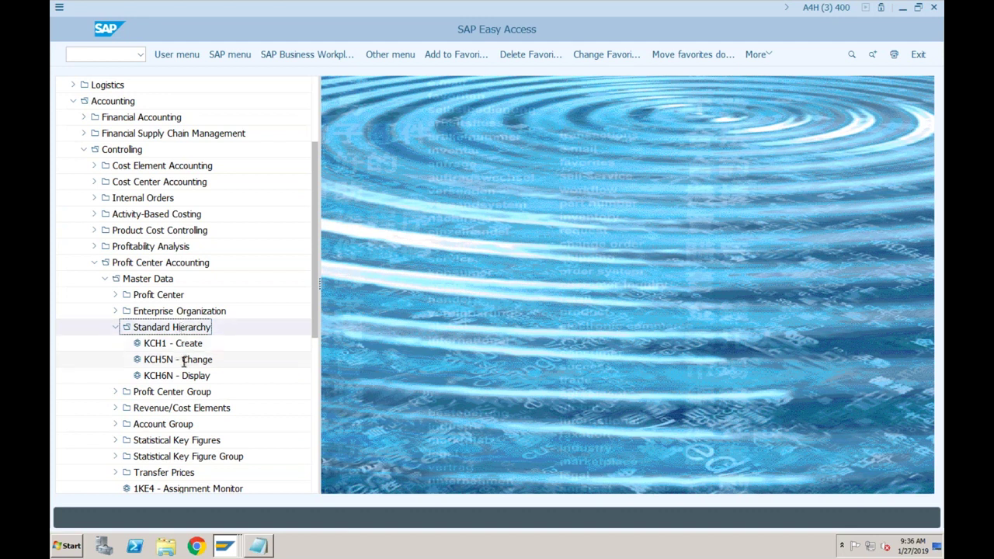
click(194, 358)
click(185, 345)
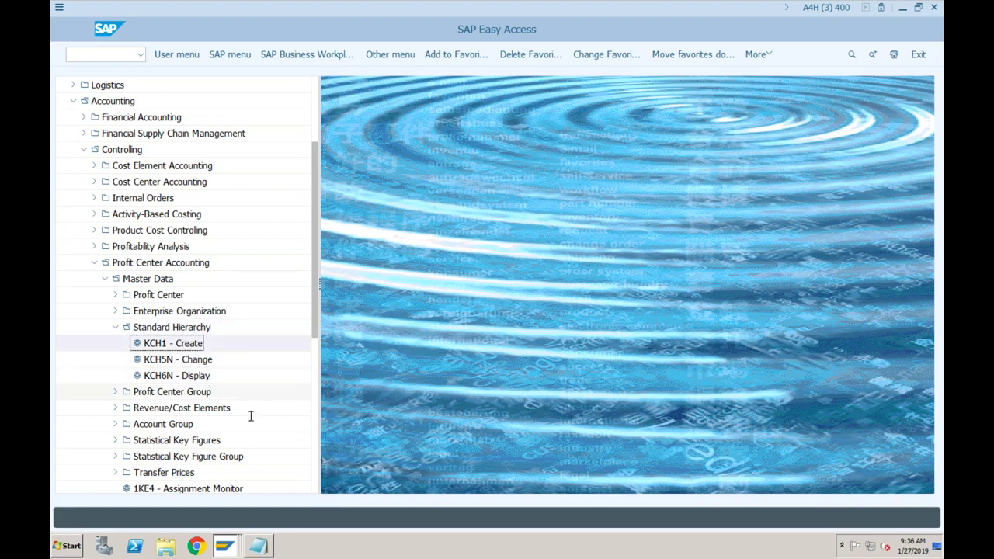
click(231, 549)
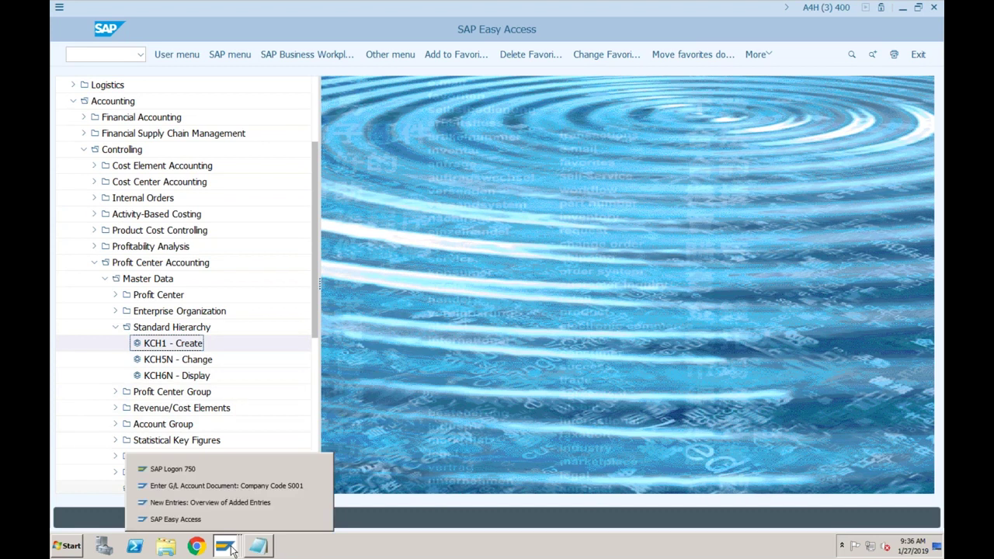
click(191, 361)
double_click(192, 362)
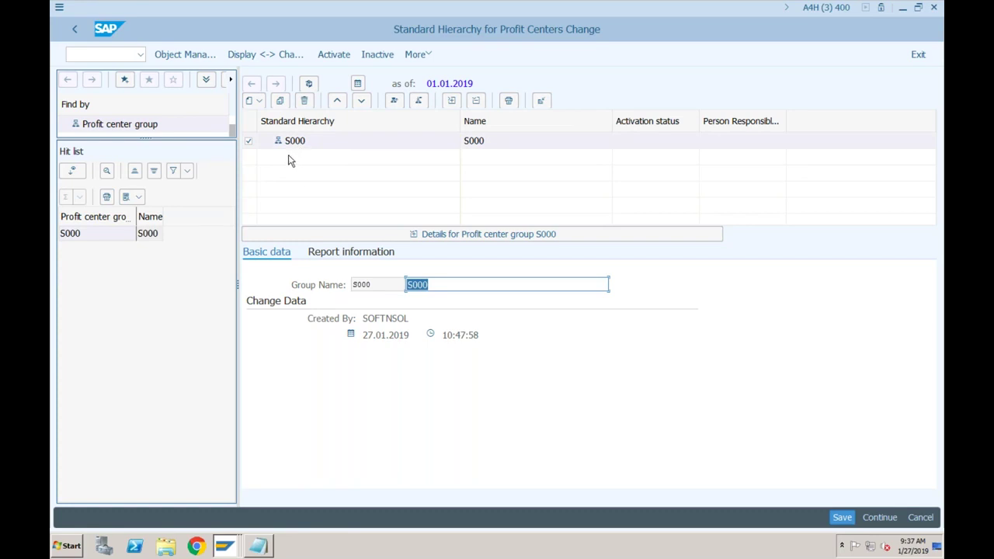
click(75, 30)
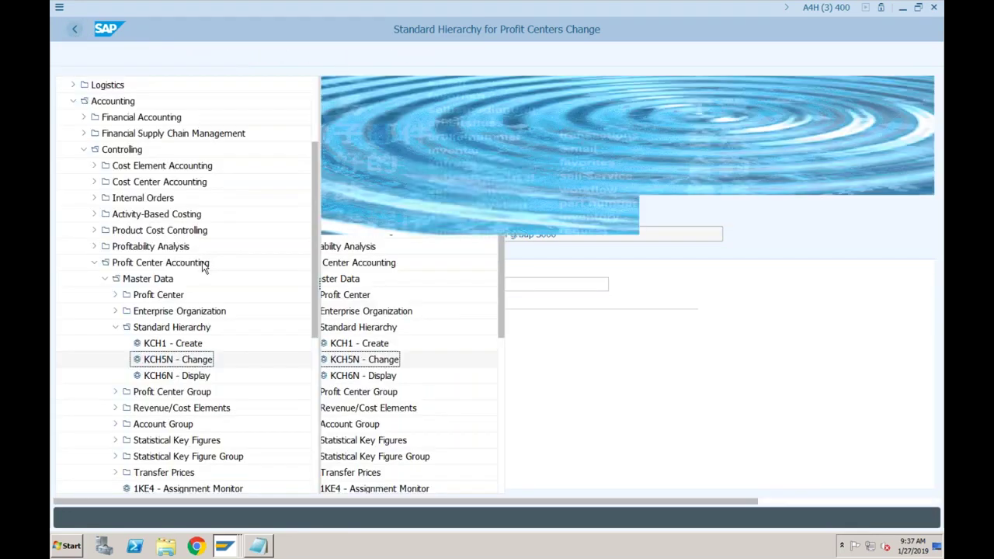
Run transaction KCH2 under Profit Center Group and open profit center group S000 for changing.
click(116, 393)
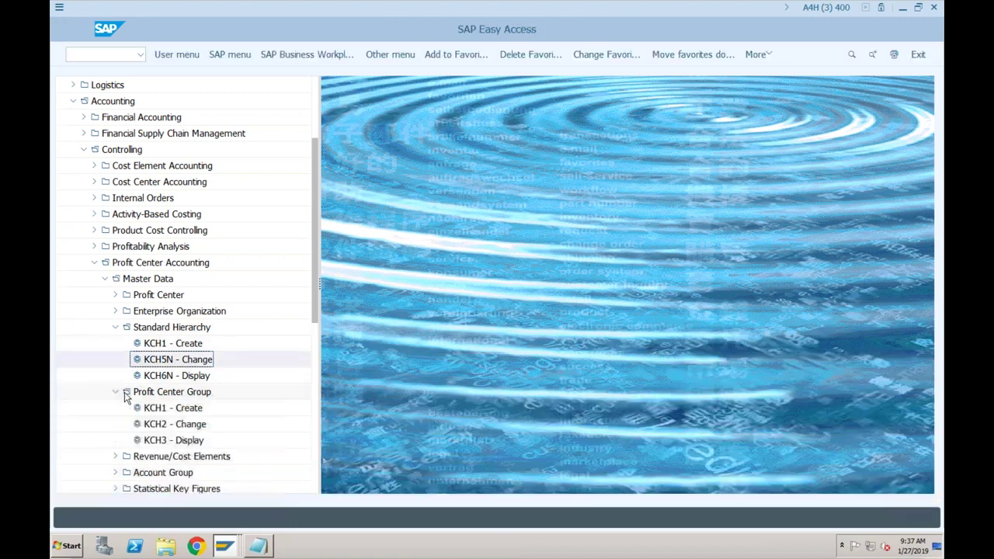
click(175, 425)
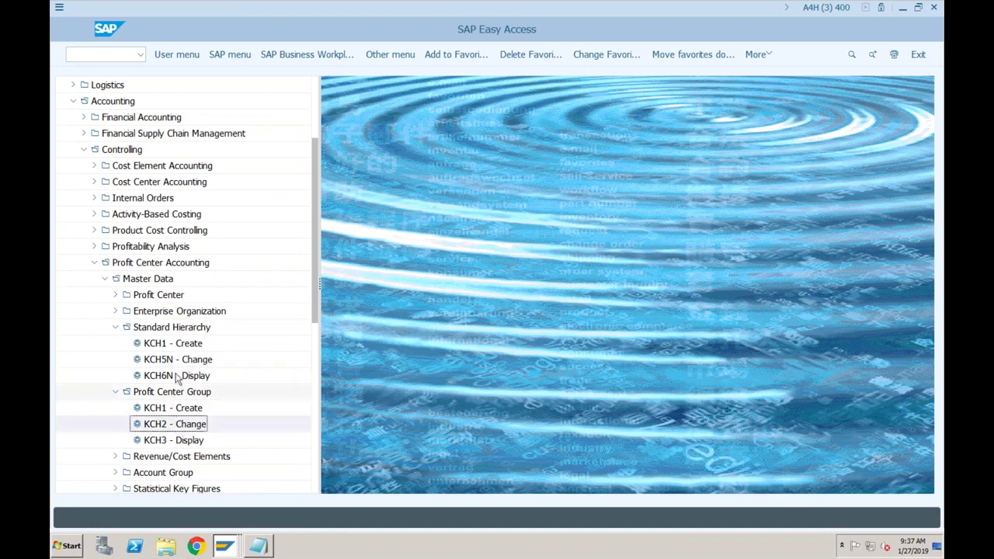
double_click(175, 425)
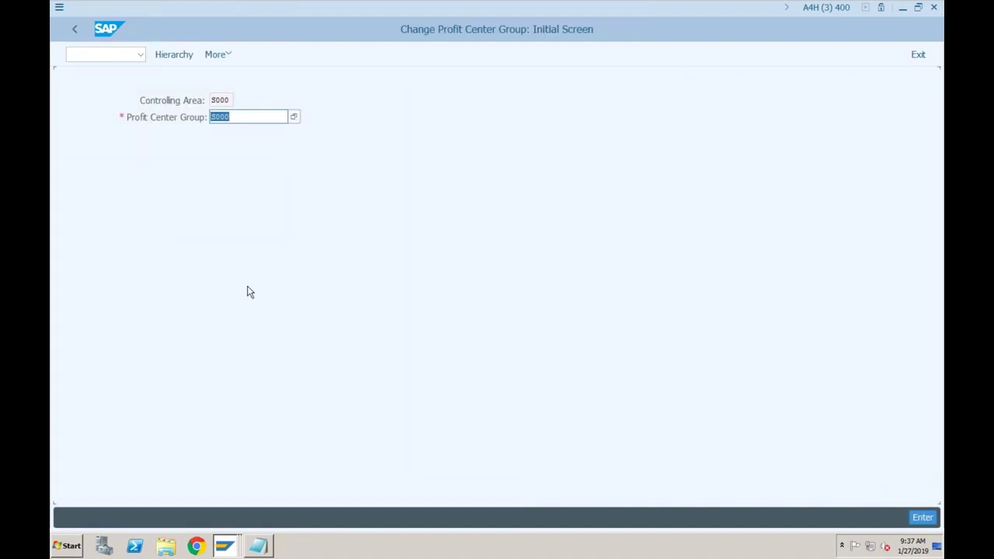
key(Return)
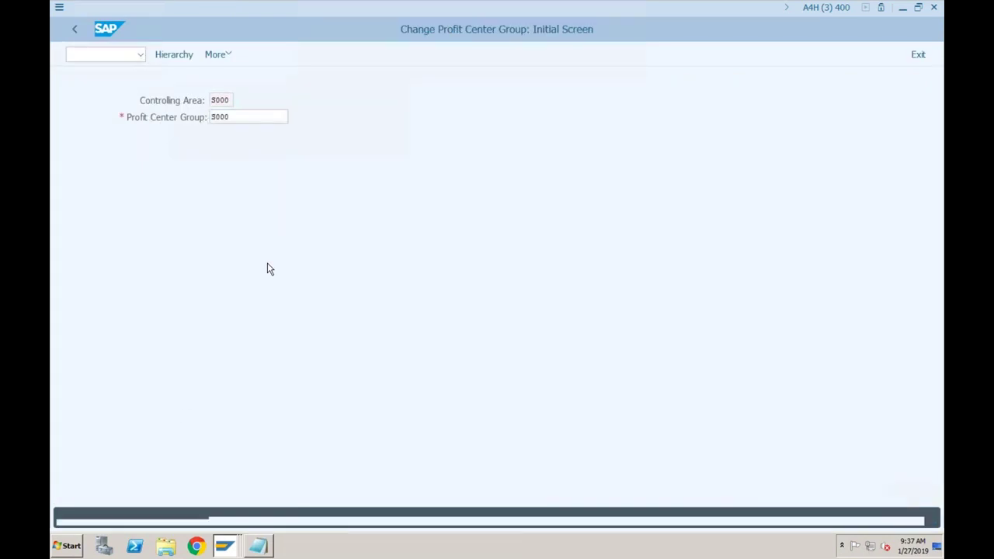
Change the description of hierarchy node S000 to "Profit Center Hierarchy for S000" and select the node.
click(133, 83)
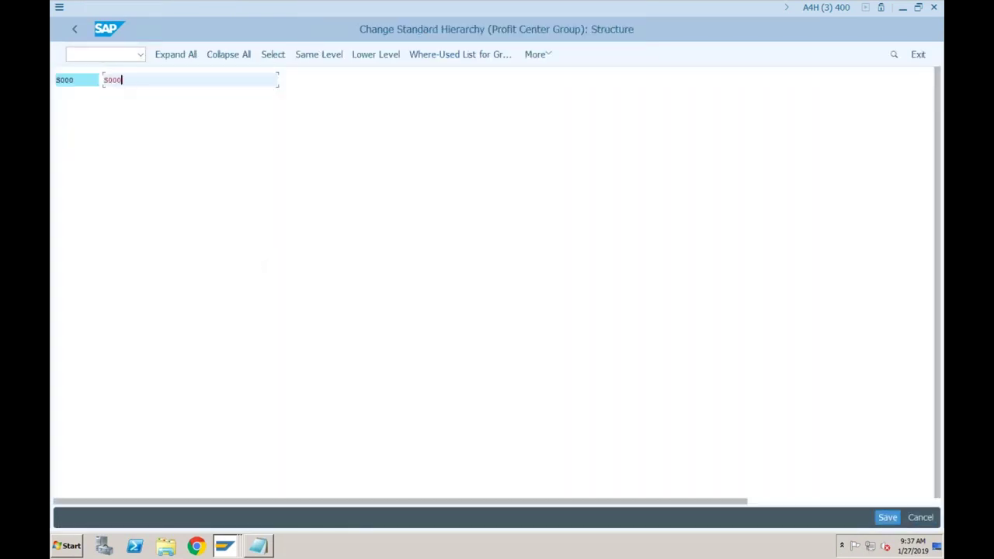
key(BackSpace)
key(BackSpace)
key(BackSpace)
key(BackSpace)
text(Profit Center Hierarchy for S000)
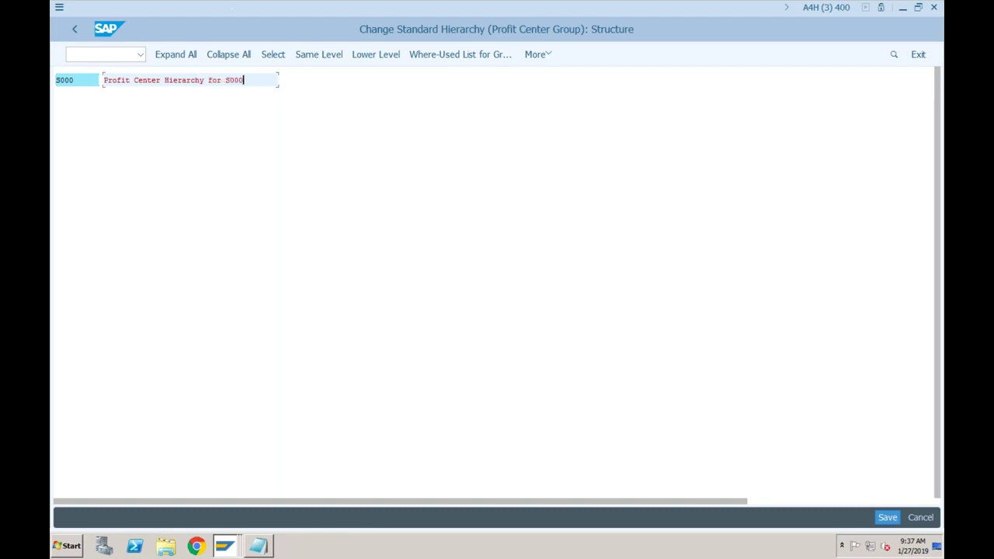
click(76, 81)
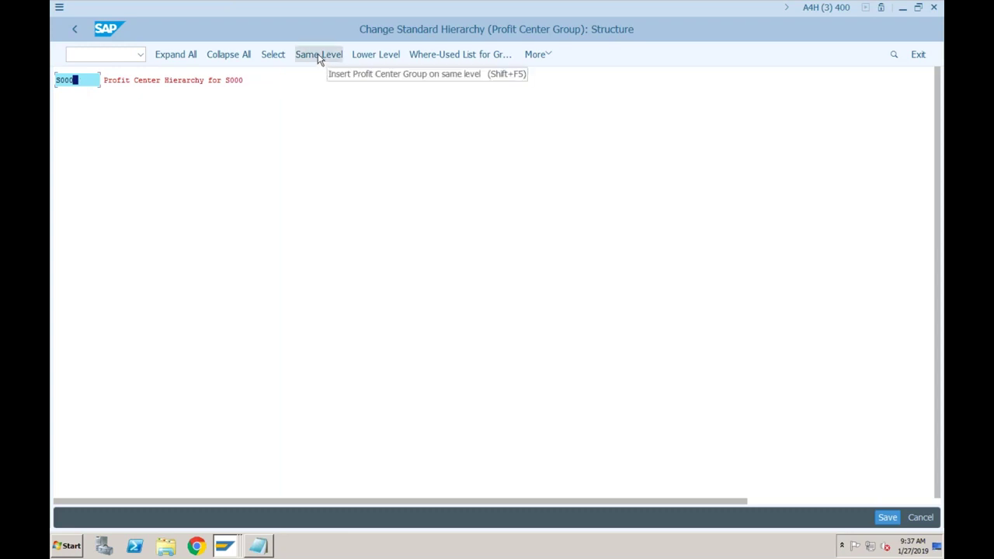
Insert profit center group S001 with description "S001" one level below hierarchy node S000.
click(373, 56)
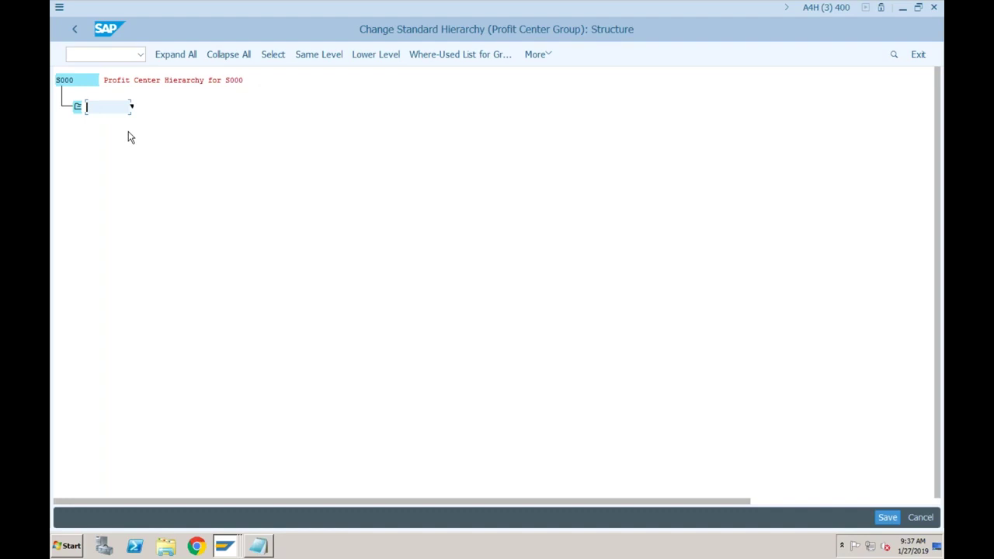
text(S001)
key(Return)
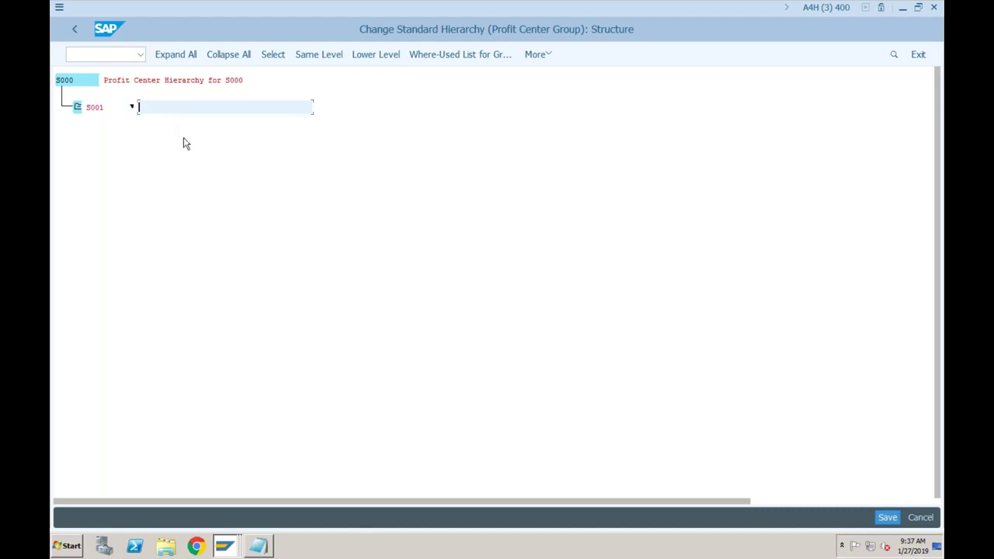
text(S001)
Add profit center group S002 with description "S002" on the same level as S001.
click(113, 115)
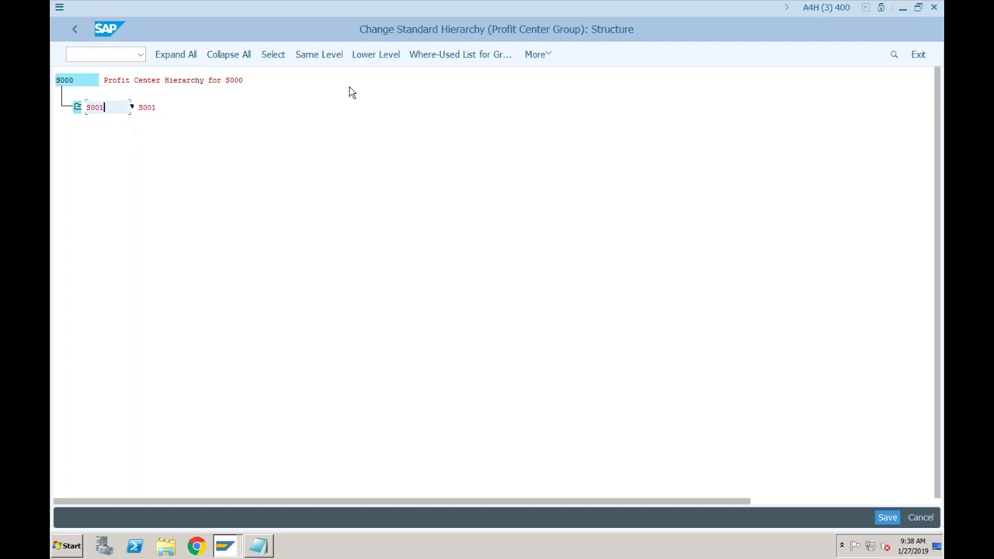
click(317, 62)
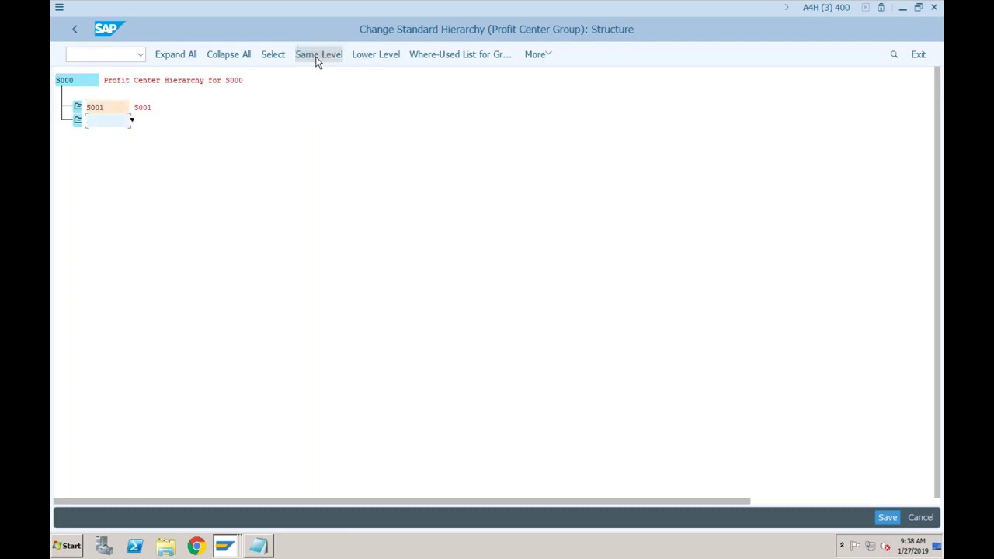
text(S0)
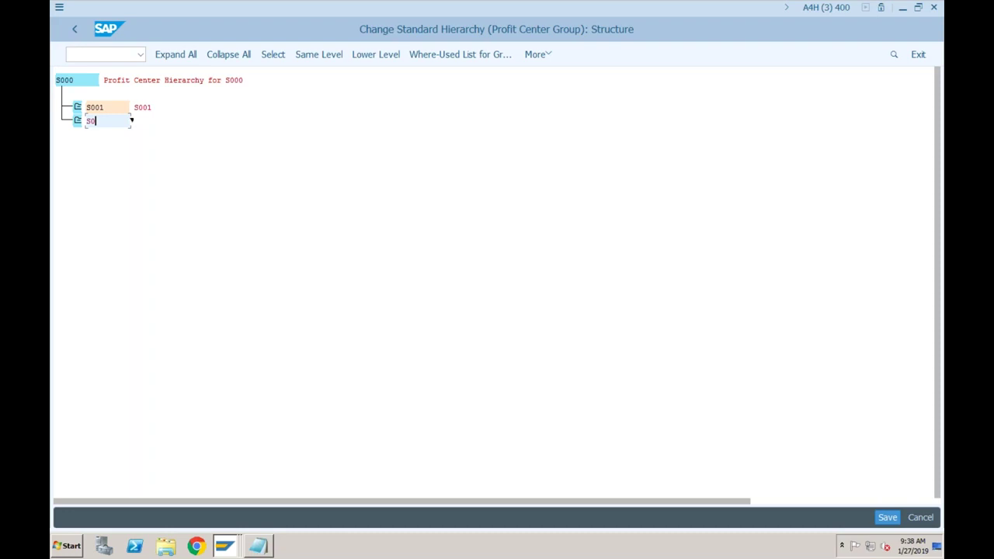
text(02)
key(Return)
text(S002)
key(Return)
Add profit center group S003 with description "S003" on the same level as S002.
click(332, 56)
text(S00)
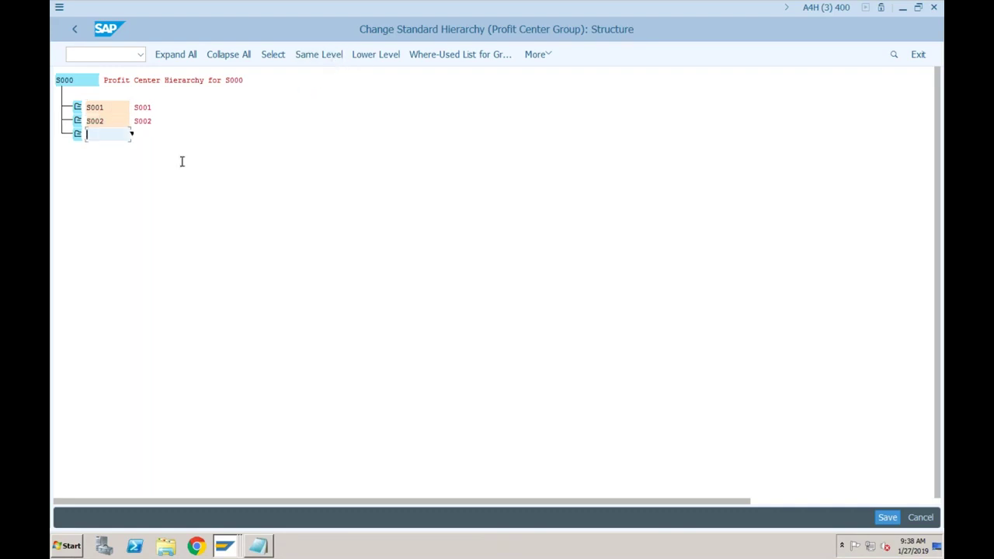
text(3)
key(Return)
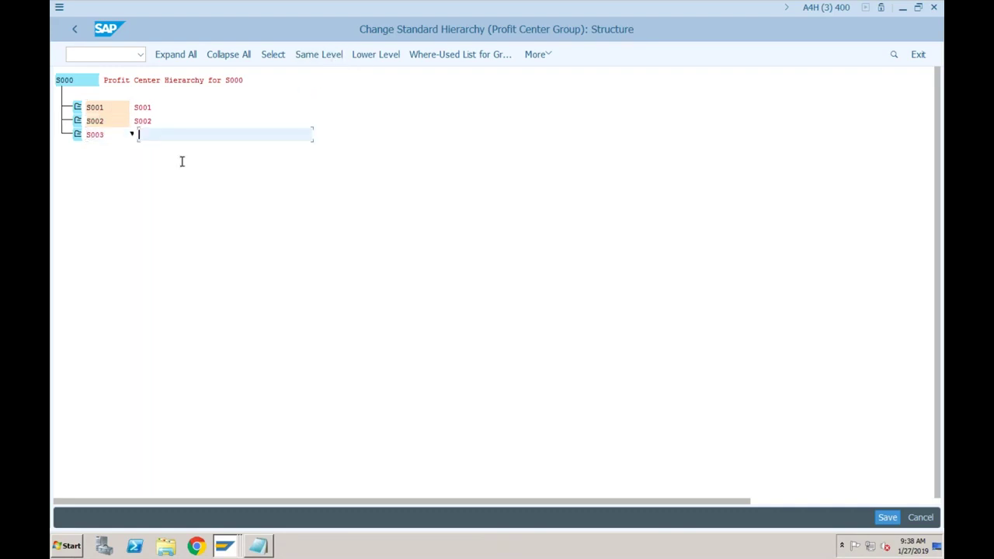
text(S003)
key(Return)
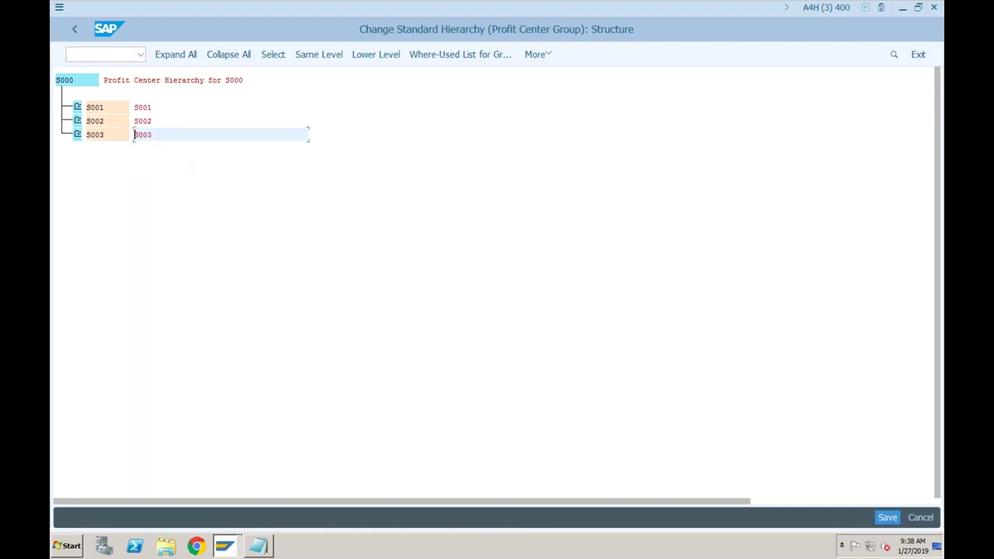
Insert group PEST1 with description "Brand 1 for Pesticides" one level below S001.
click(109, 112)
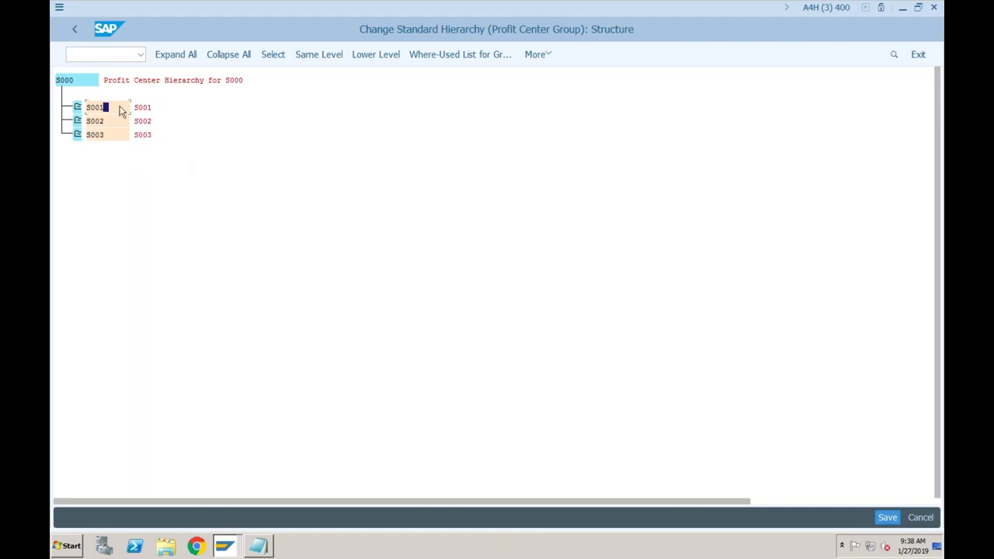
click(367, 58)
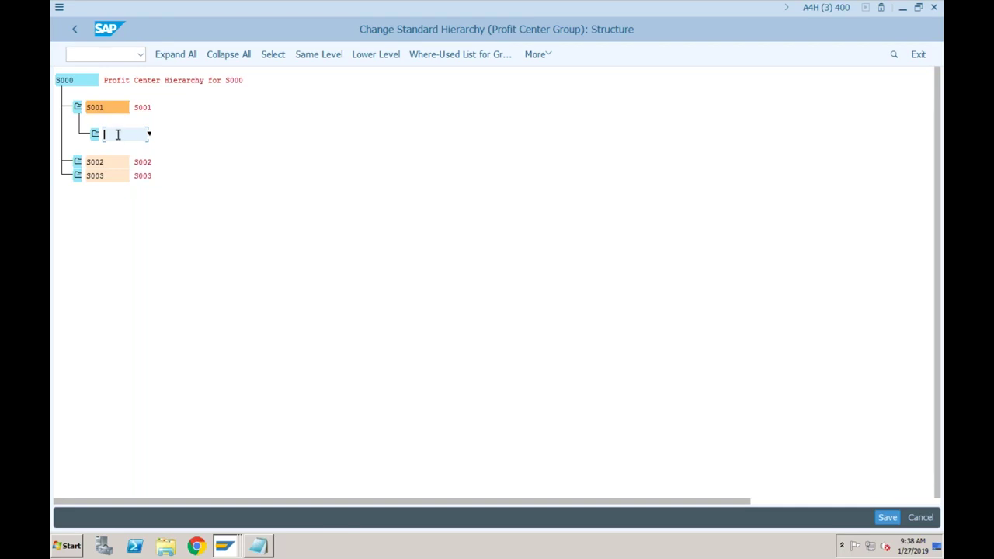
text(S)
text(EST)
text(1)
key(Return)
text(Bran)
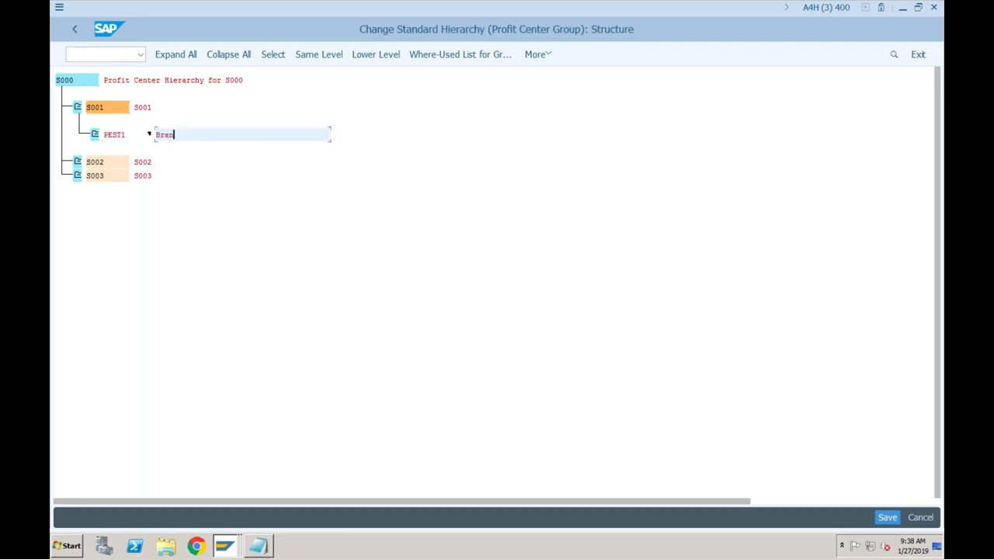
text(d 1 for Pesticides)
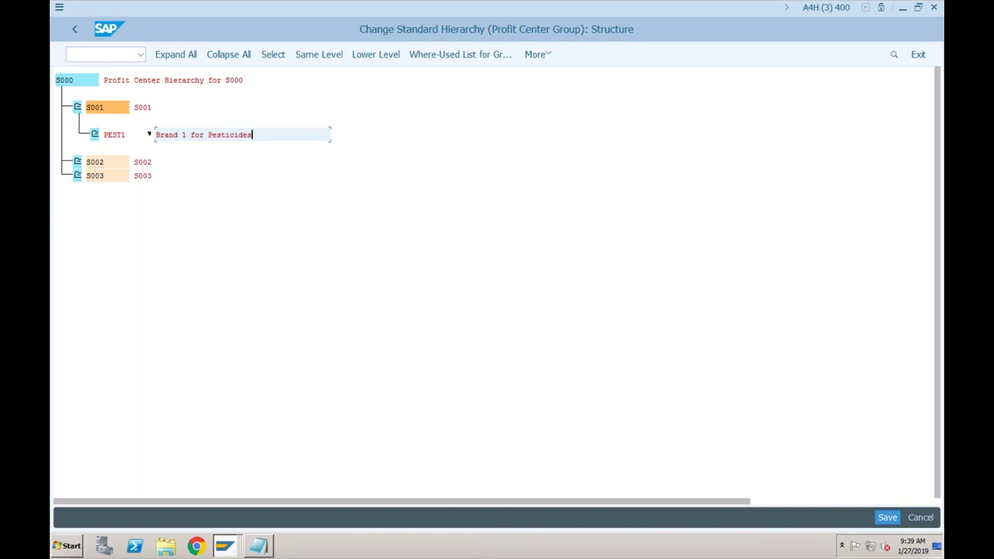
Rename the new group under S001 to PEST and shorten its description to "Pesticides".
click(124, 134)
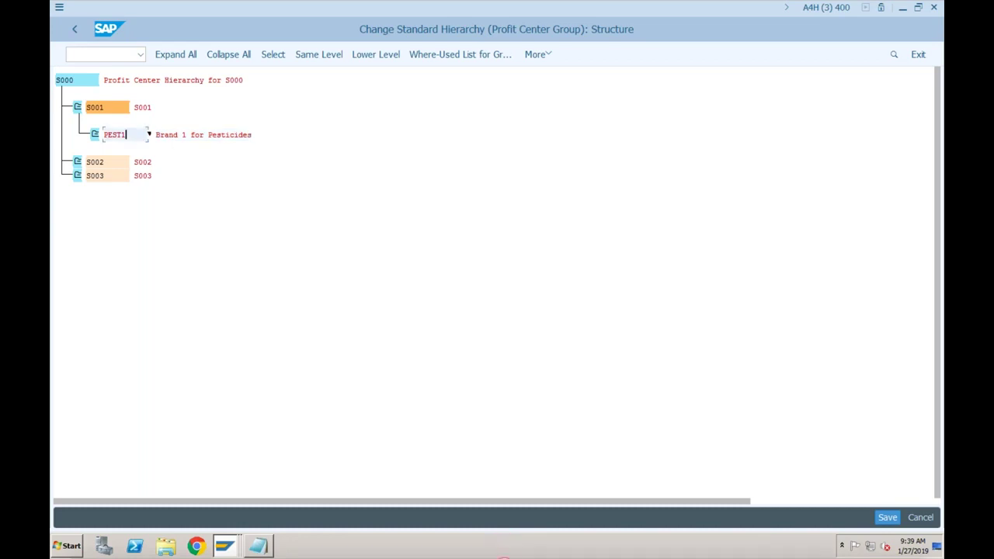
drag(253, 134, 148, 134)
click(147, 136)
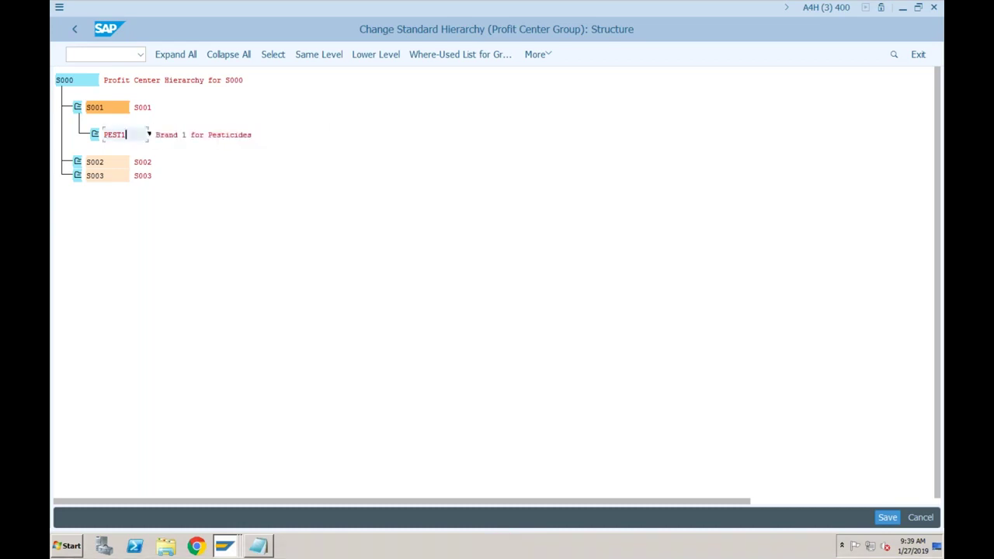
key(BackSpace)
drag(207, 134, 153, 133)
key(BackSpace)
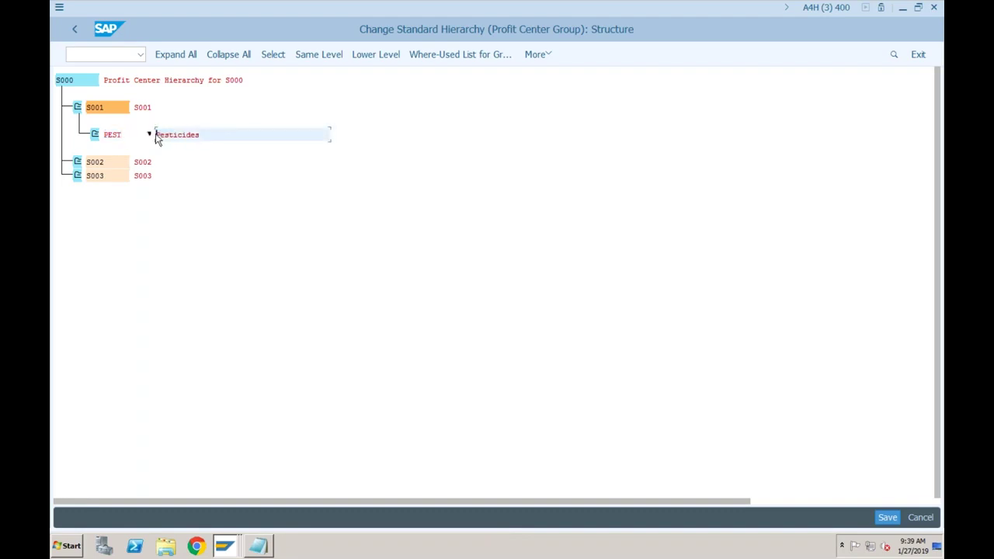
Add group FERT with description "Fertilizers" on the same level as PEST under S001.
click(122, 135)
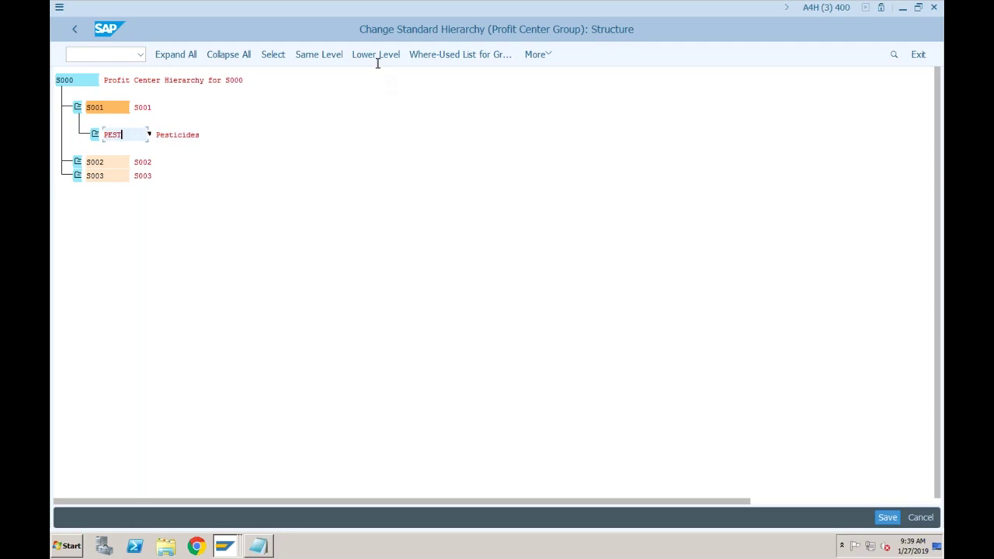
click(318, 54)
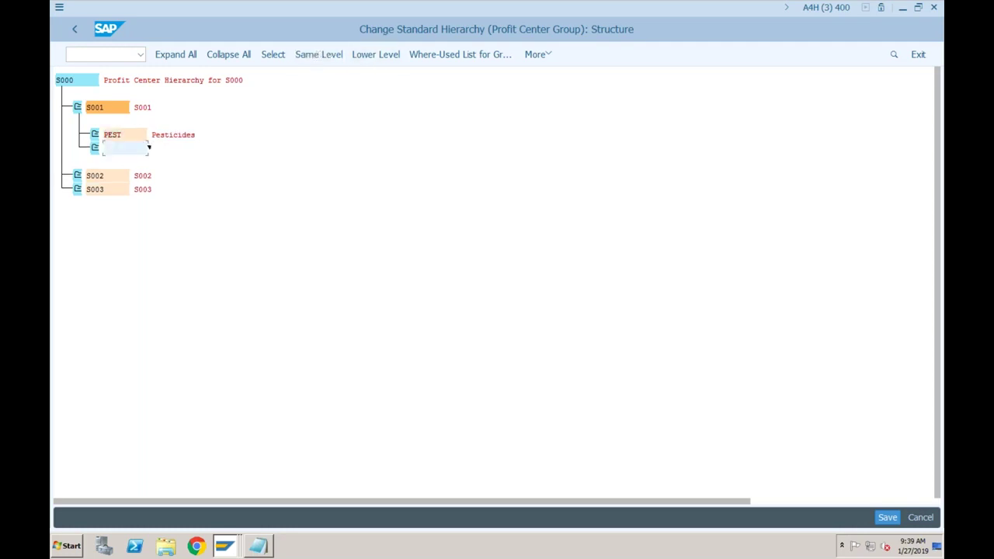
text(FERT)
key(Tab)
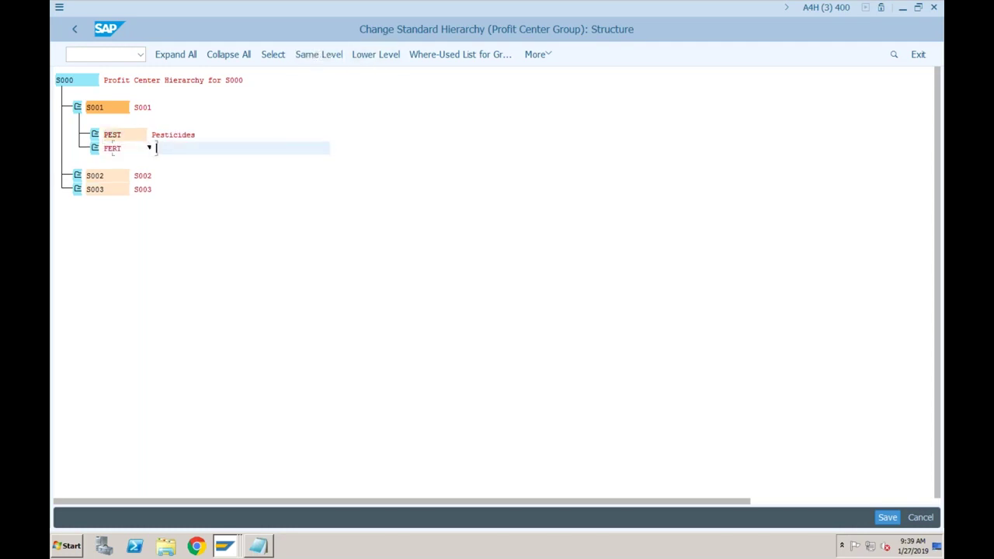
text(Fertilizers)
Add group INS with description "Insecticides" on the same level as FERT under S001.
key(shift+Tab)
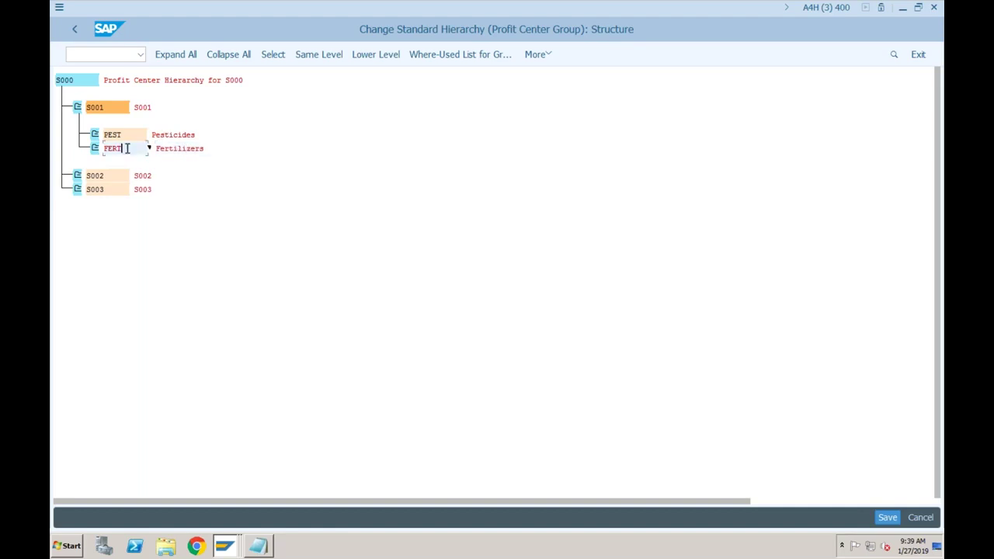
click(326, 56)
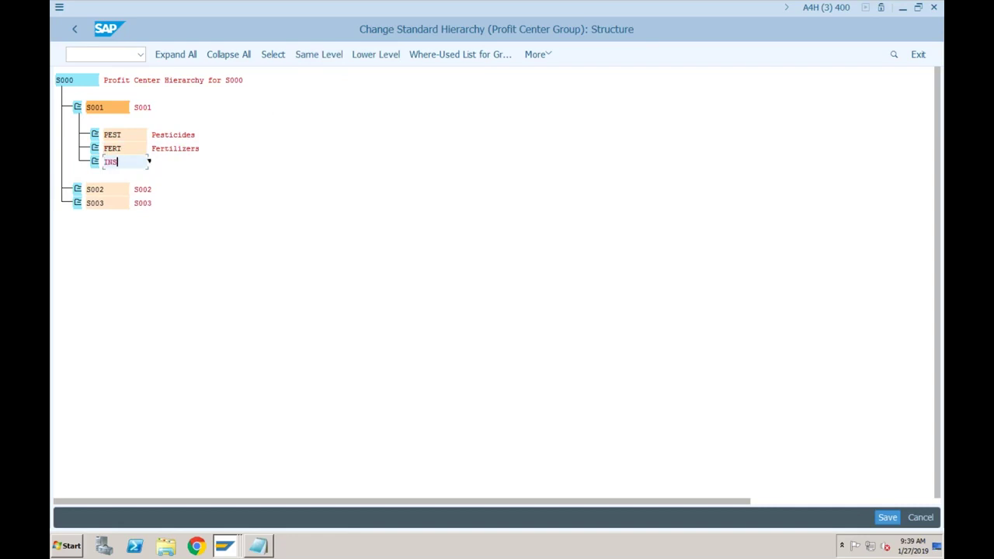
key(Tab)
text(Insec)
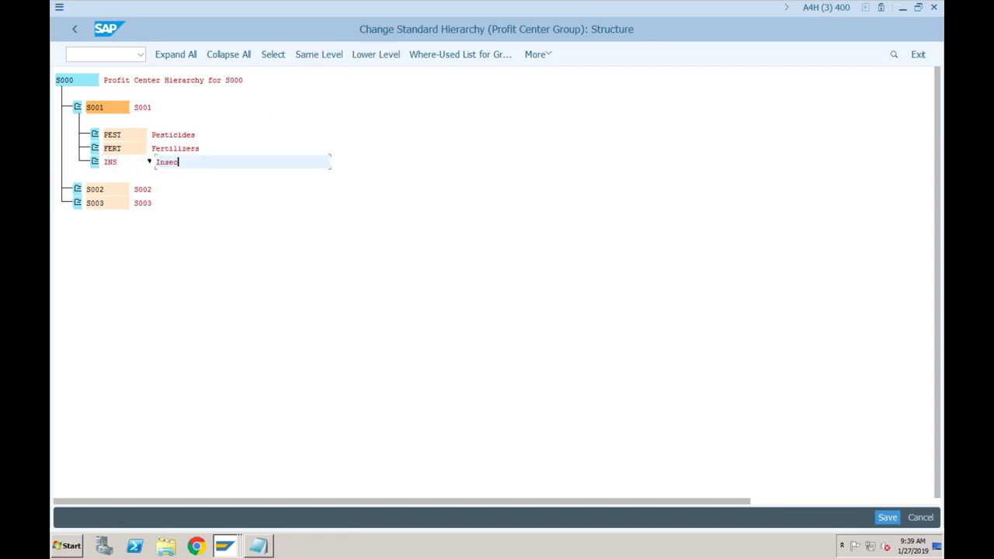
text(ticides)
Insert group PEST1 with description "Pesticides" one level below S002.
click(98, 191)
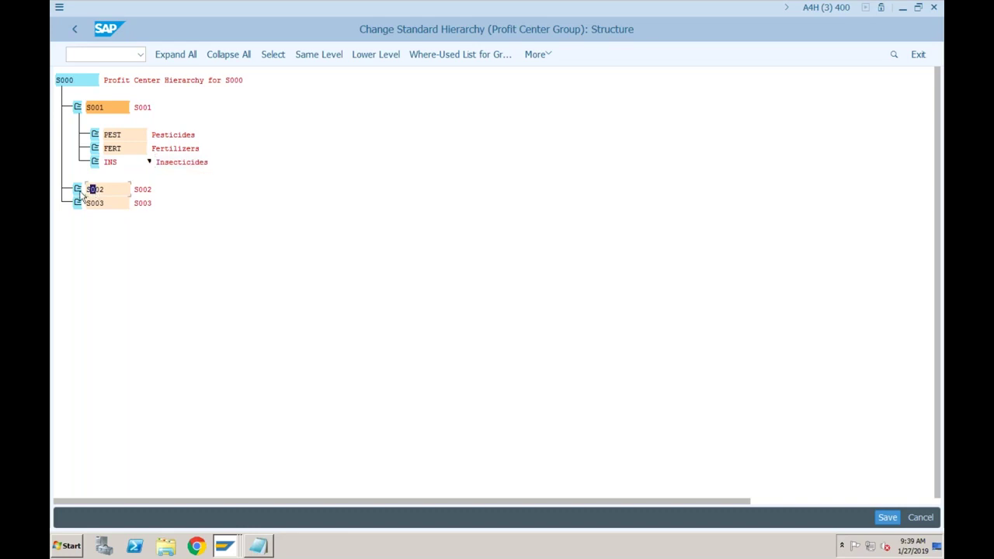
click(370, 56)
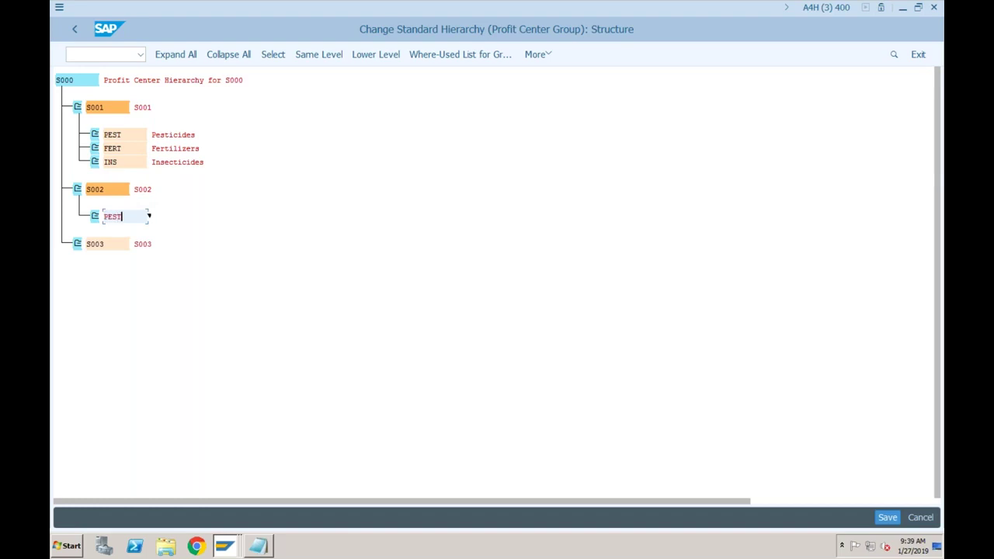
key(Tab)
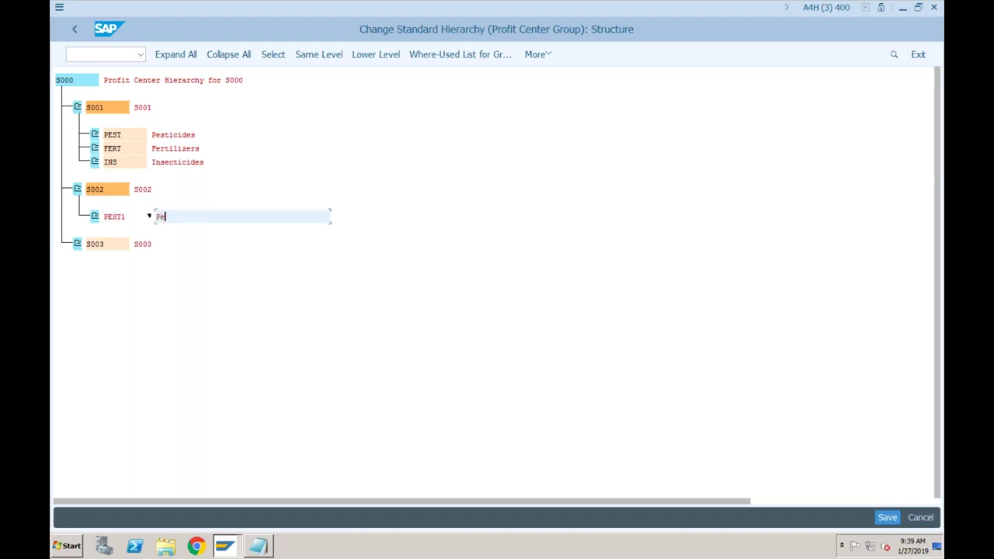
text(Pesticides)
click(116, 216)
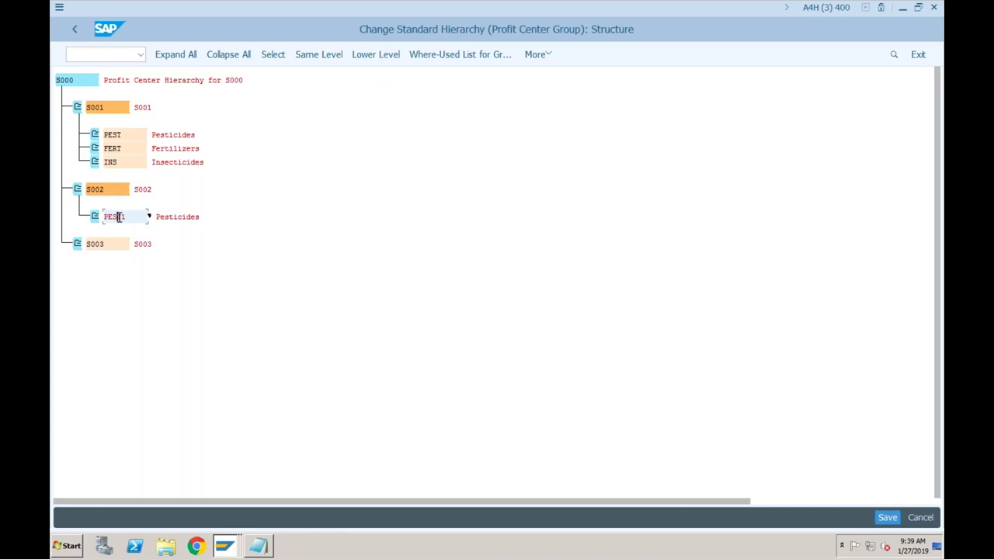
Insert group FERT1 with description "Fertilizers" one level below S003.
click(93, 245)
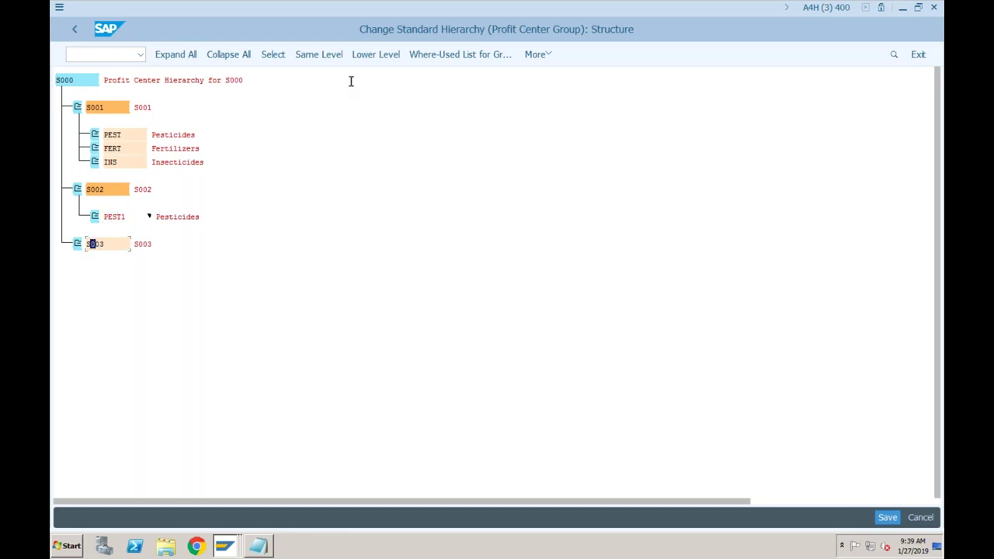
click(375, 54)
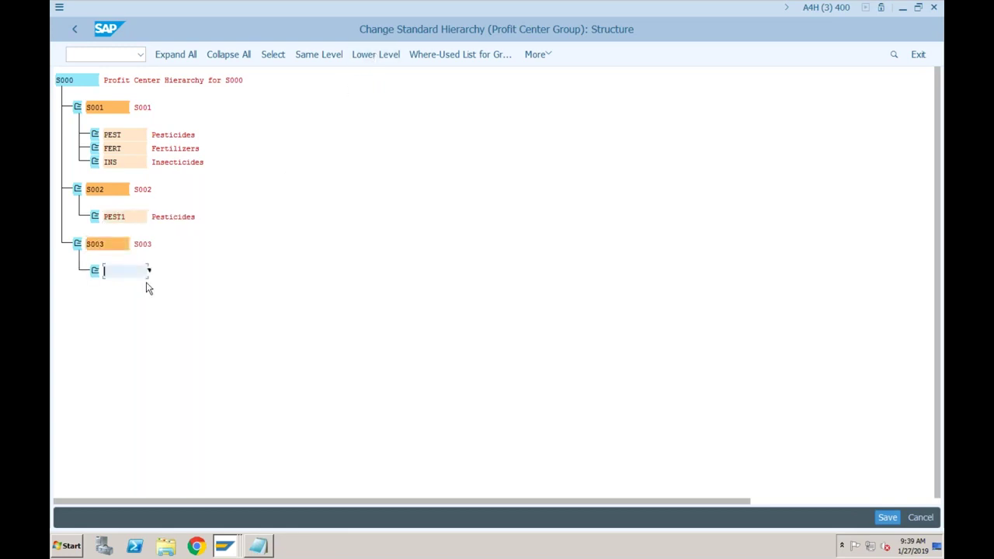
key(Tab)
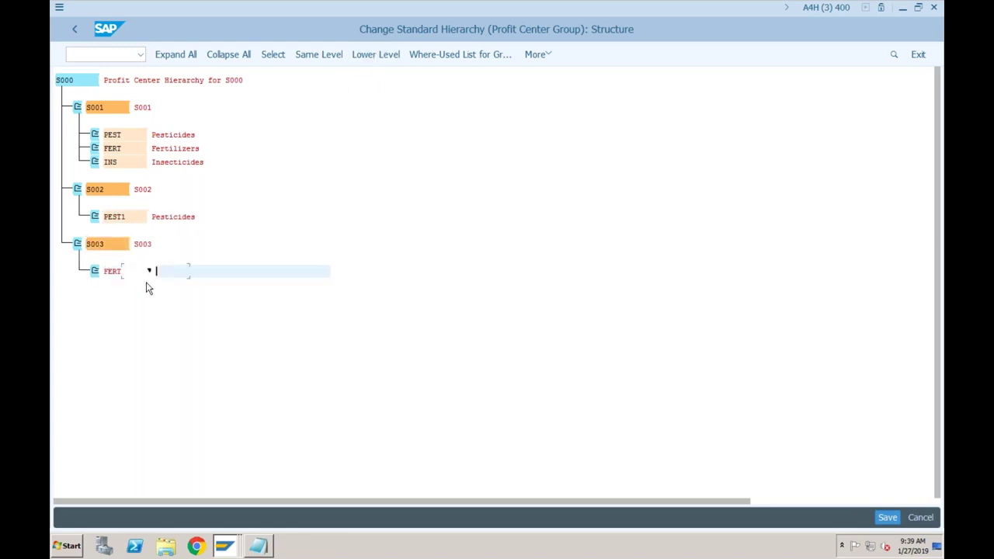
key(shift+Tab)
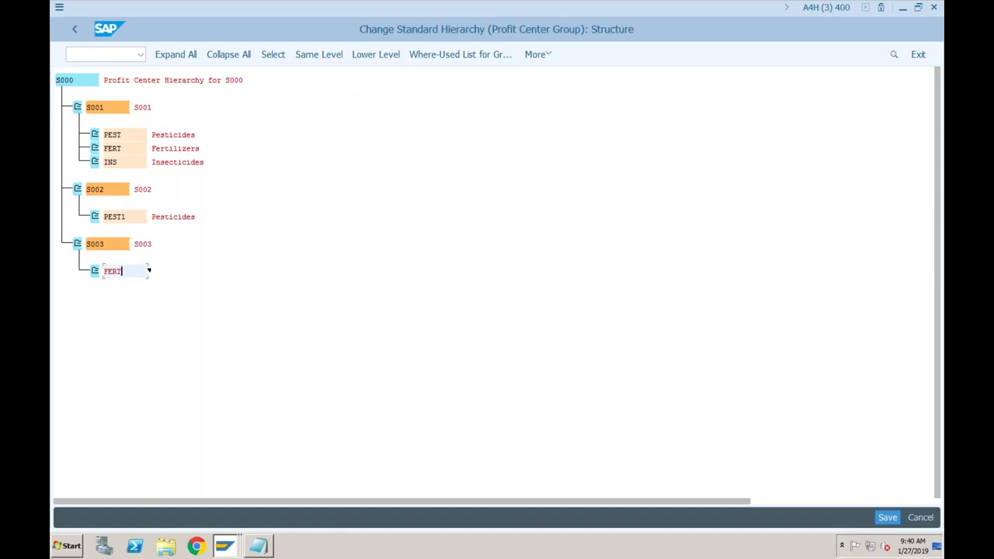
key(Tab)
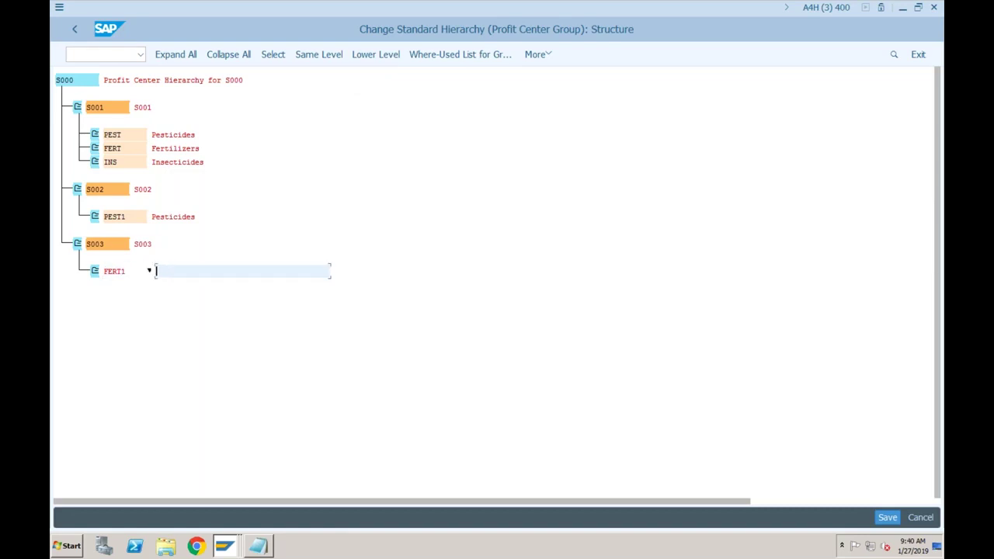
text(Fertilizers)
Save the changed profit center standard hierarchy and return to SAP Easy Access.
click(883, 514)
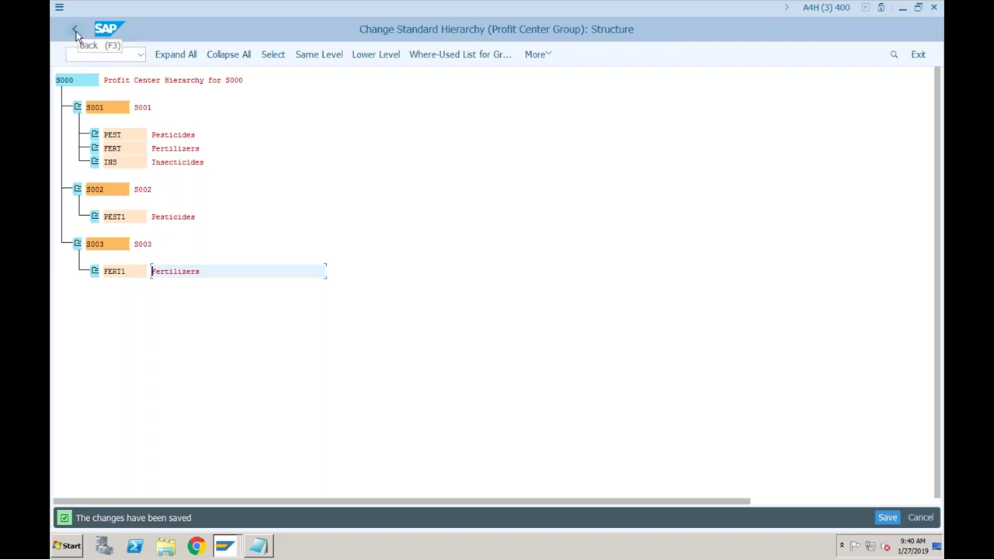
click(75, 30)
click(76, 31)
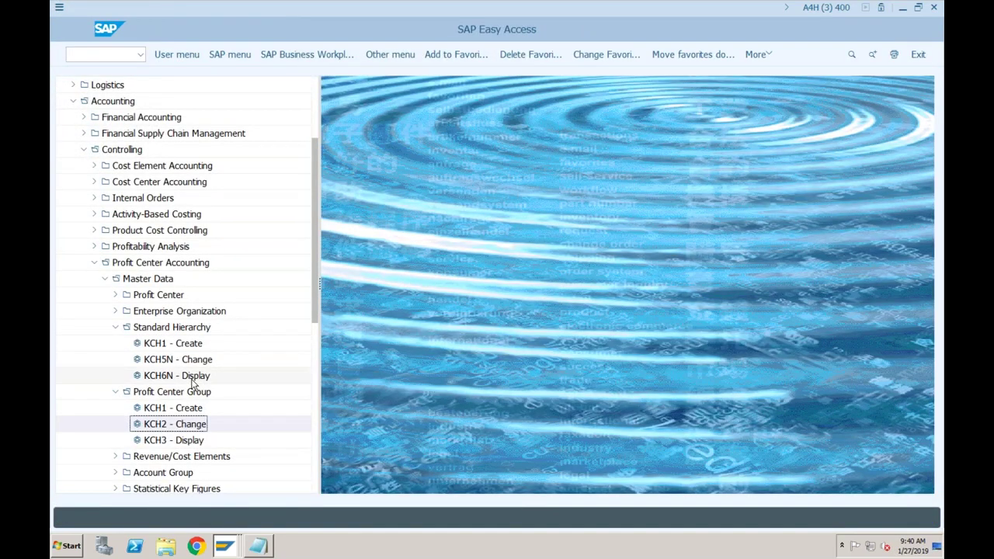
Open the transaction for creating an individual profit center (KE51) under the Profit Center Accounting master data.
click(115, 326)
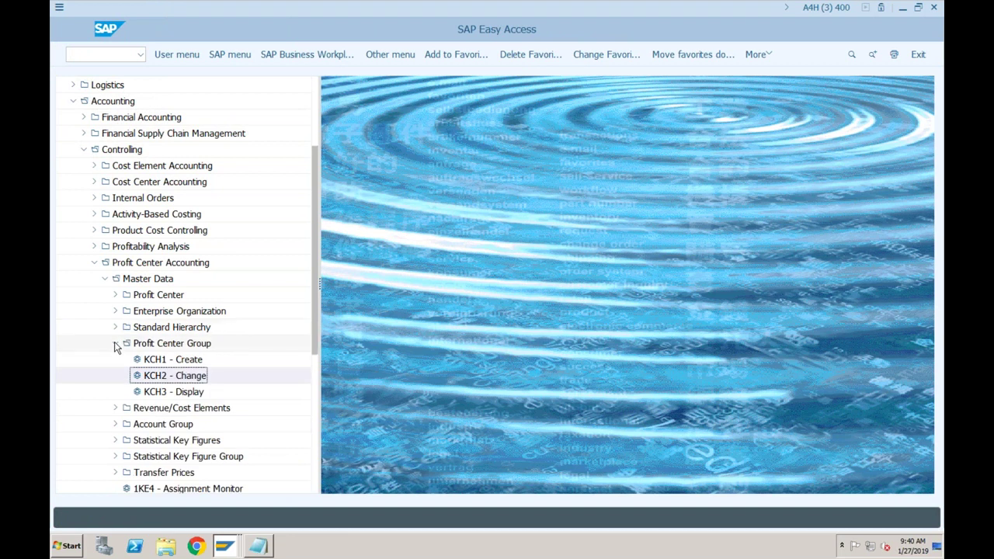
click(114, 344)
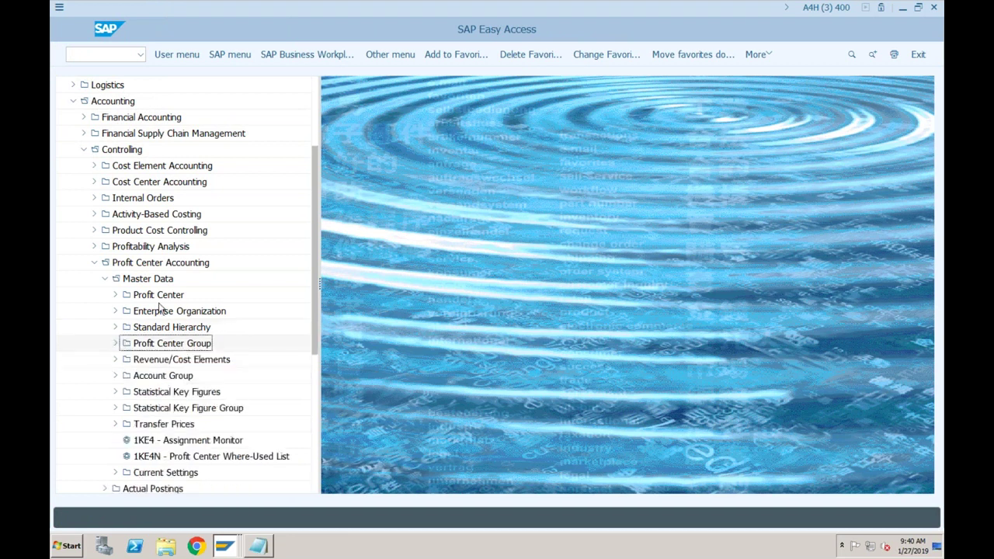
click(116, 295)
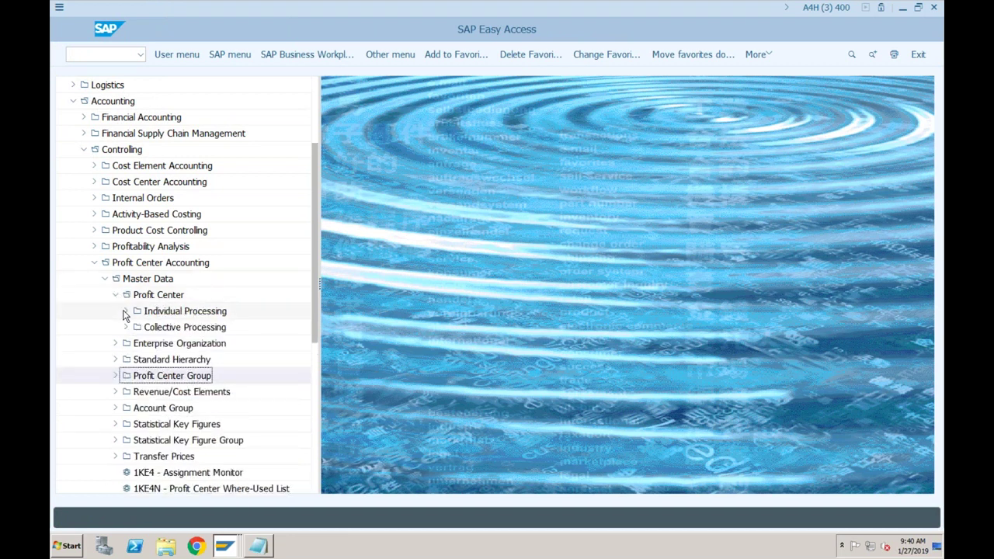
click(125, 311)
double_click(189, 330)
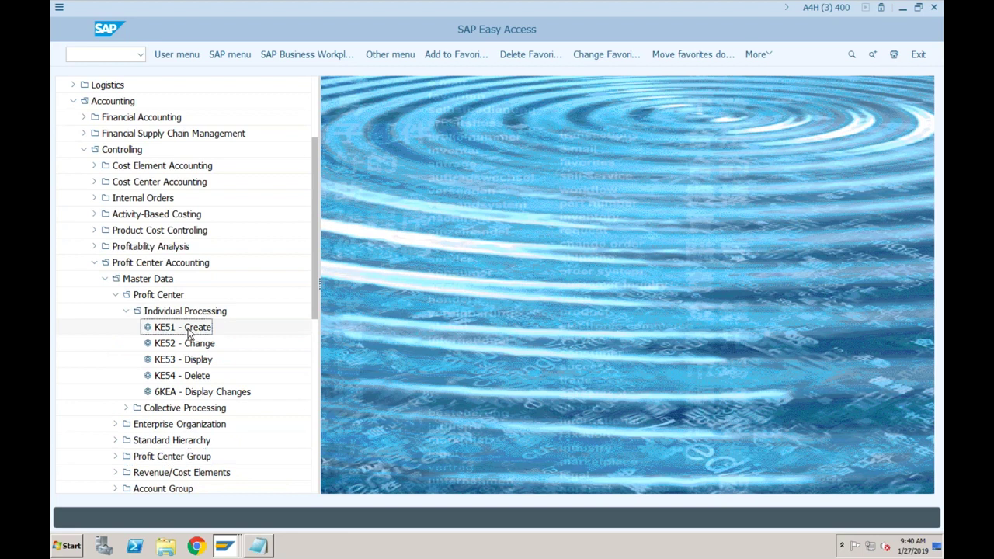
Start creating profit center PEST1 in controlling area S000 and proceed to its master data.
click(200, 117)
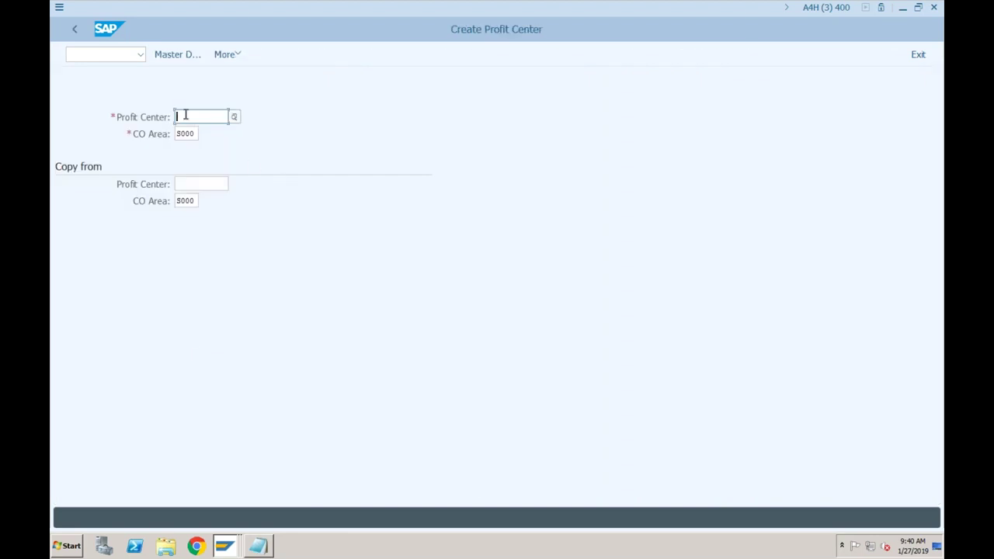
text(P)
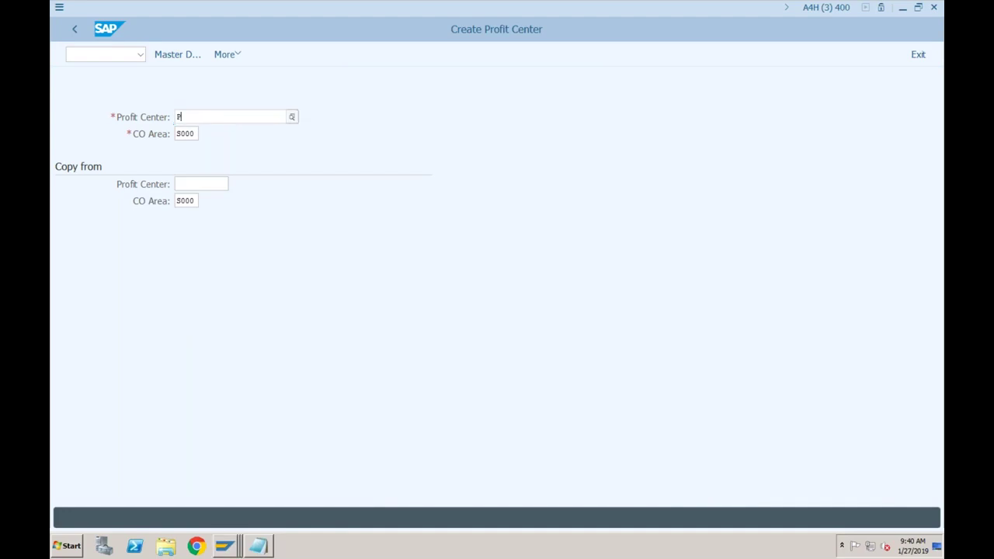
text(EST1)
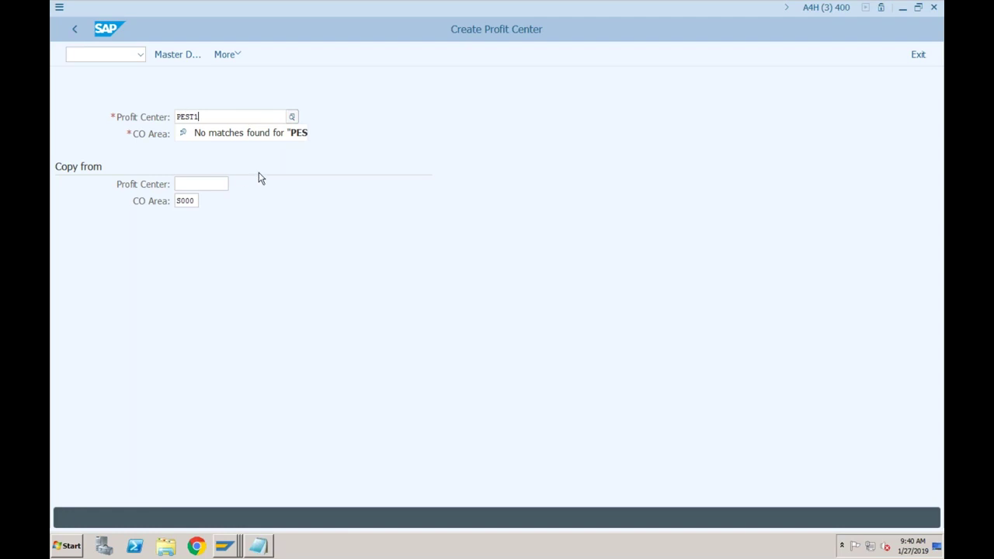
key(Return)
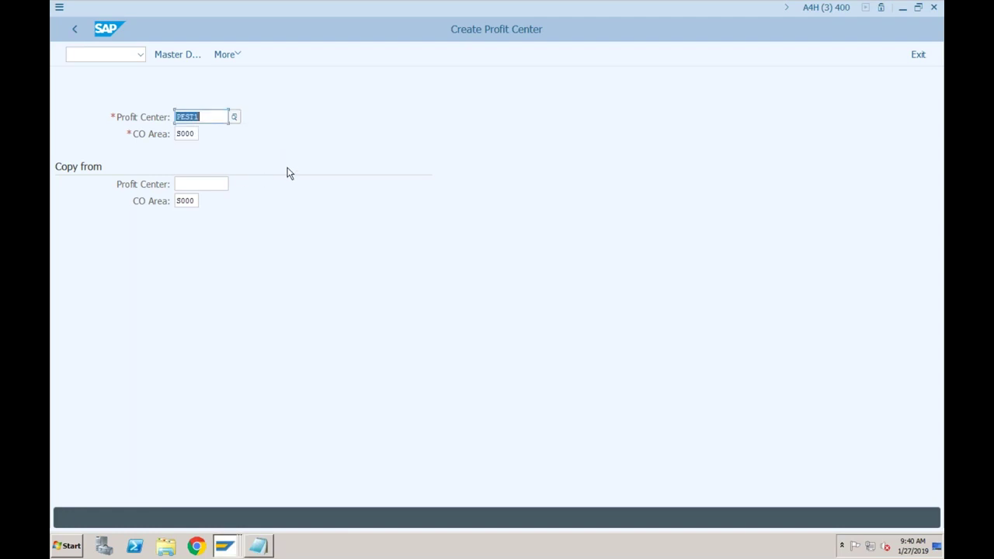
key(Return)
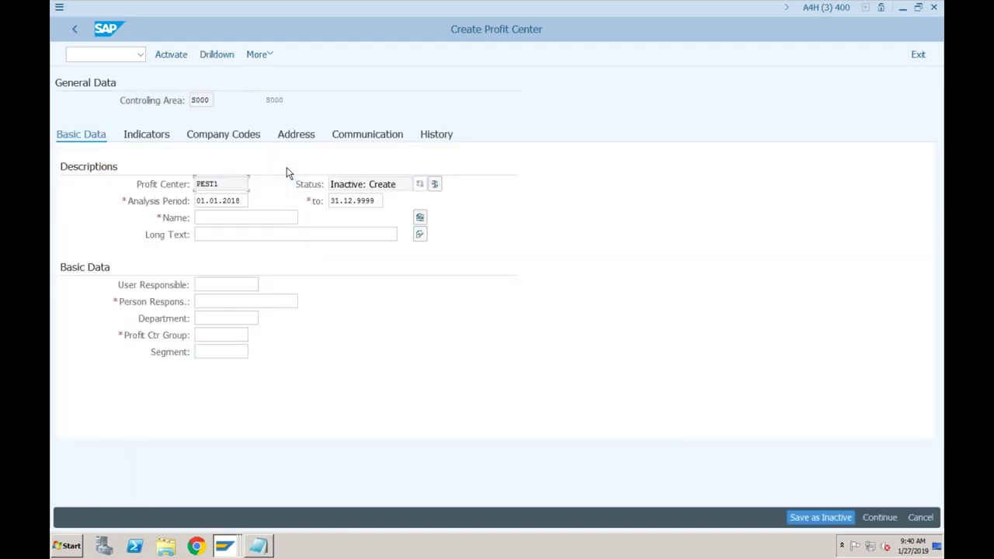
Give the profit center the name "Brand 1 for Pert", person responsible "Manager" and profit center group PEST.
click(196, 219)
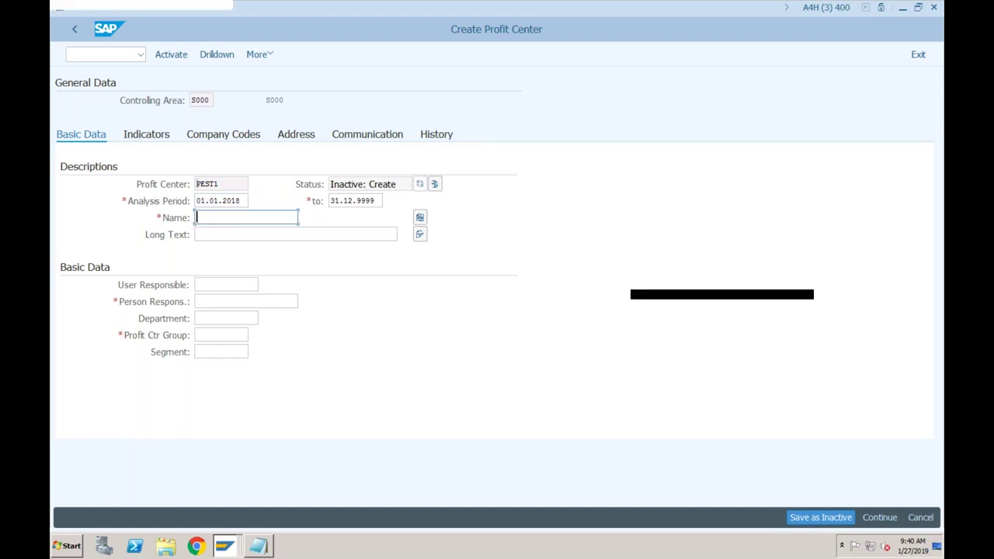
text(Brand 1 for Pert)
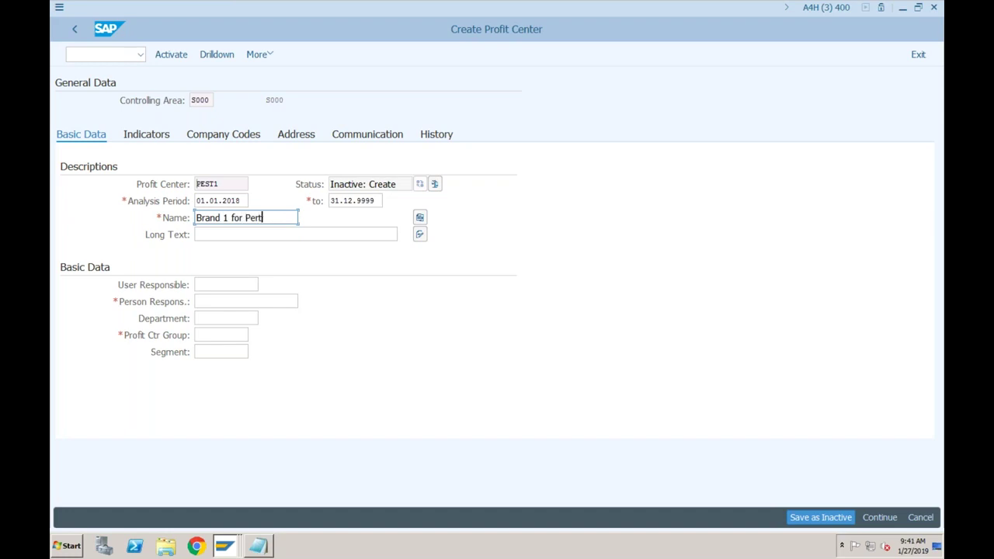
click(233, 302)
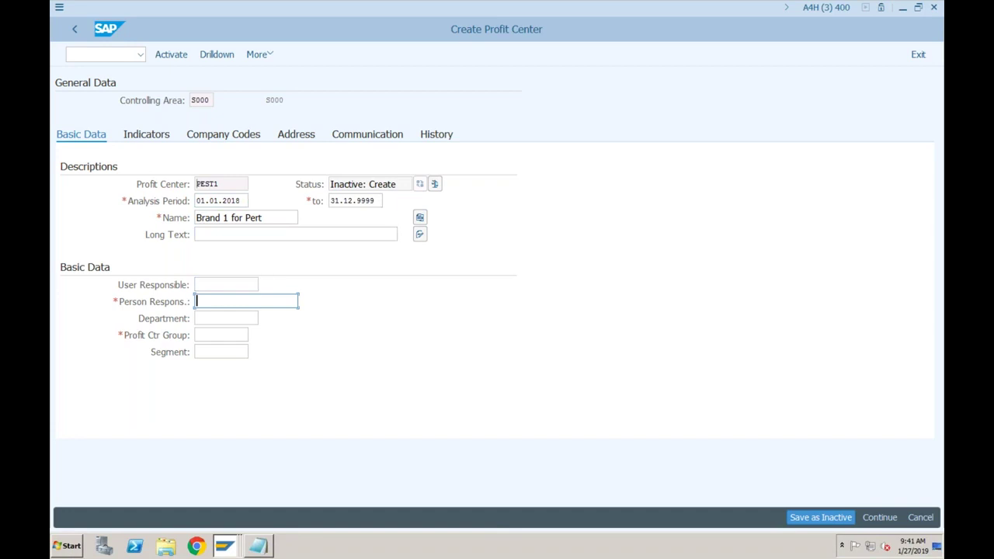
text(Manager)
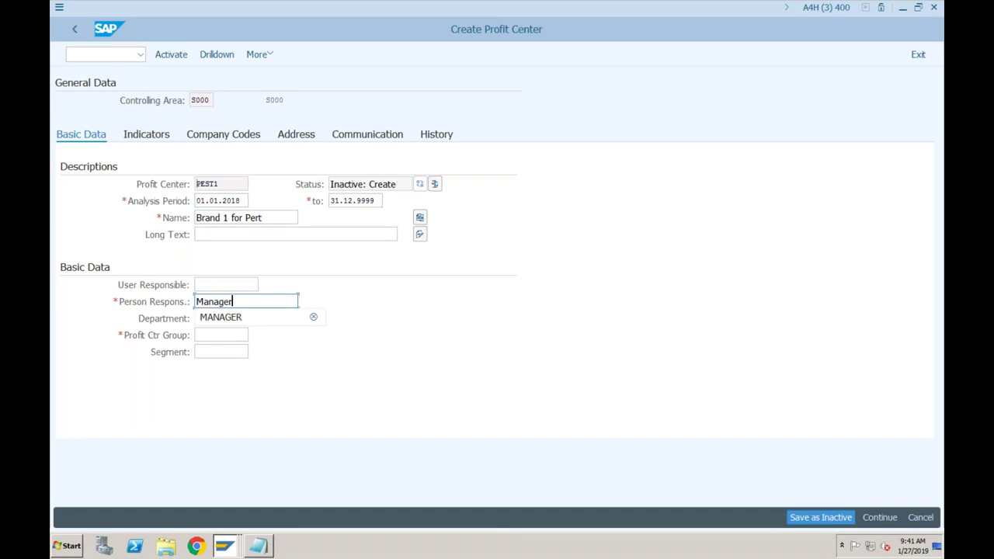
key(Tab)
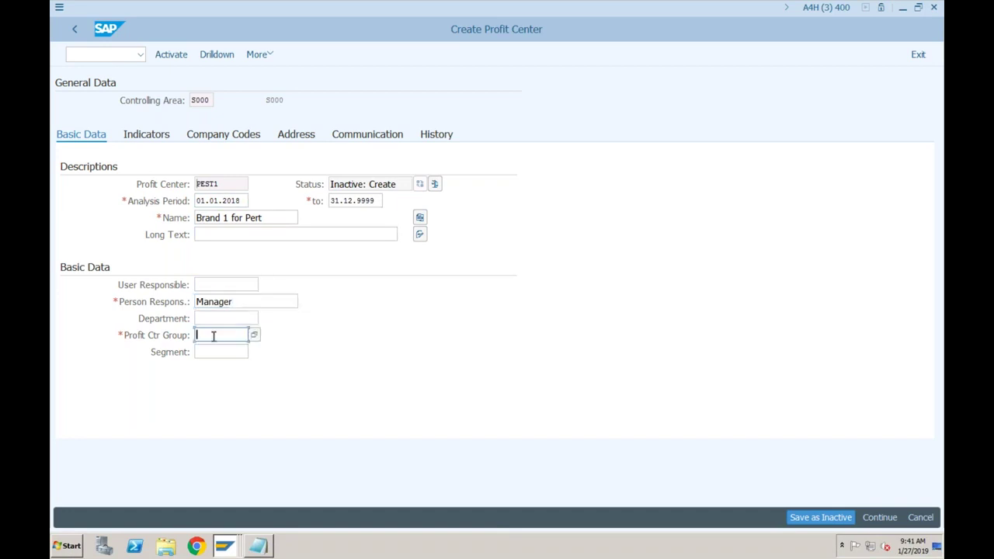
click(256, 340)
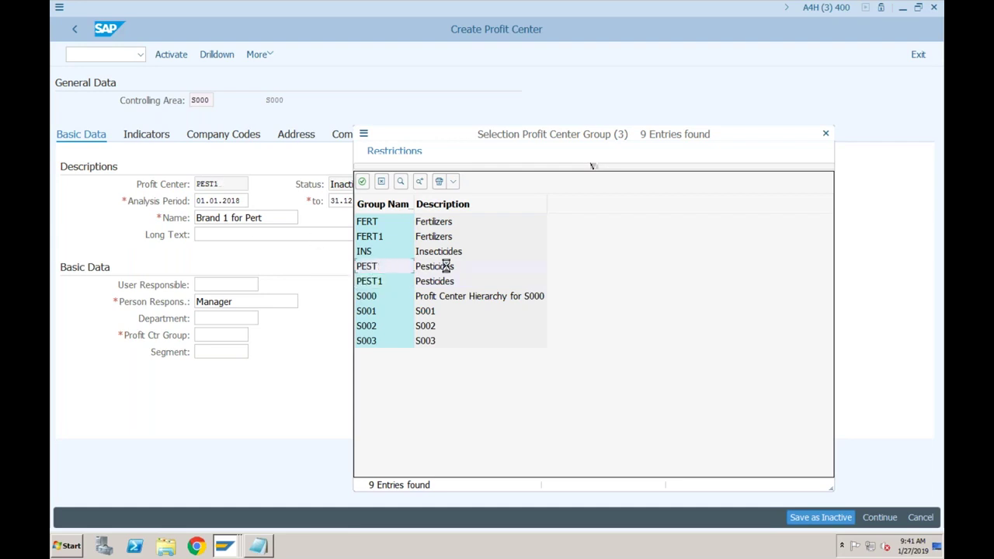
click(398, 265)
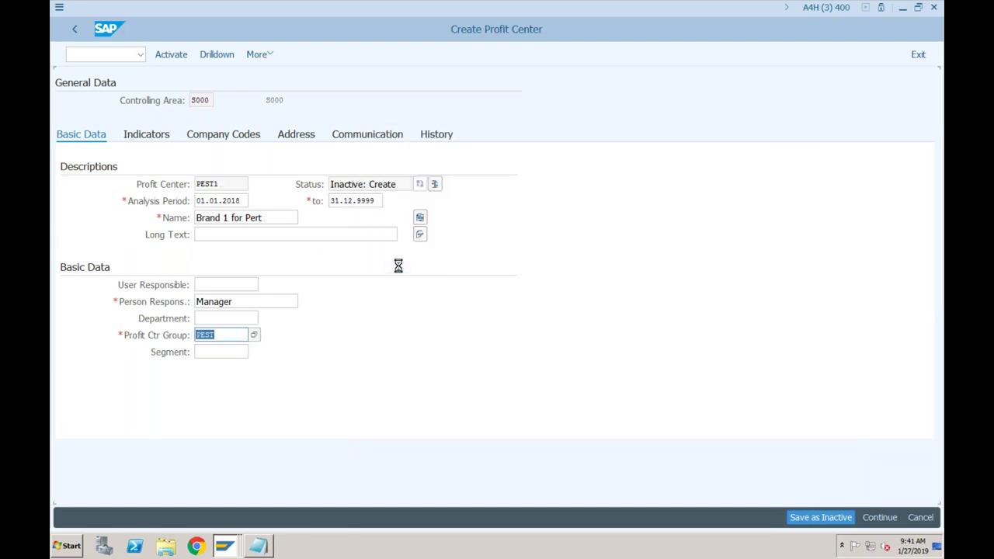
click(215, 351)
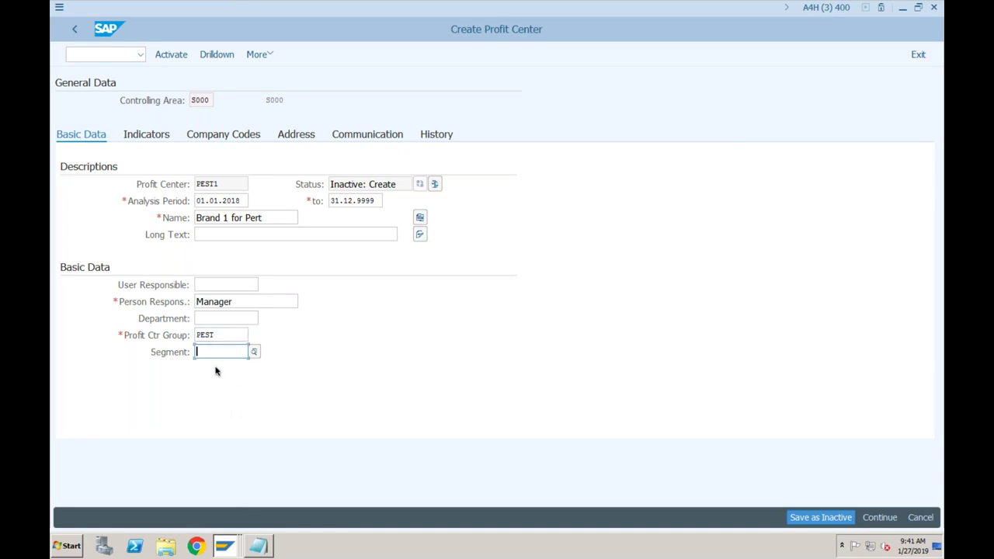
Switch to the G/L account document session for company code S001 and exit it, discarding the entered data.
mouse_move(221, 547)
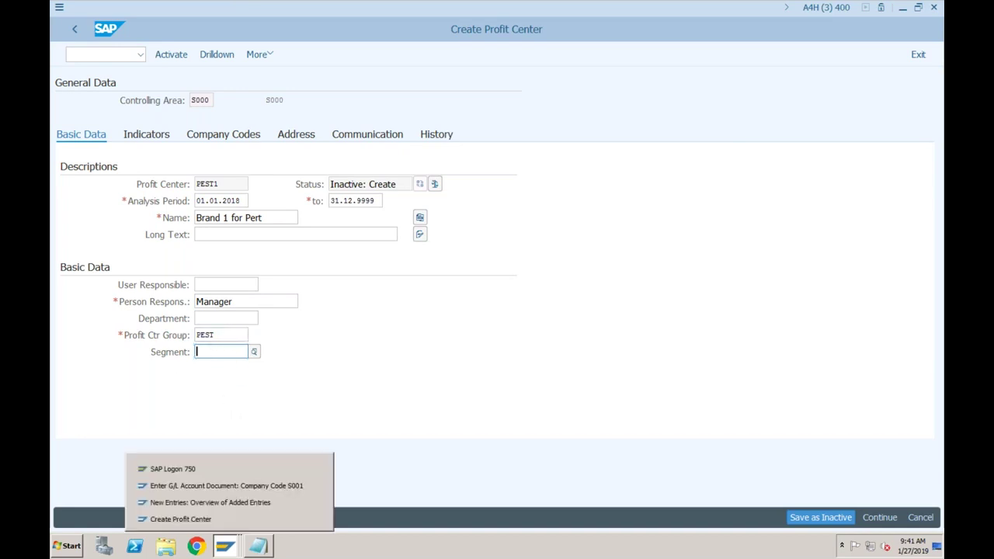
click(184, 488)
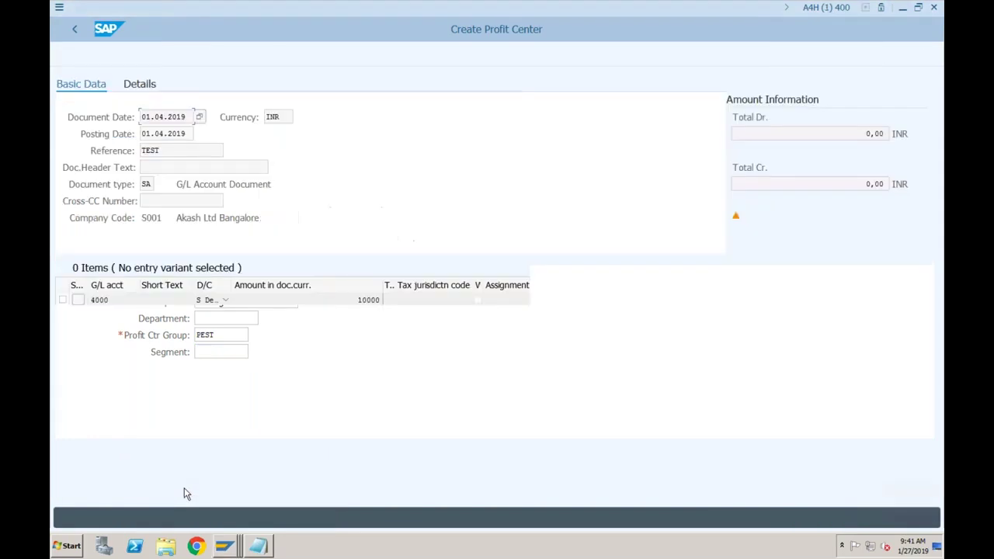
click(75, 33)
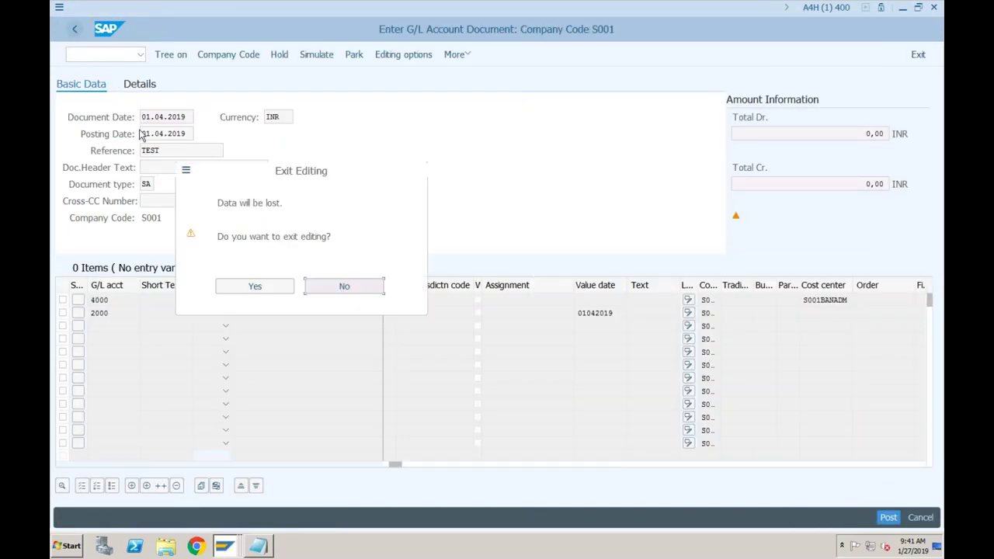
click(262, 287)
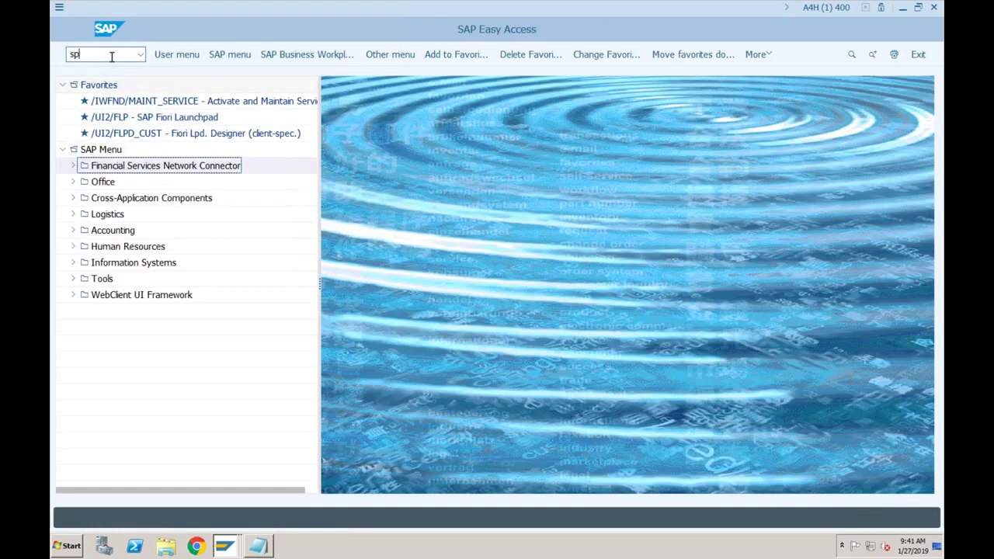
Run transaction spro and display the SAP Reference IMG.
click(111, 56)
text(spro)
key(Return)
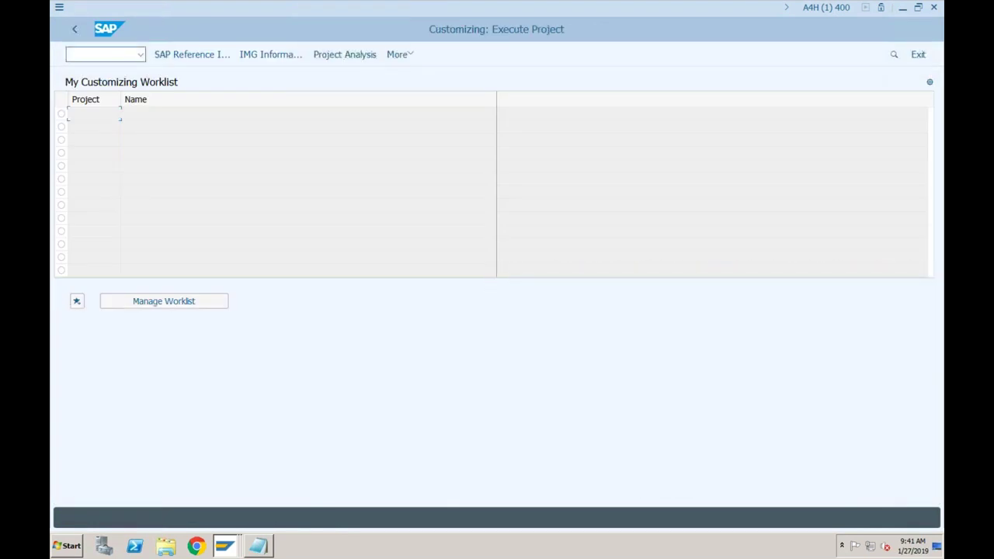
click(174, 60)
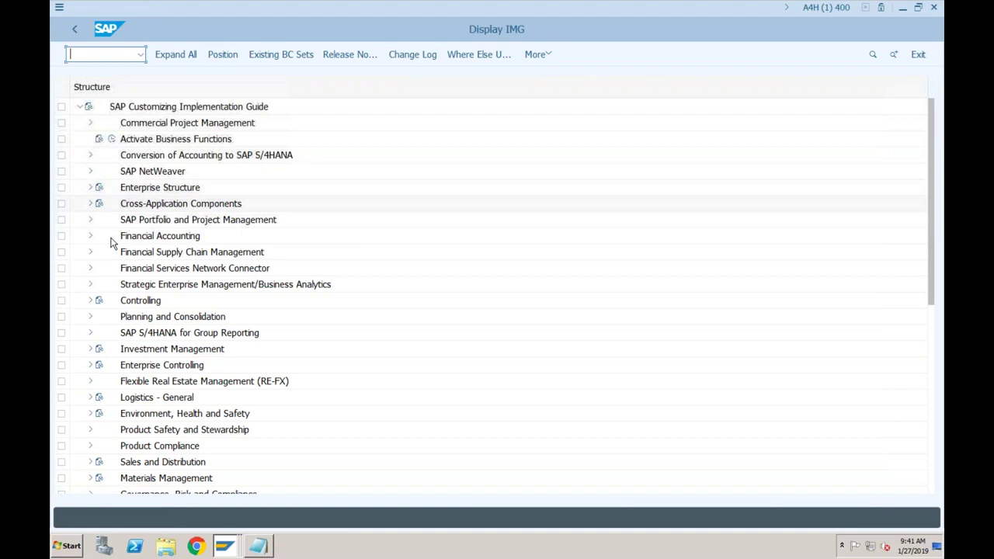
click(89, 302)
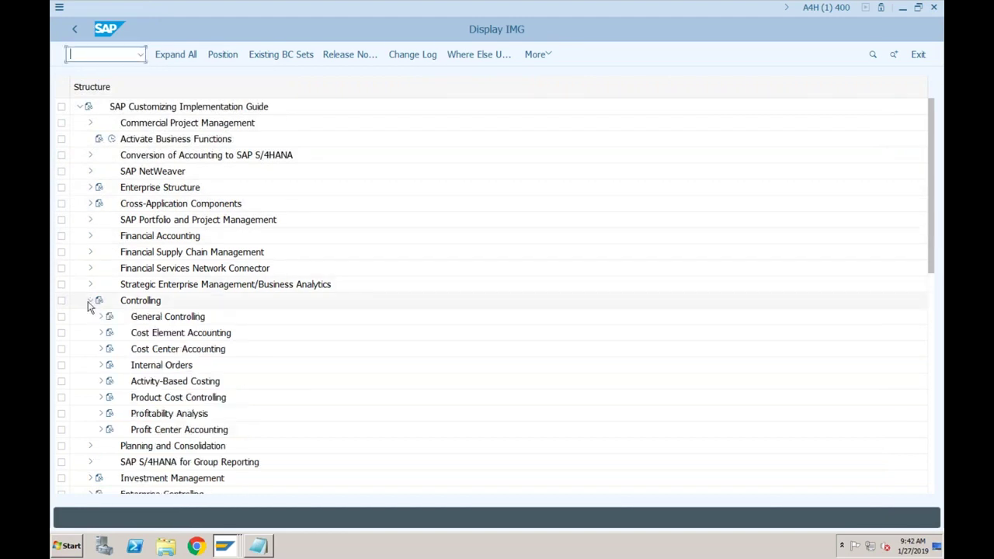
click(90, 303)
click(90, 303)
click(91, 302)
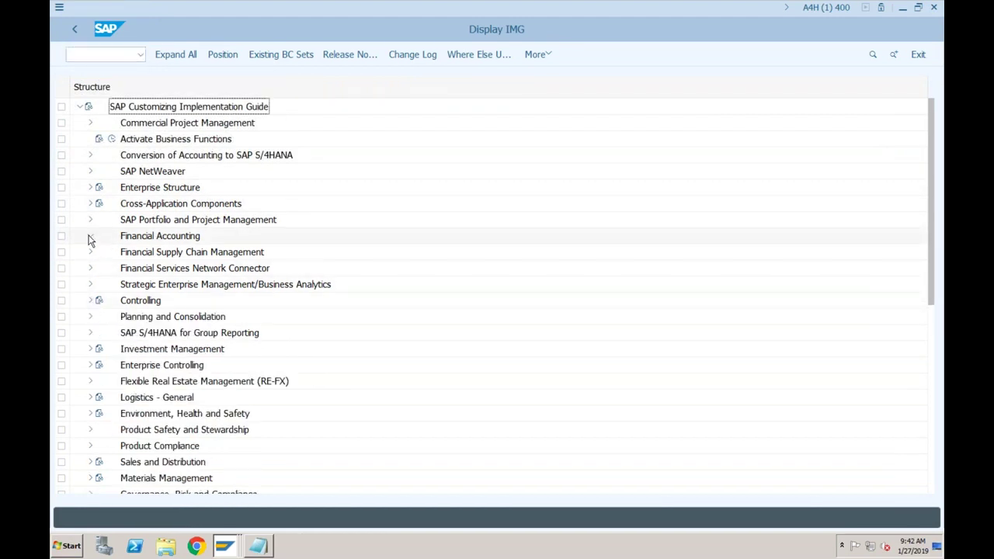
click(91, 237)
click(90, 238)
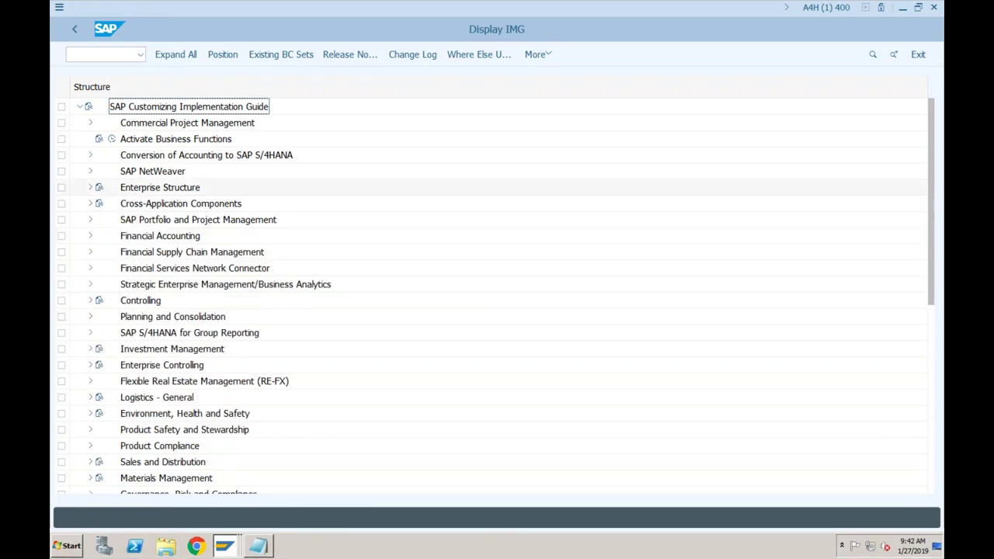
Open the Define Segment activity under the Financial Accounting definitions of the Enterprise Structure.
click(91, 187)
click(102, 221)
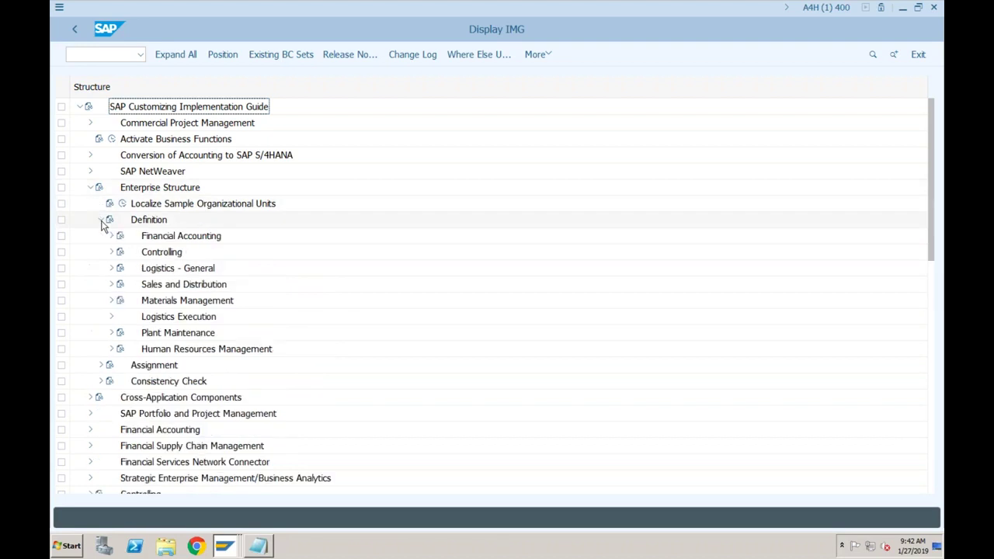
click(111, 236)
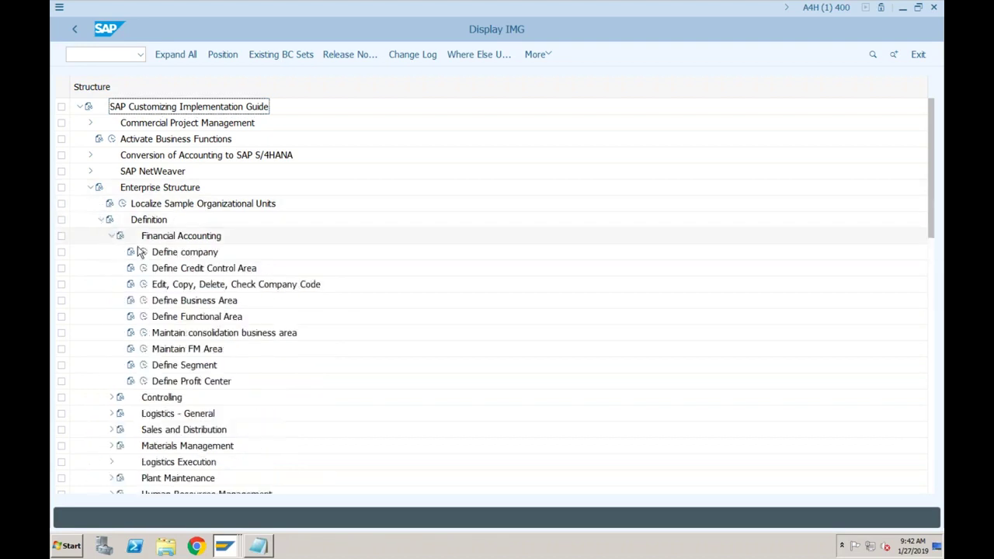
click(177, 366)
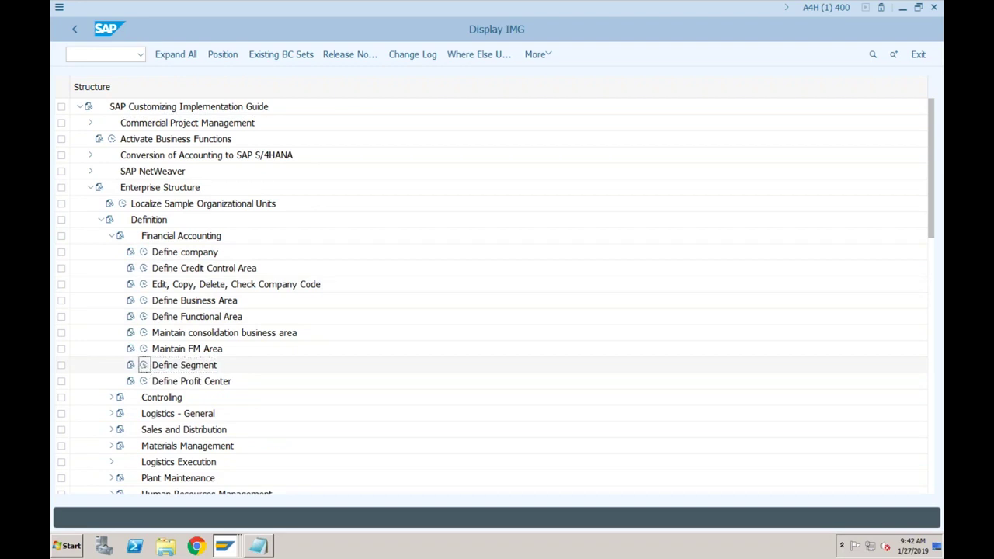
click(143, 366)
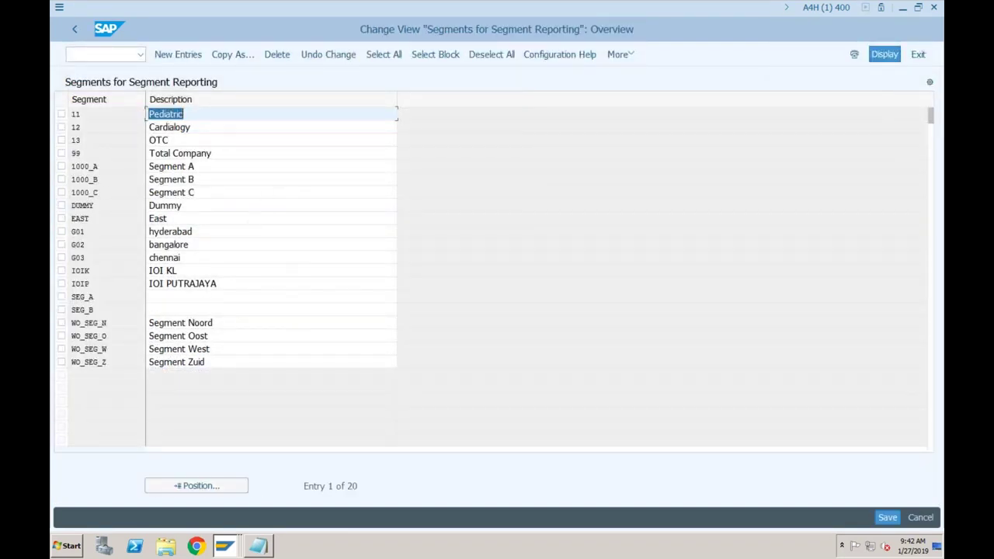
Create a new segment entry FERT with the description "Ferilizers".
click(177, 54)
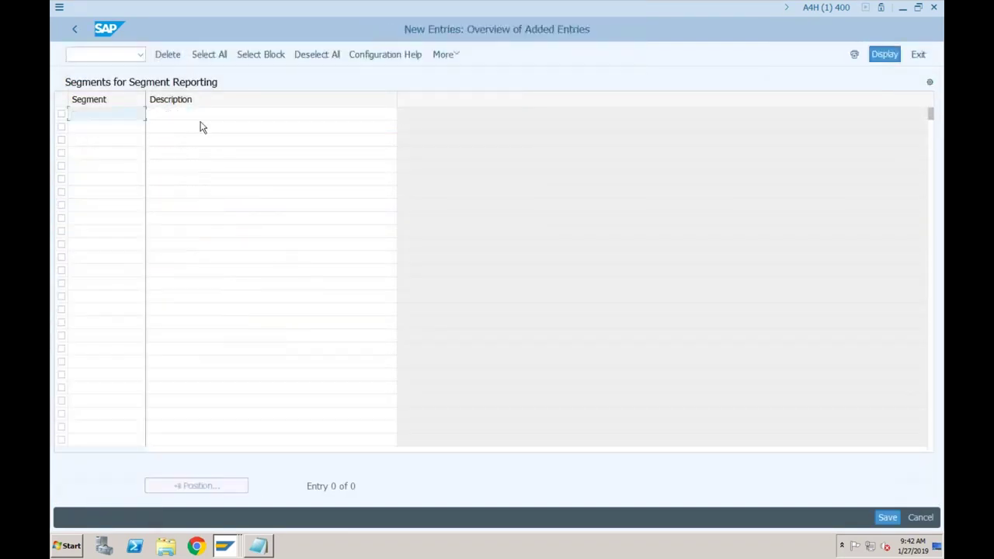
text(FERT)
key(Tab)
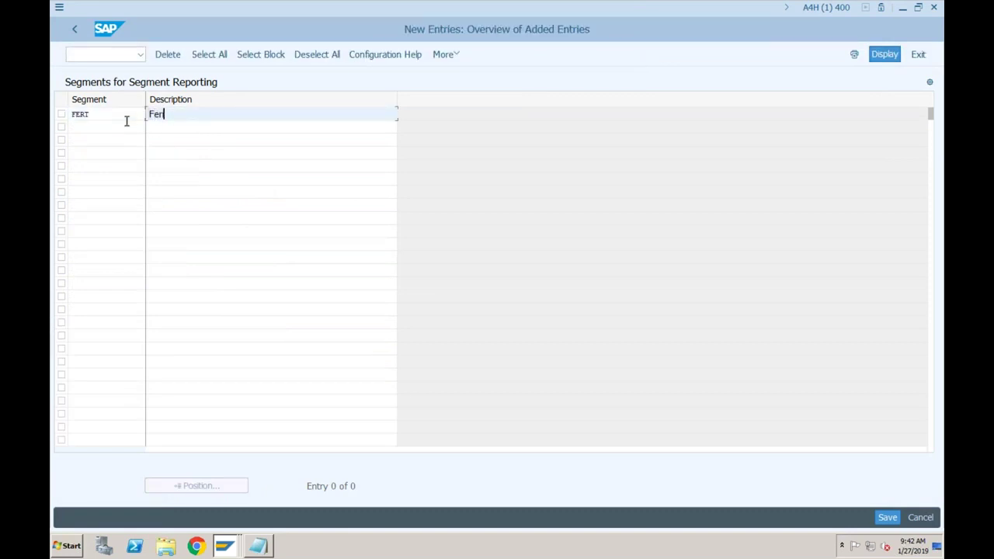
text(Fertilizers)
Add segment INS with the description "Insecticides" on the second row.
click(100, 125)
text(IN)
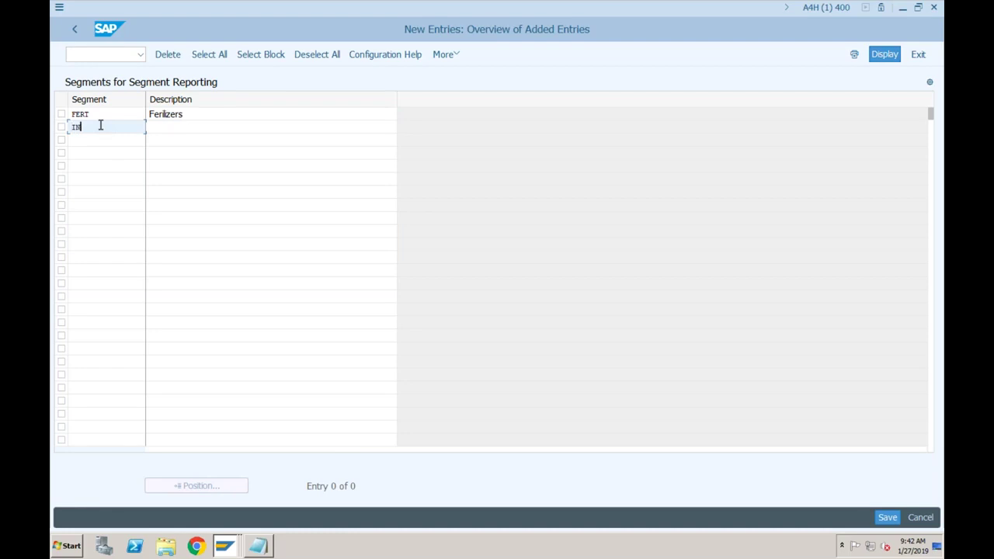
text(S)
key(Tab)
text(In)
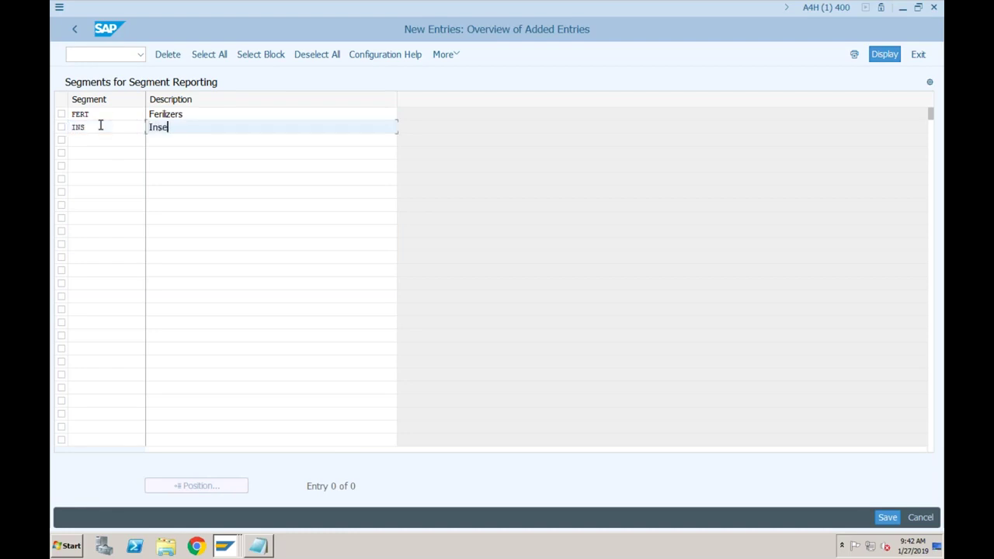
key(Tab)
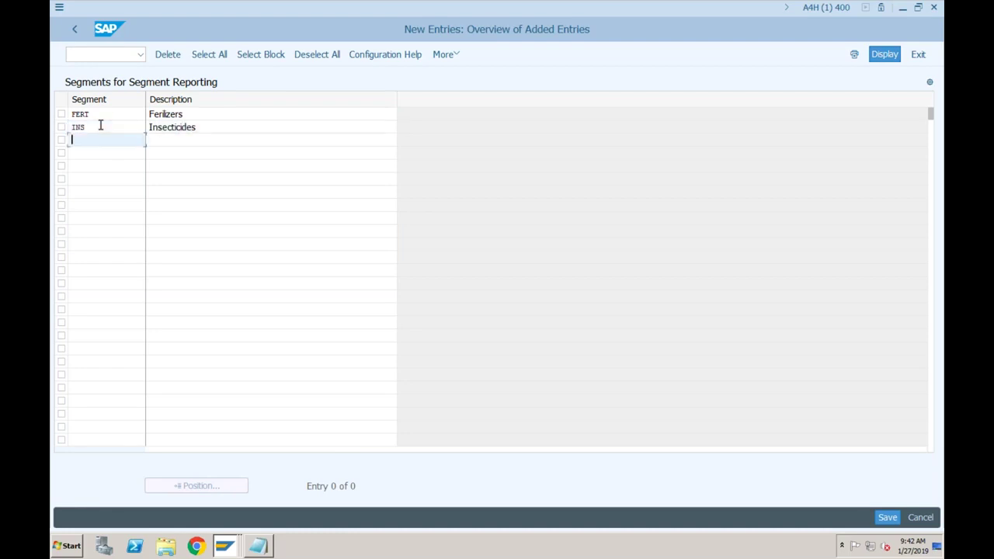
Add segment PEST with the description "Pesticides" on the third row and save the new segments under the proposed customizing request.
text(PEST)
key(Tab)
text(Pesticides)
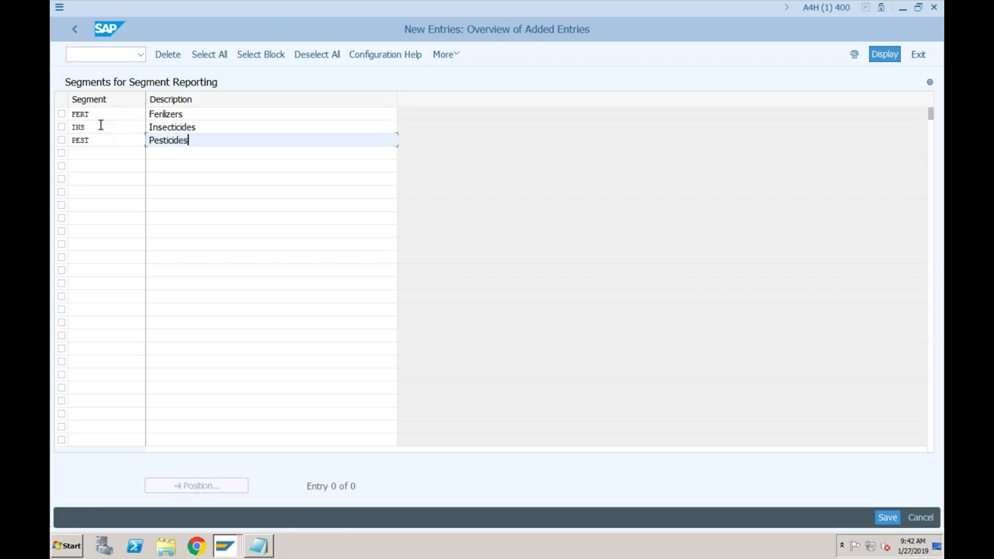
click(890, 518)
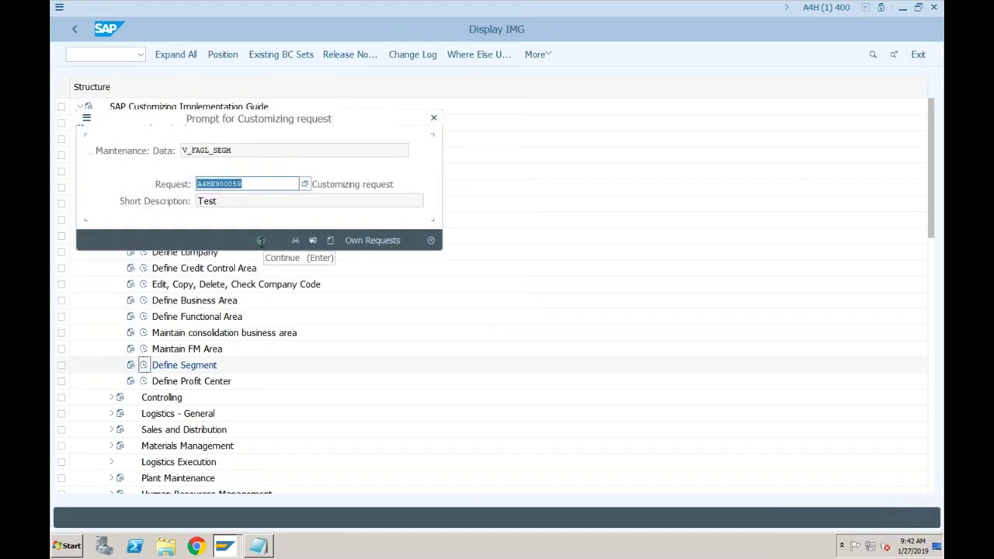
click(261, 238)
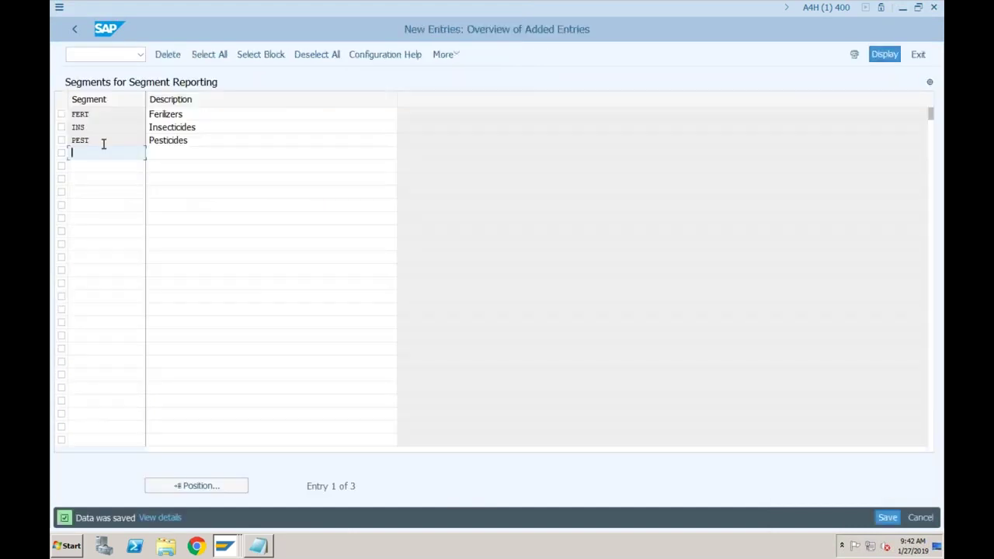
Return to the Create Profit Center session and assign segment PEST to profit center PEST1.
click(227, 546)
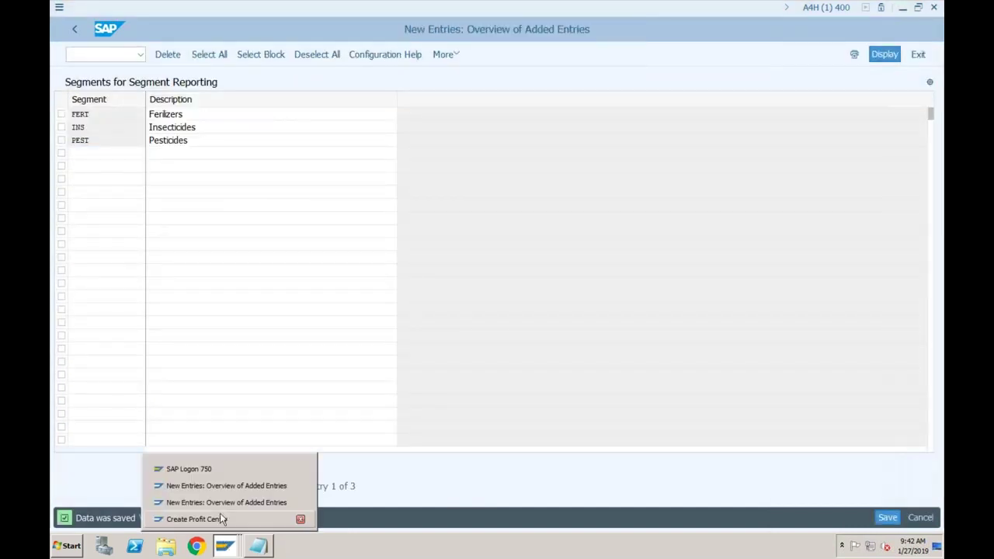
click(193, 519)
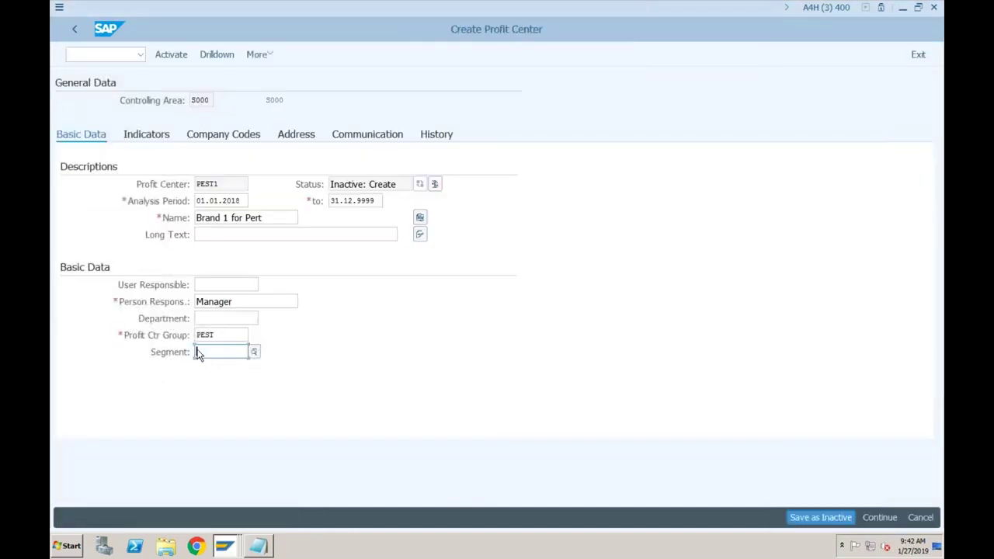
click(219, 184)
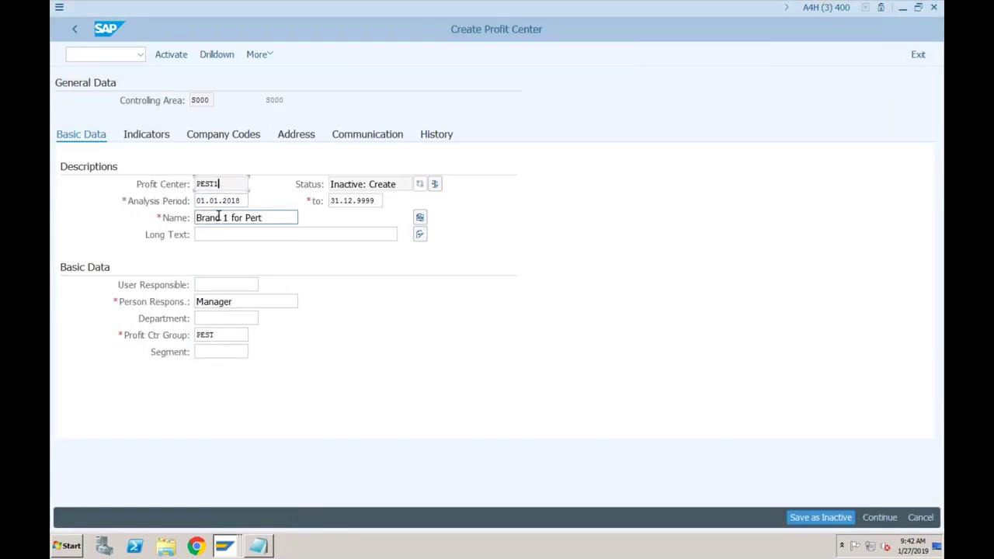
click(199, 351)
click(253, 352)
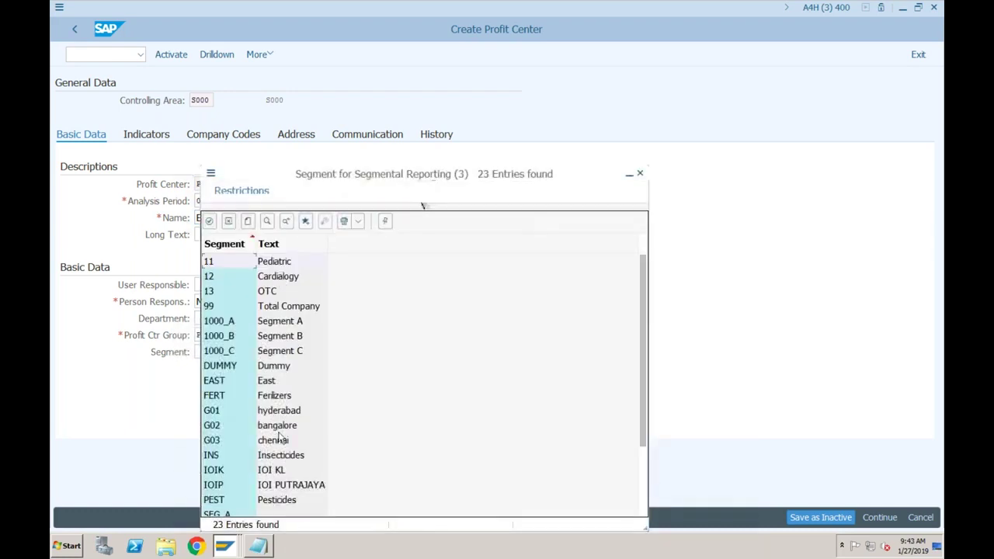
click(272, 500)
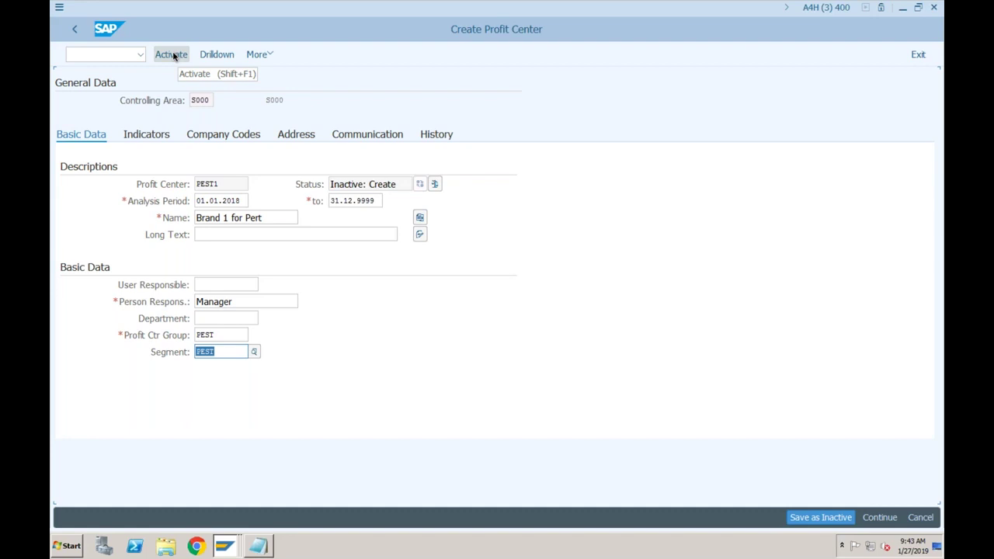
Remove the assignment of company codes S002 and S003 from profit center PEST1, keeping only S001 assigned.
click(144, 136)
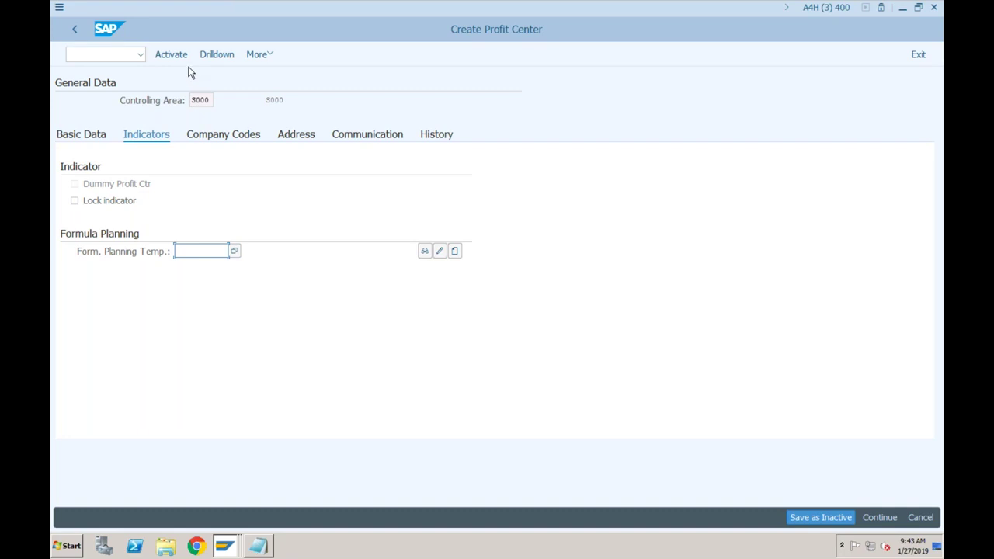
mouse_move(433, 5)
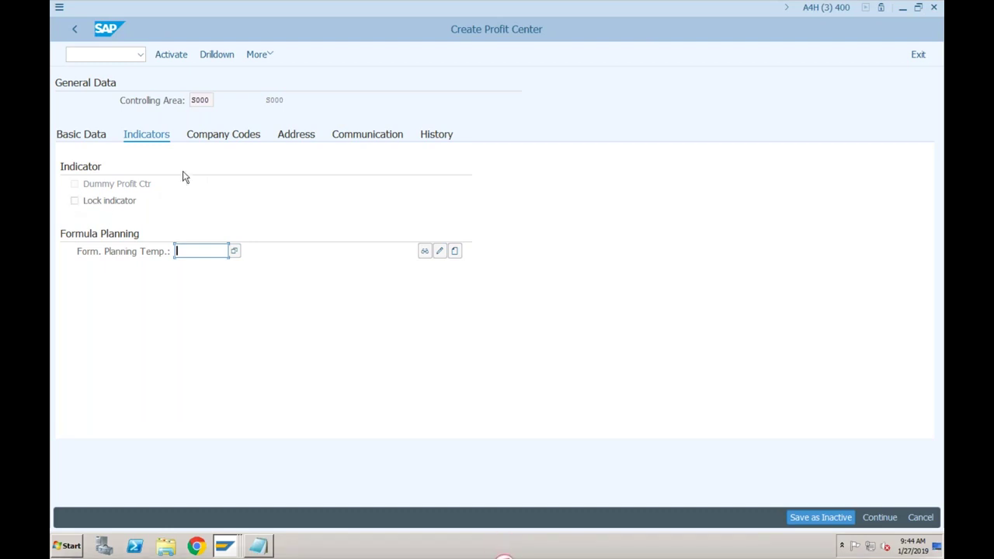
click(219, 135)
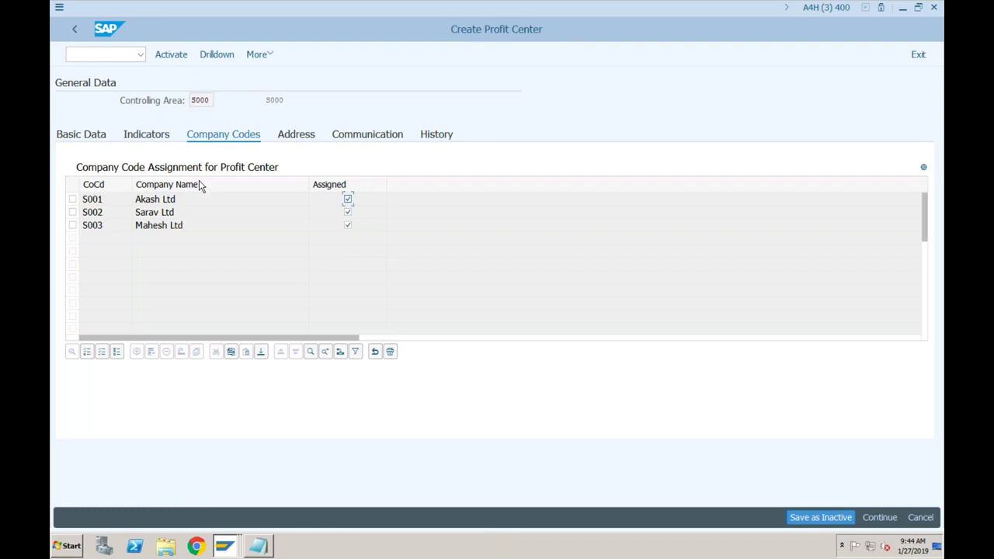
click(193, 100)
drag(193, 100, 211, 100)
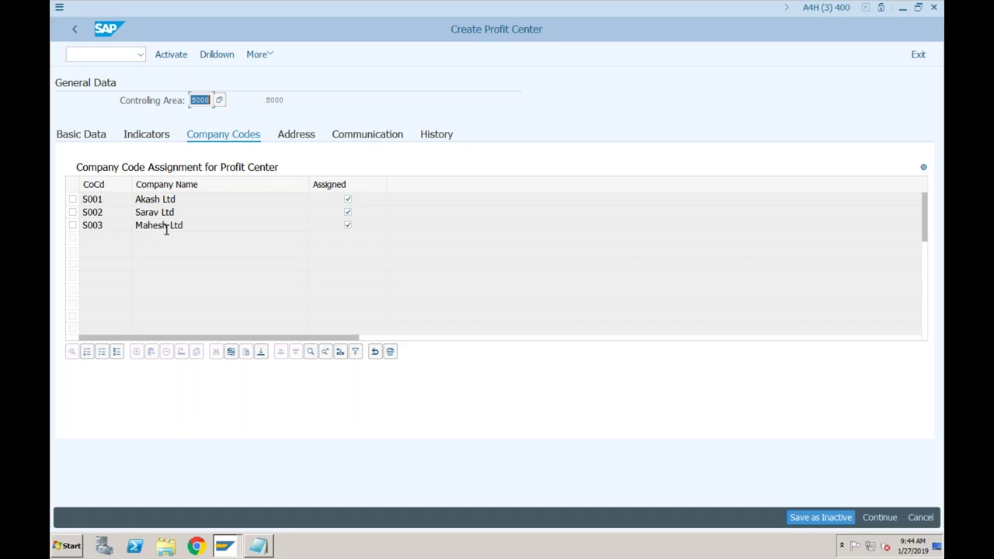
click(348, 212)
click(349, 226)
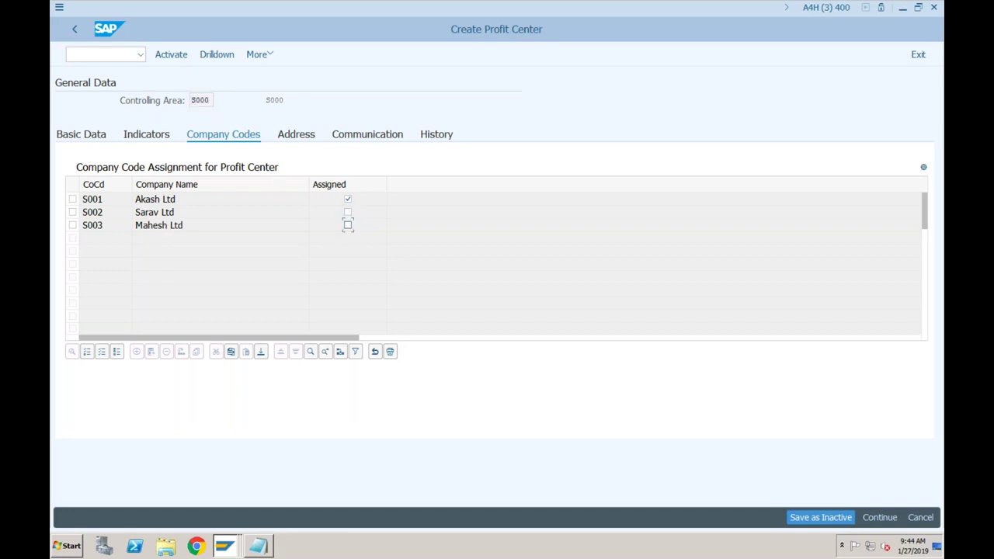
click(176, 199)
double_click(96, 199)
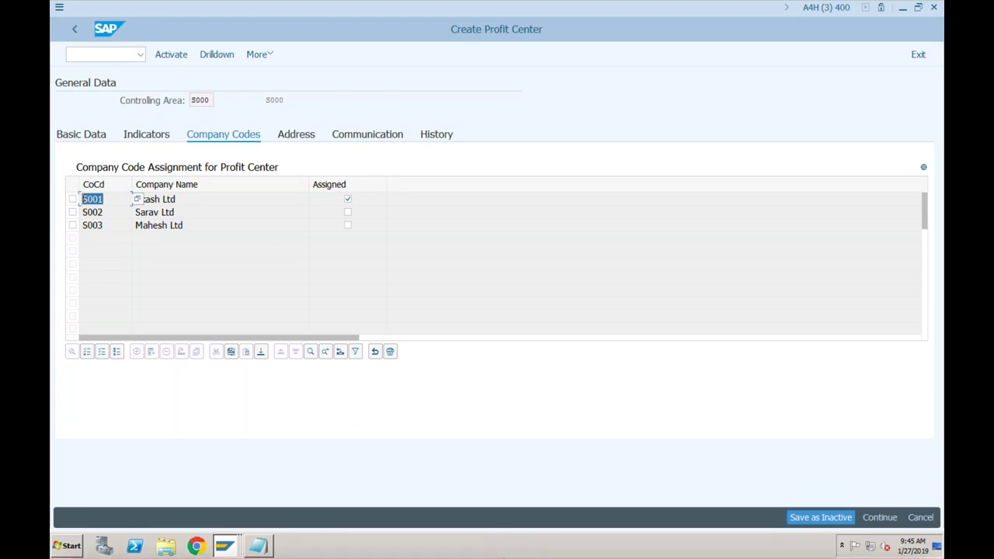
key(Down)
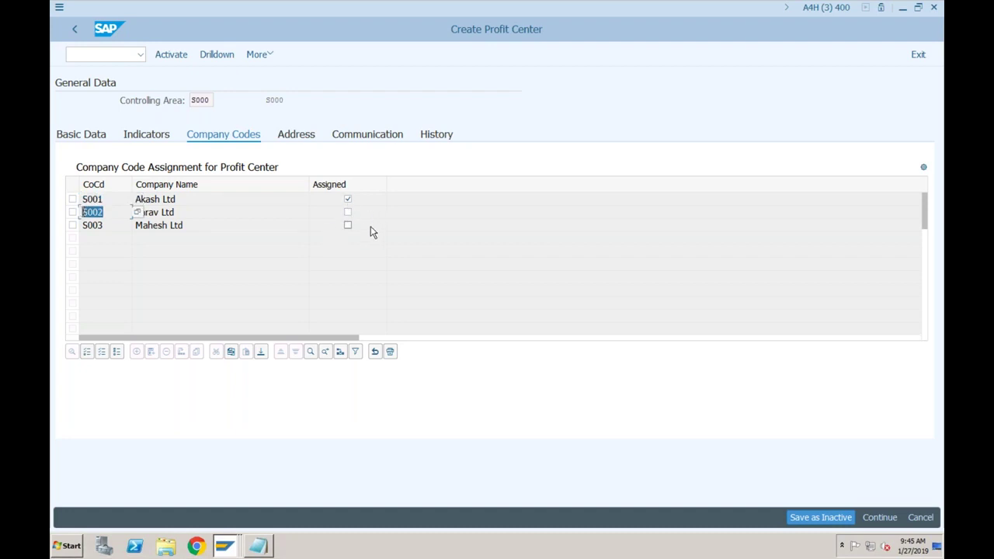
Check the address, communication and history data of profit center PEST1 and activate it.
click(301, 140)
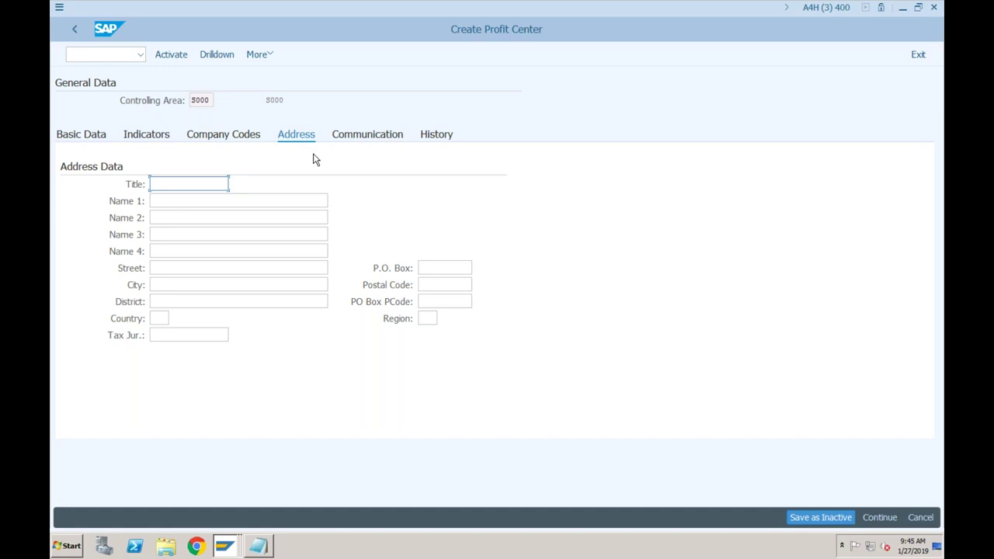
click(385, 135)
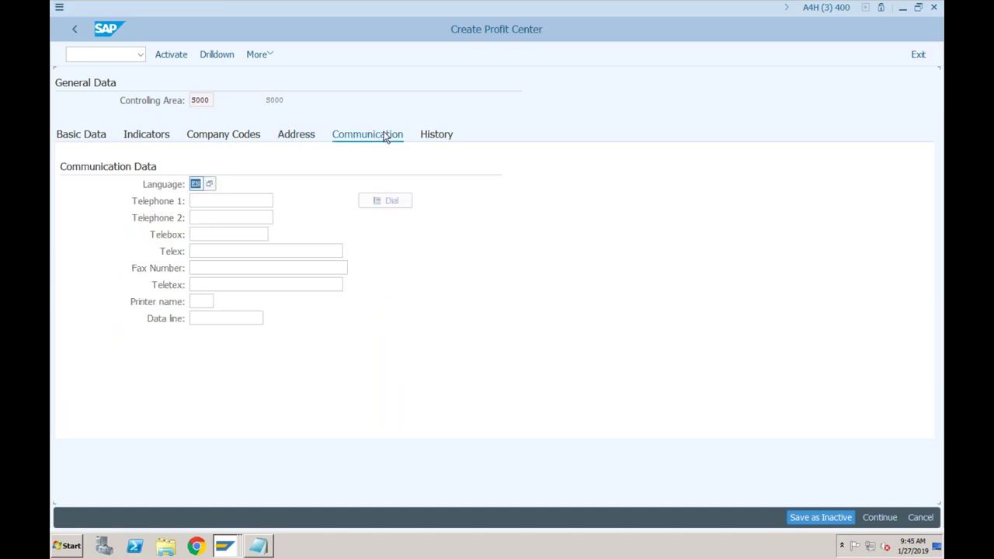
click(241, 199)
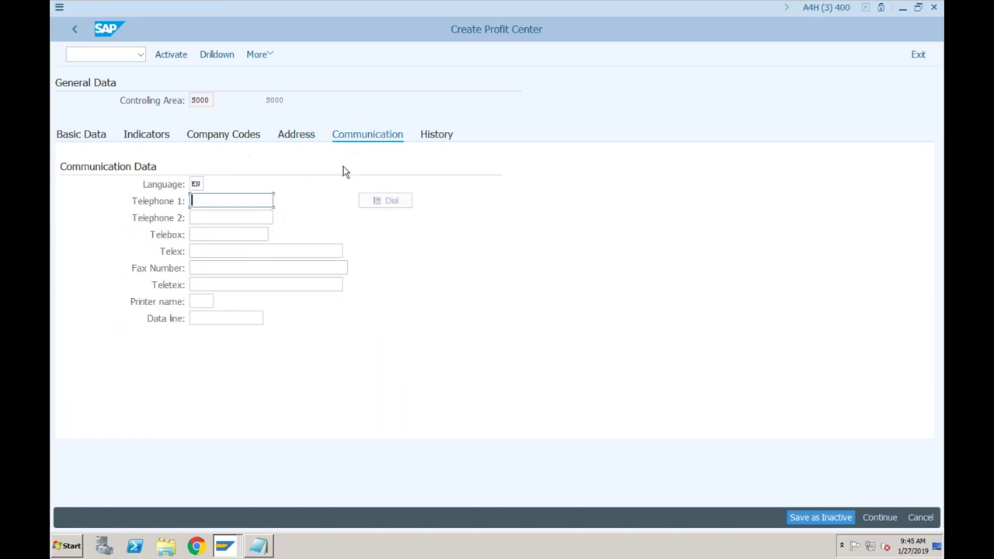
click(439, 135)
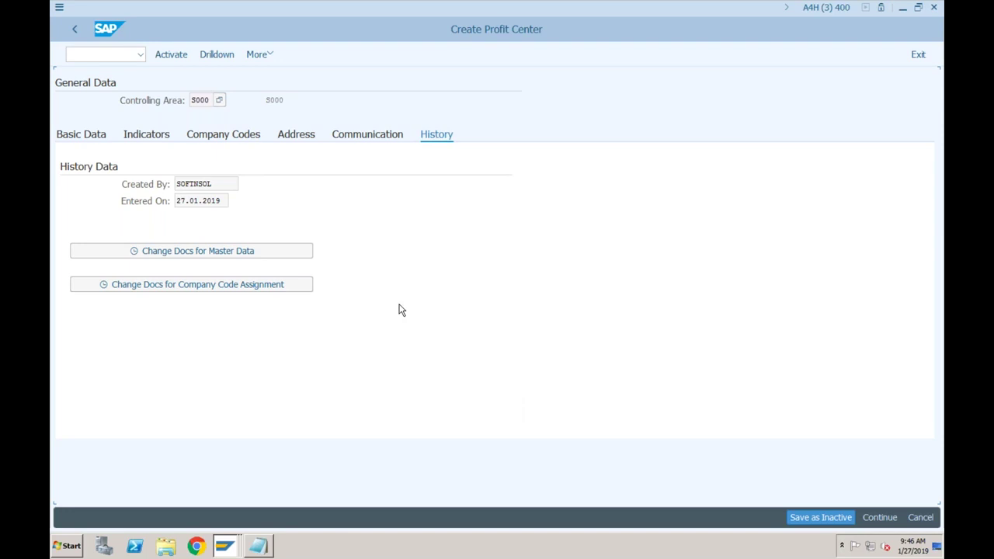
click(144, 136)
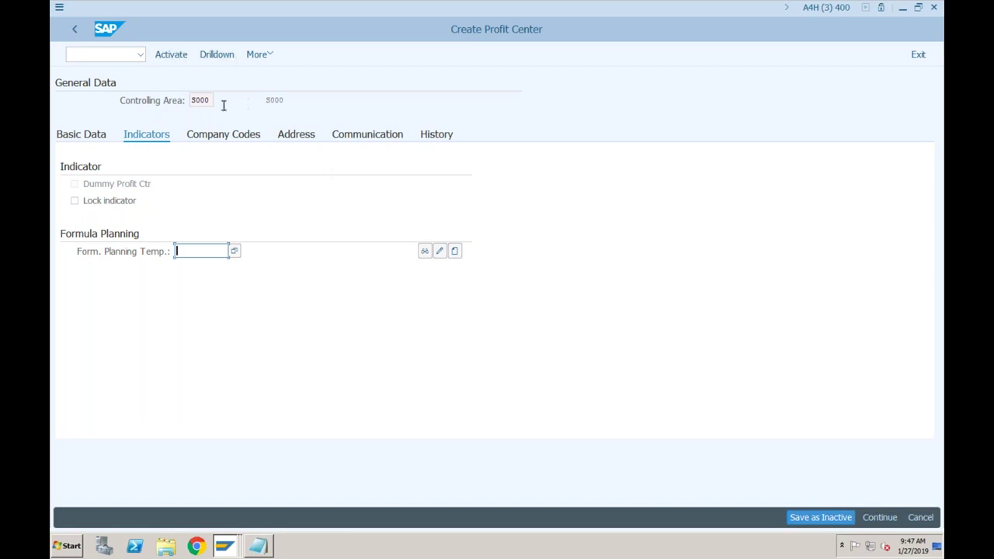
click(171, 54)
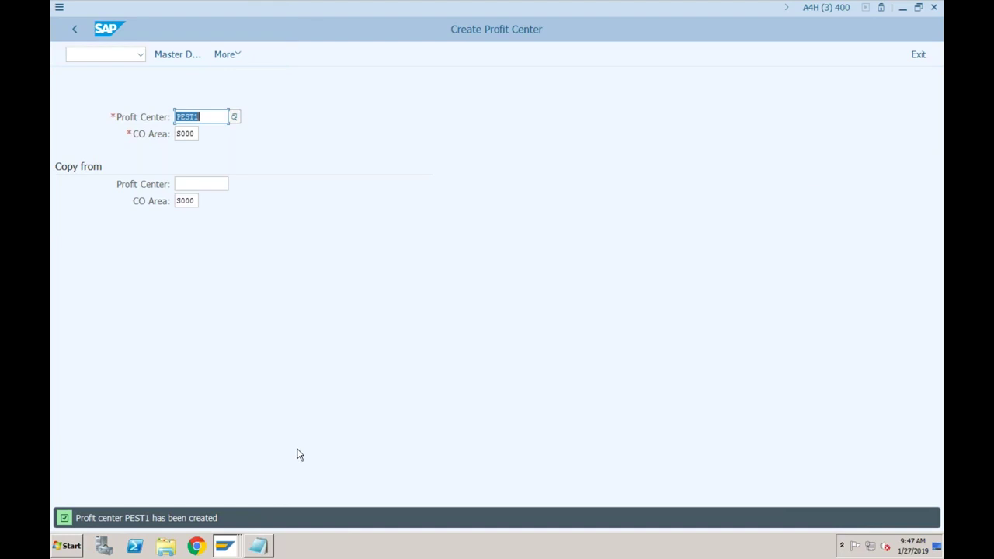
Run transaction ks02 and open cost center S001BANADM in controlling area S000 for changing.
click(224, 547)
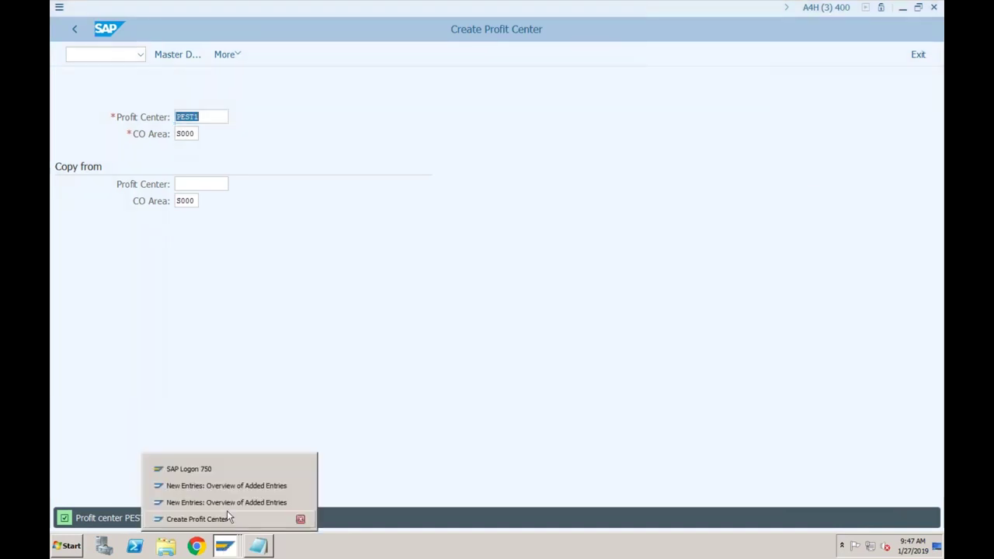
click(109, 57)
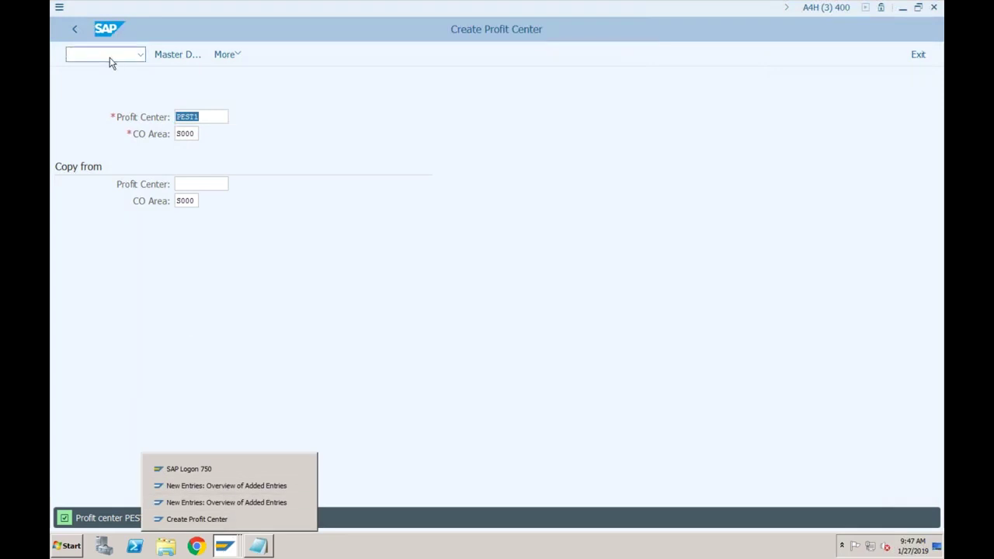
text(/n)
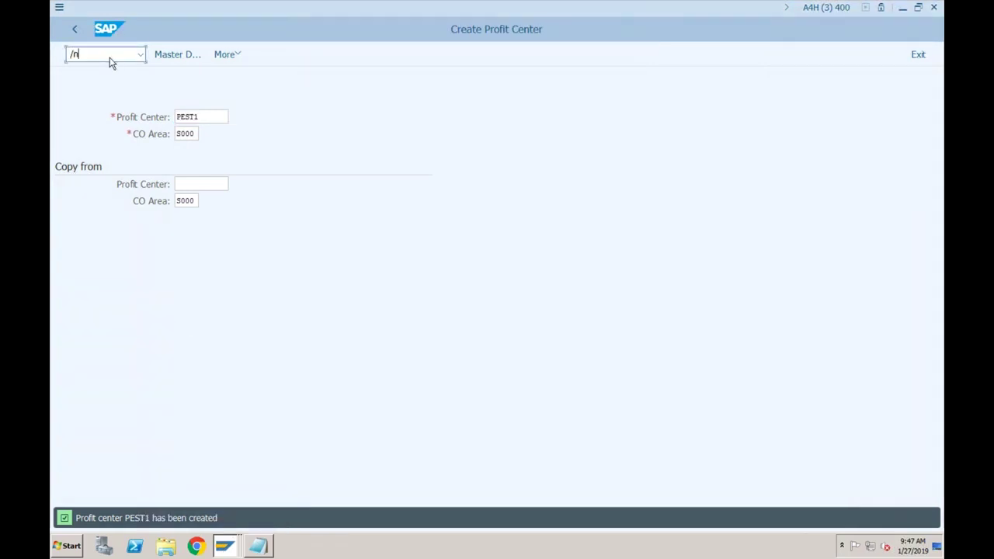
text(ks02)
key(Return)
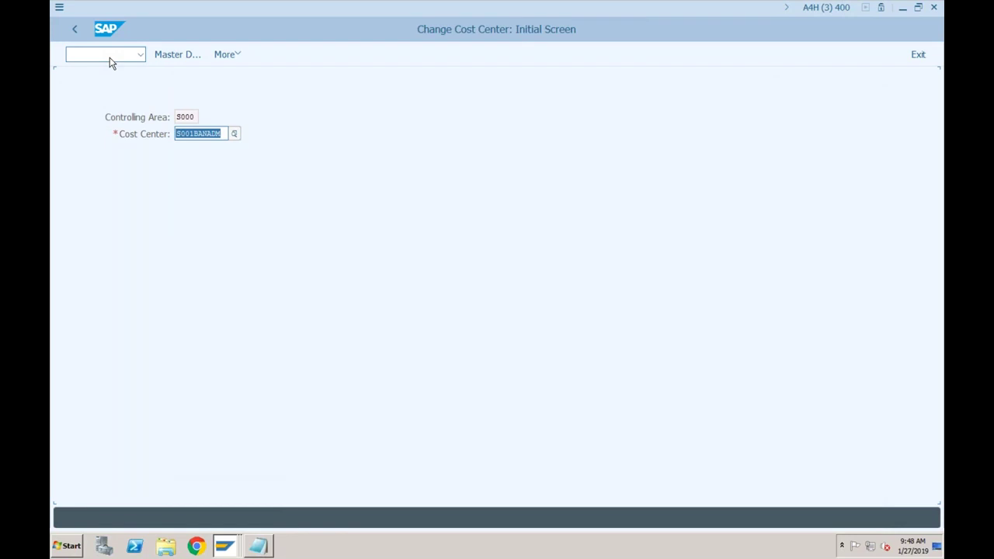
key(Return)
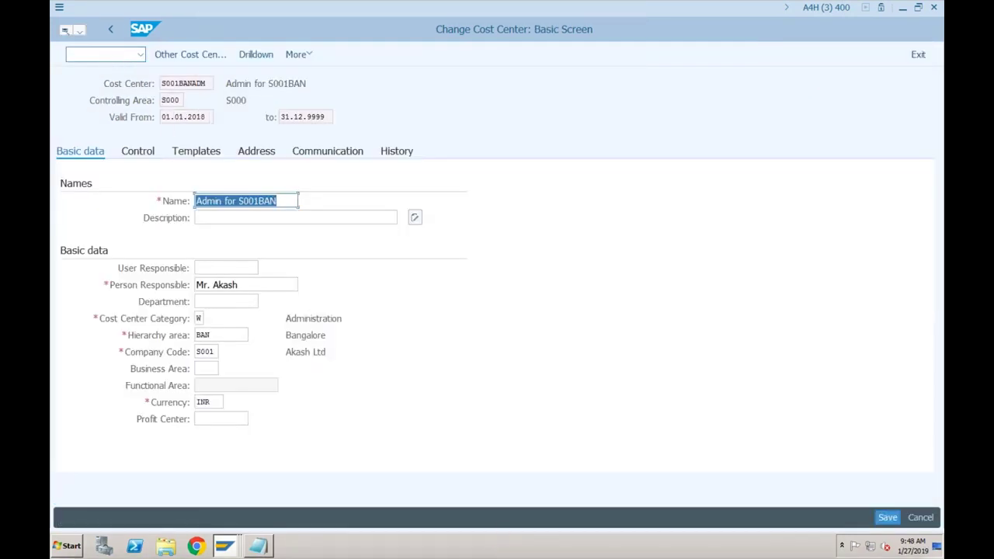
Examine the cost center's profit center field and the company code and location parts of its name.
click(217, 420)
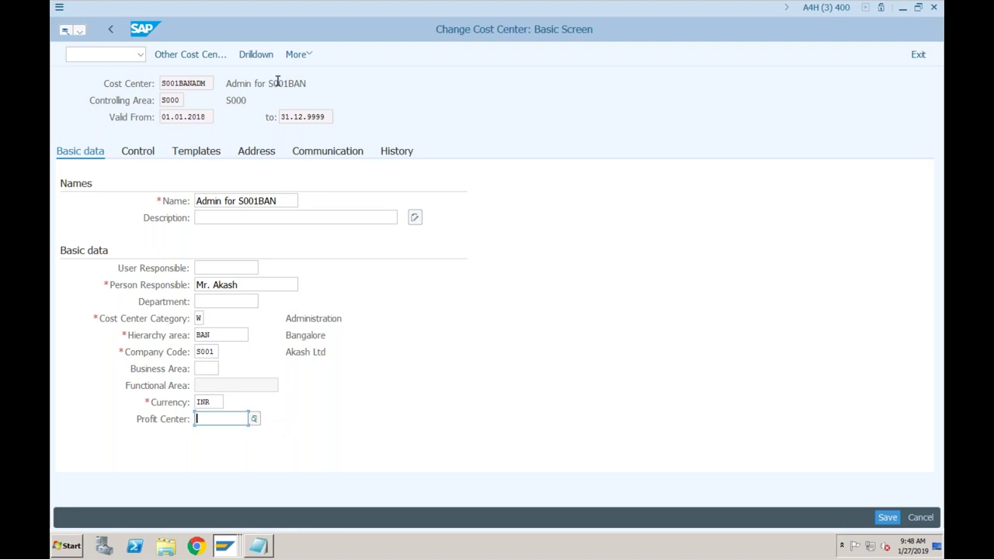
drag(268, 83, 288, 83)
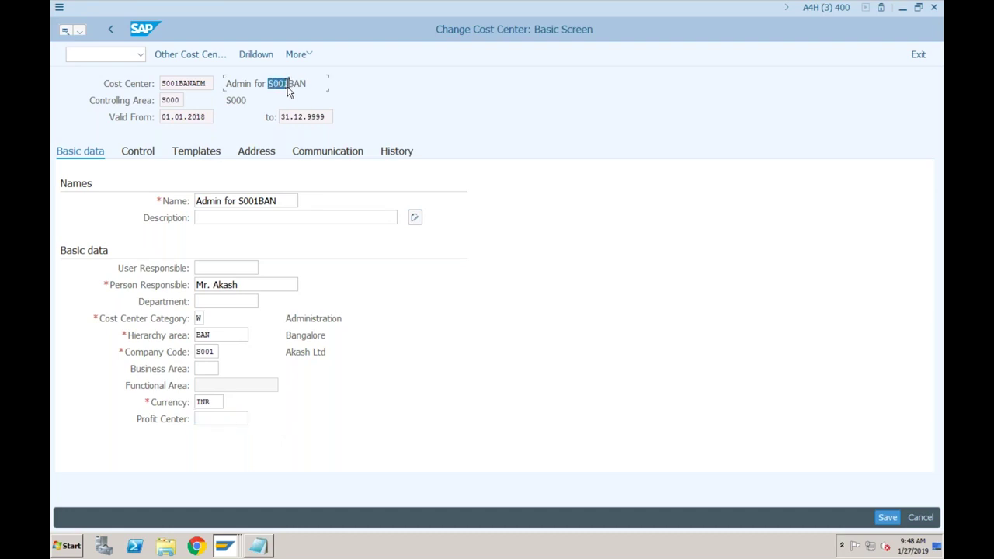
drag(288, 83, 308, 83)
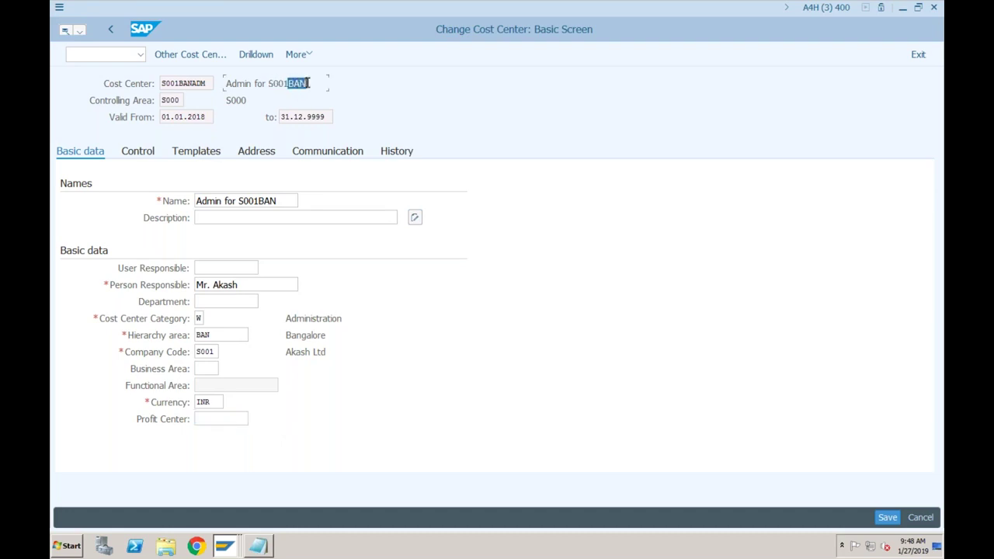
click(206, 85)
drag(288, 83, 311, 83)
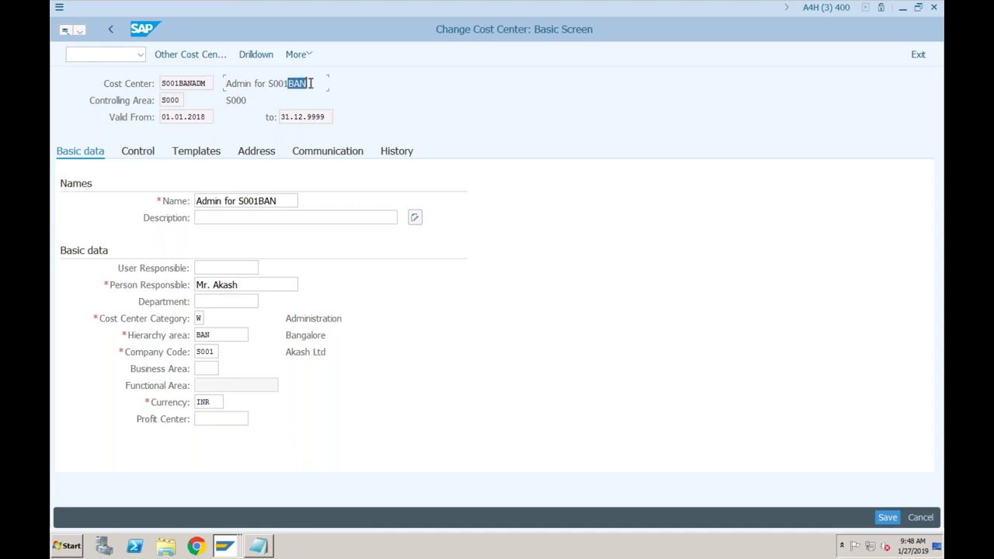
click(213, 88)
In the session with the constant's profit center assignments, run transaction ke51 and start creating profit center S001CMN in controlling area S000.
click(223, 548)
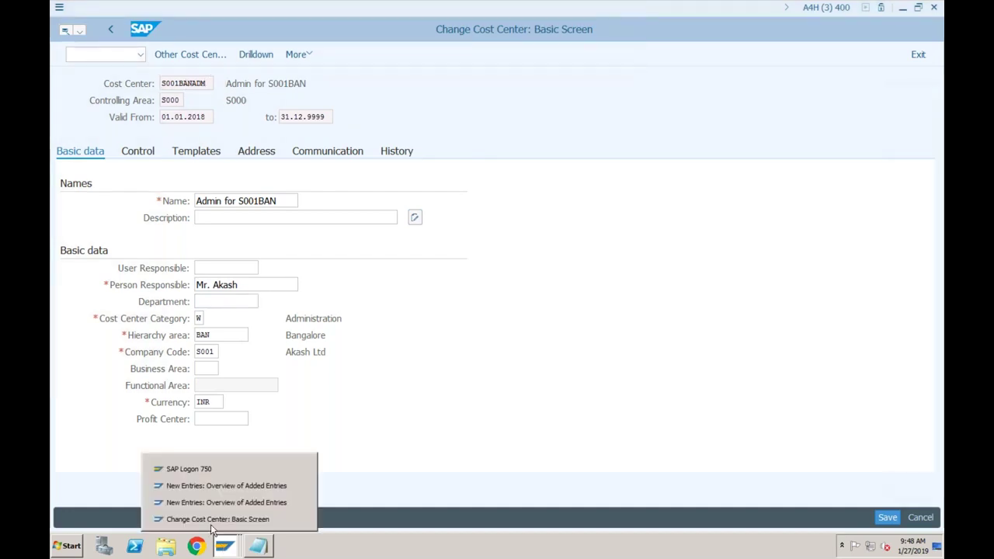
click(215, 503)
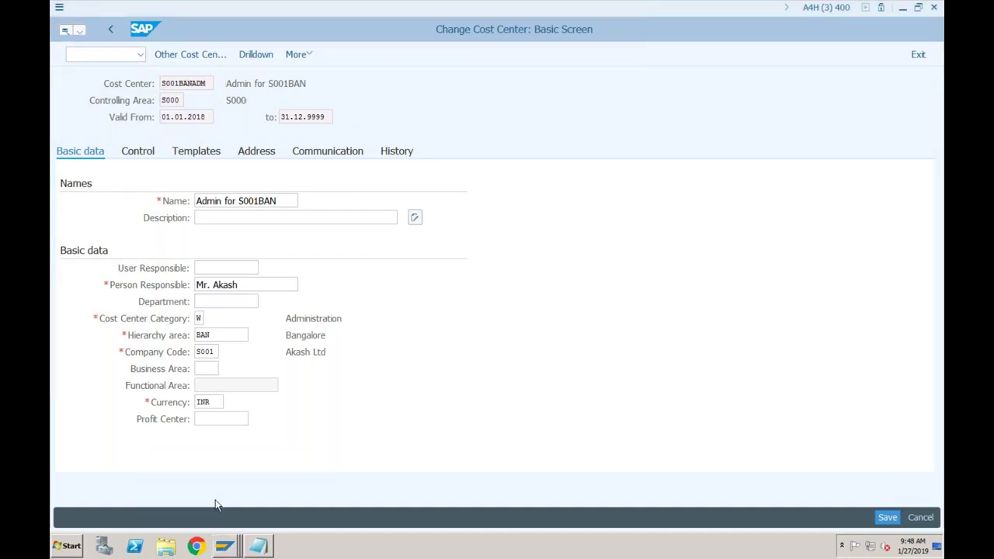
text(/)
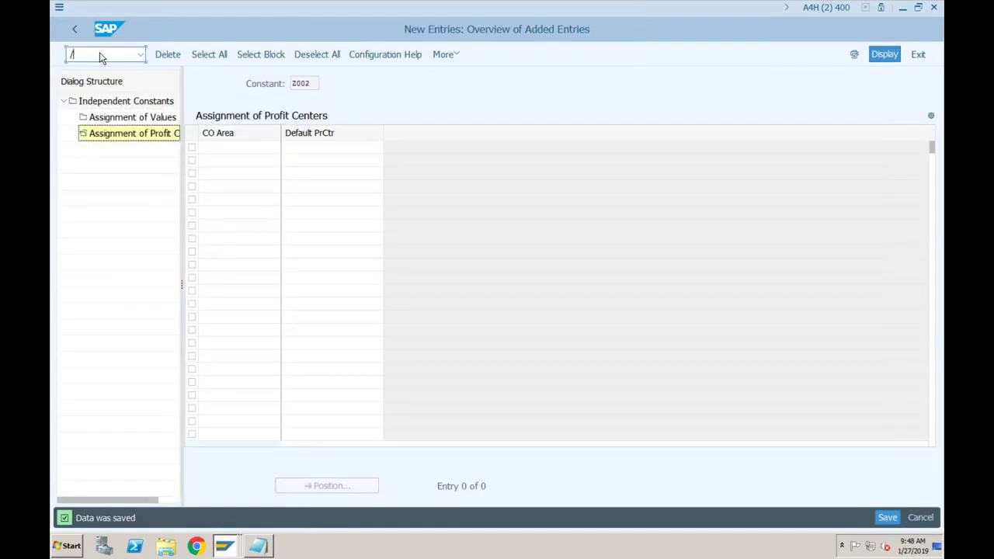
text(nke51)
key(Return)
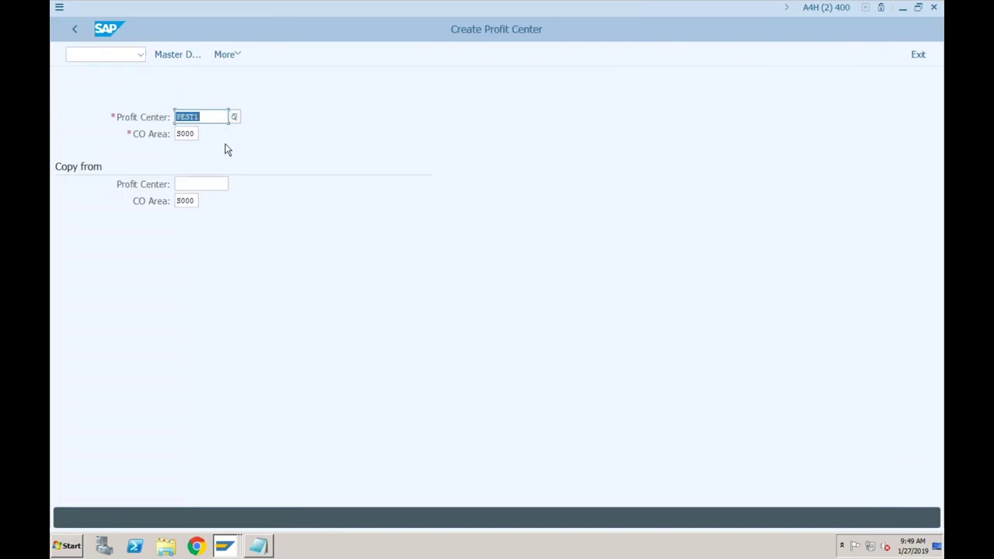
text(s00)
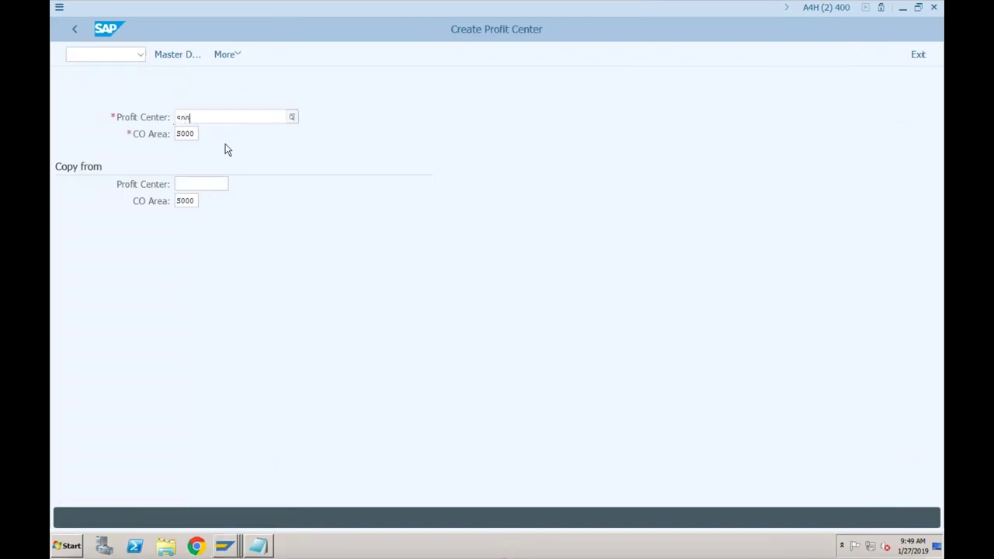
text(1cc1)
key(Tab)
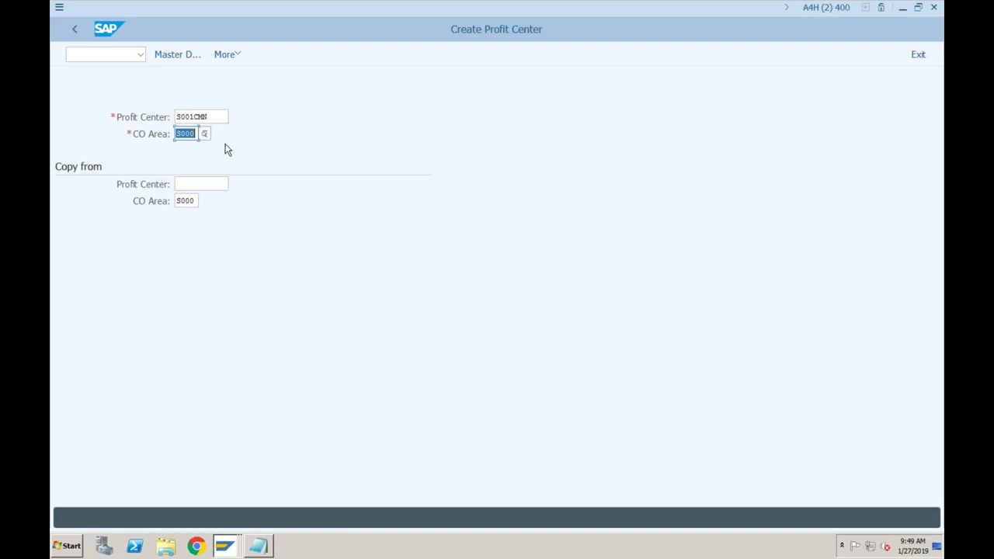
key(Return)
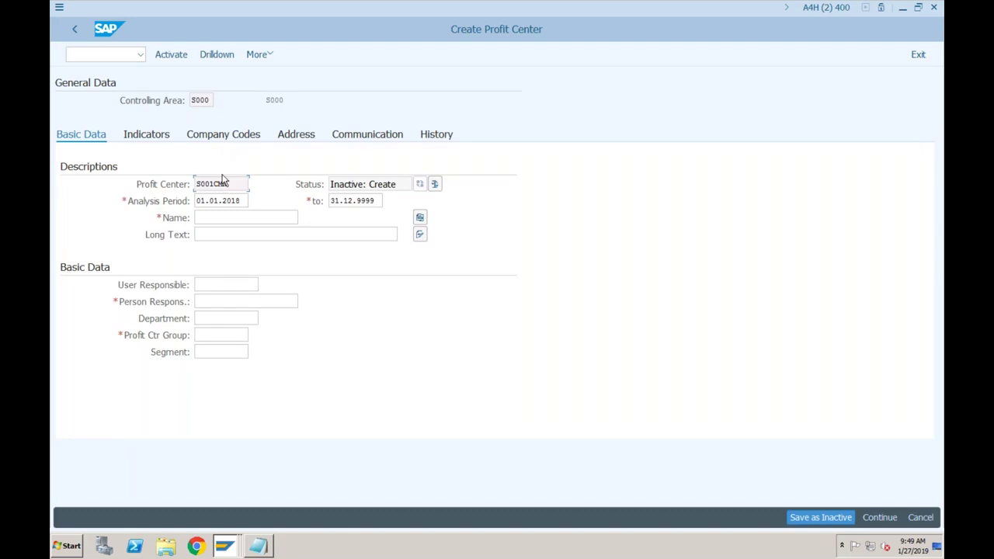
Name the profit center Common for S001, with MANAGER as person responsible and S001 as profit center group.
click(218, 219)
text(Comm)
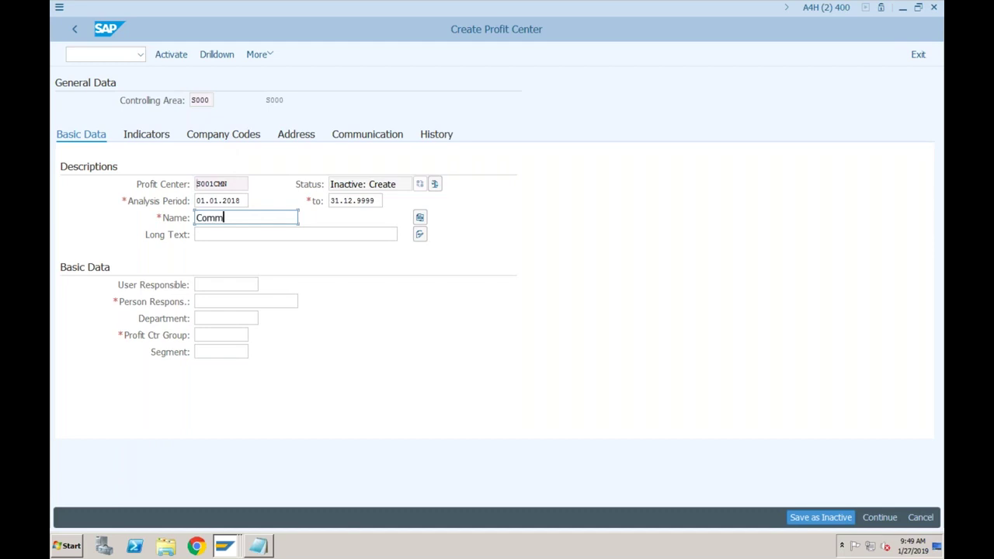
text(on for S)
text(001)
click(210, 302)
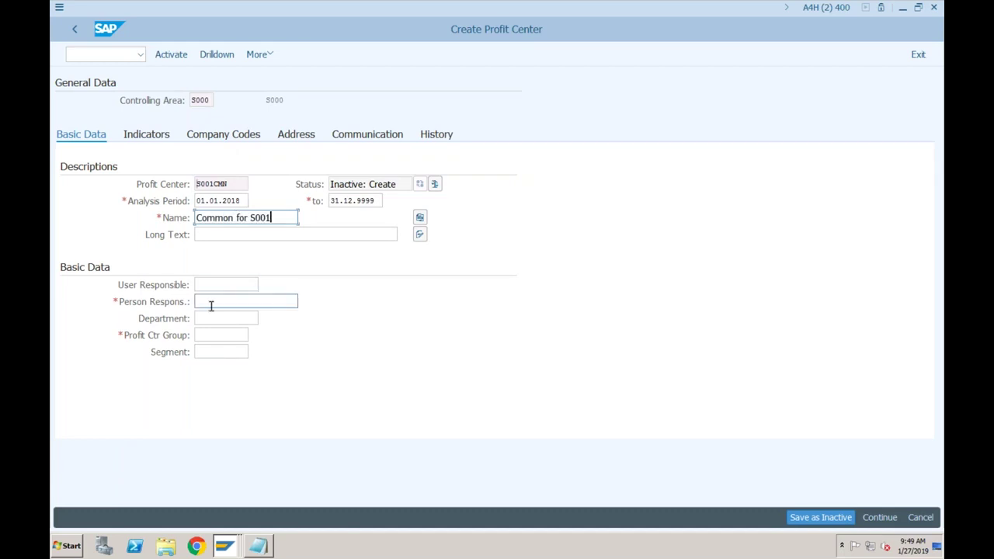
click(213, 319)
click(237, 335)
click(255, 335)
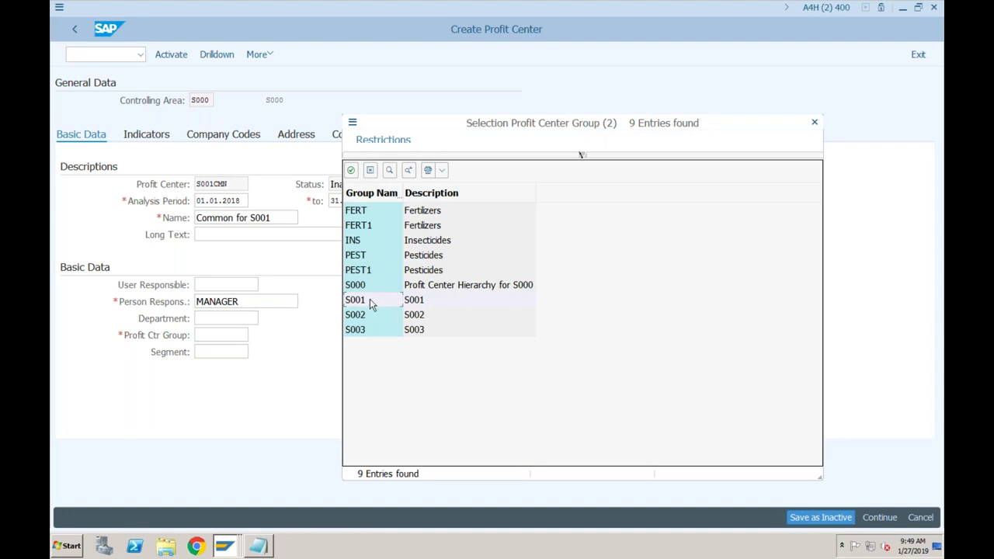
click(370, 304)
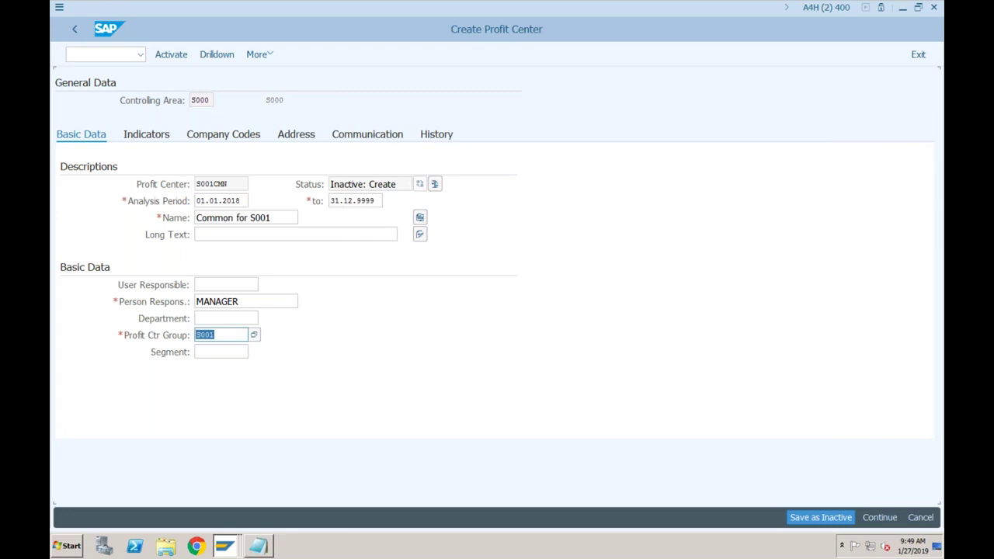
click(216, 351)
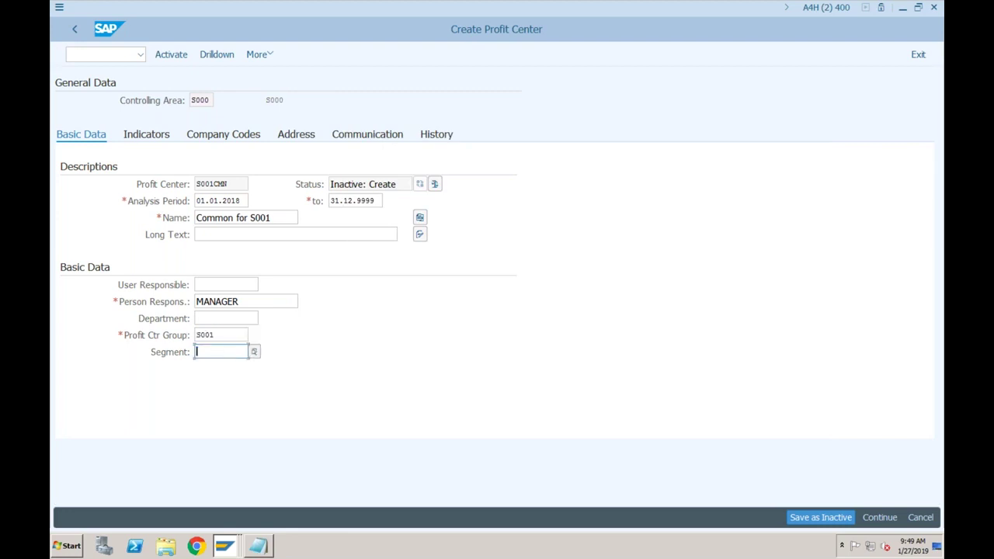
click(254, 352)
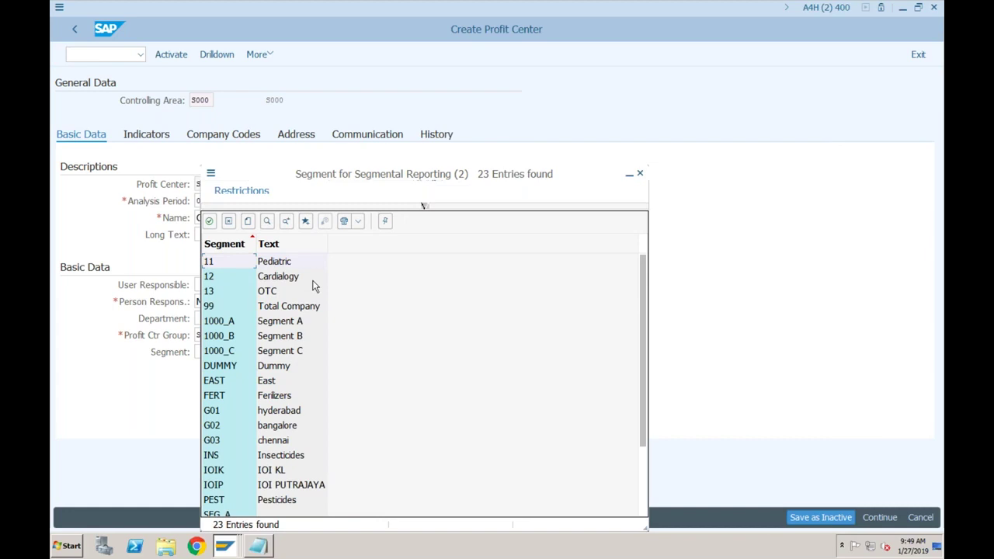
click(116, 55)
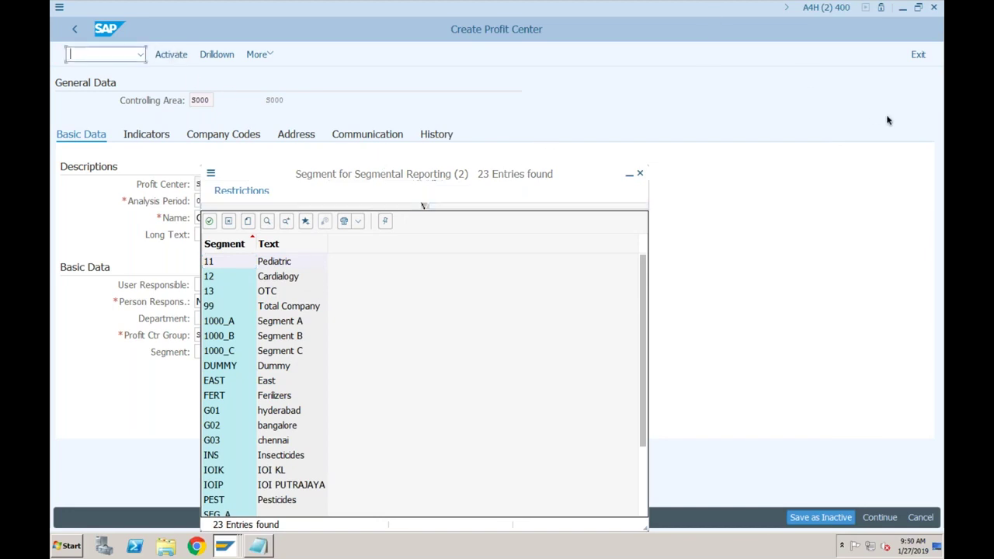
click(640, 173)
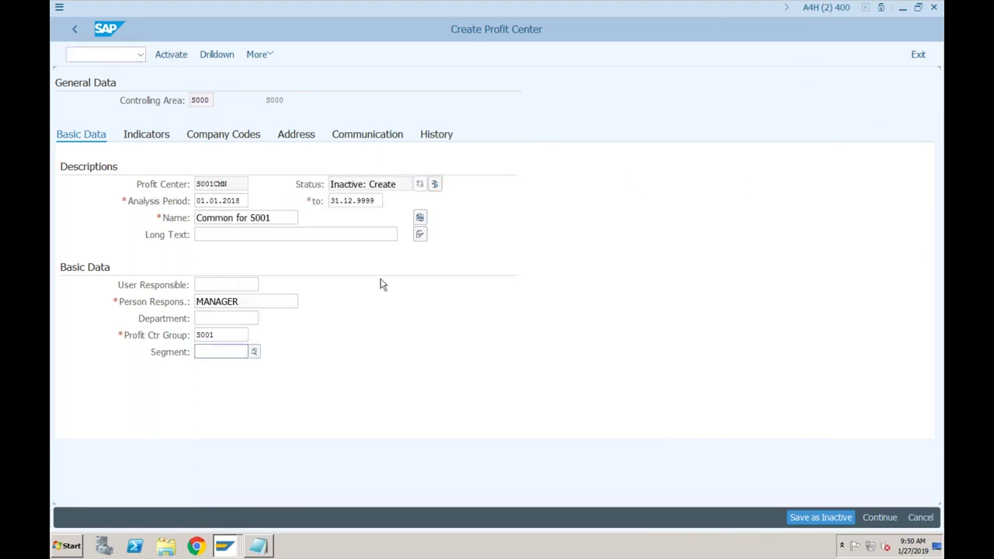
click(210, 353)
Switch to the session defining segments for segment reporting and add new segments S001, S002 and S003.
click(225, 546)
click(225, 485)
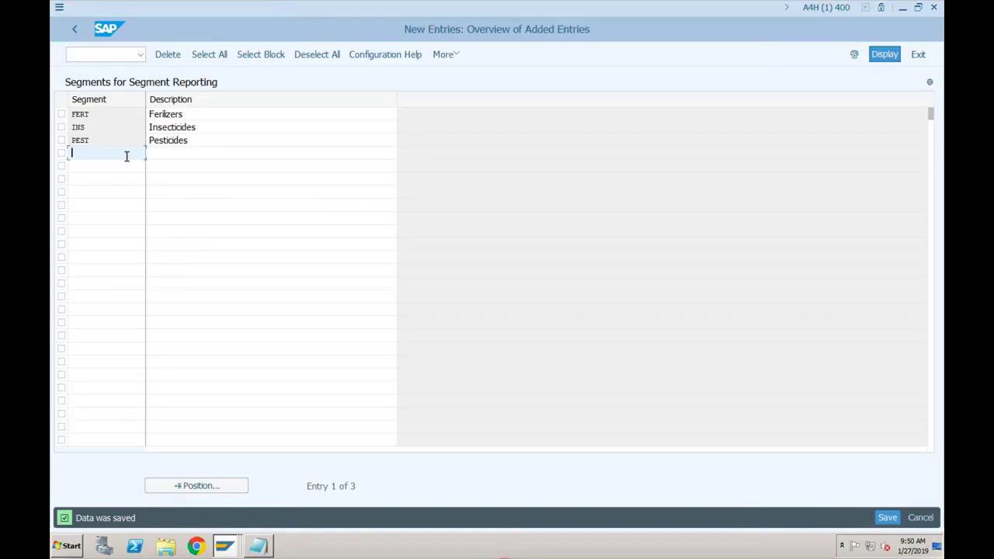
text(Commo)
key(BackSpace)
key(BackSpace)
key(BackSpace)
key(BackSpace)
key(BackSpace)
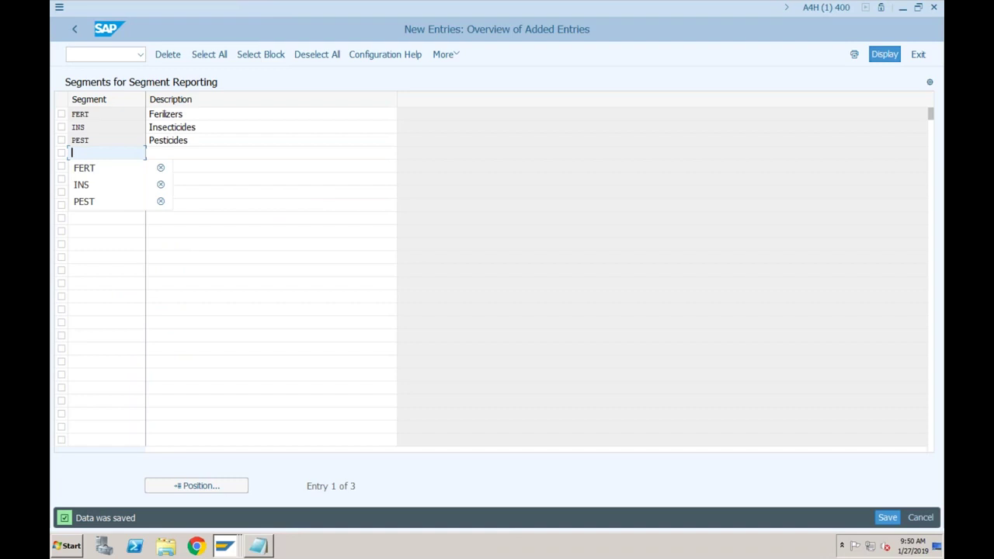
text(S001)
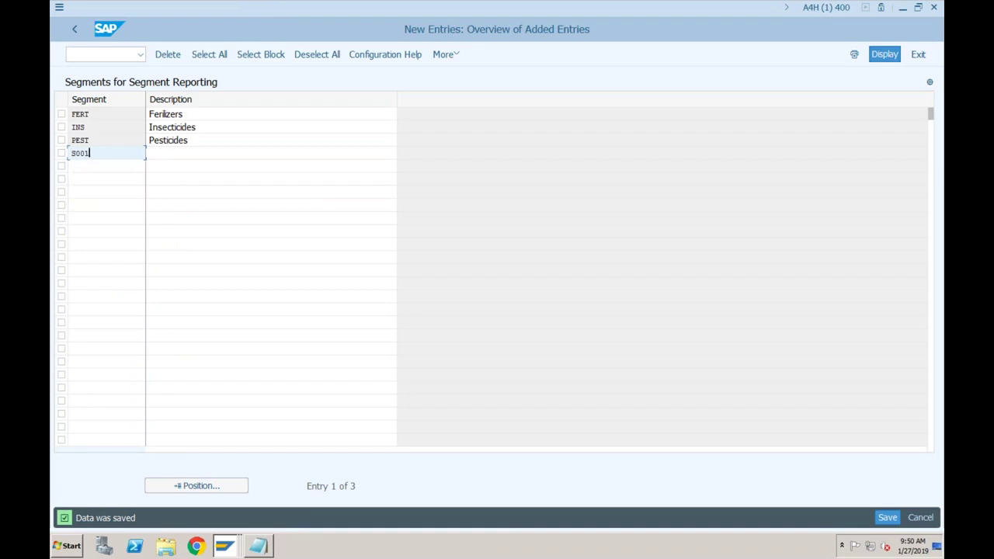
click(101, 167)
text(S002)
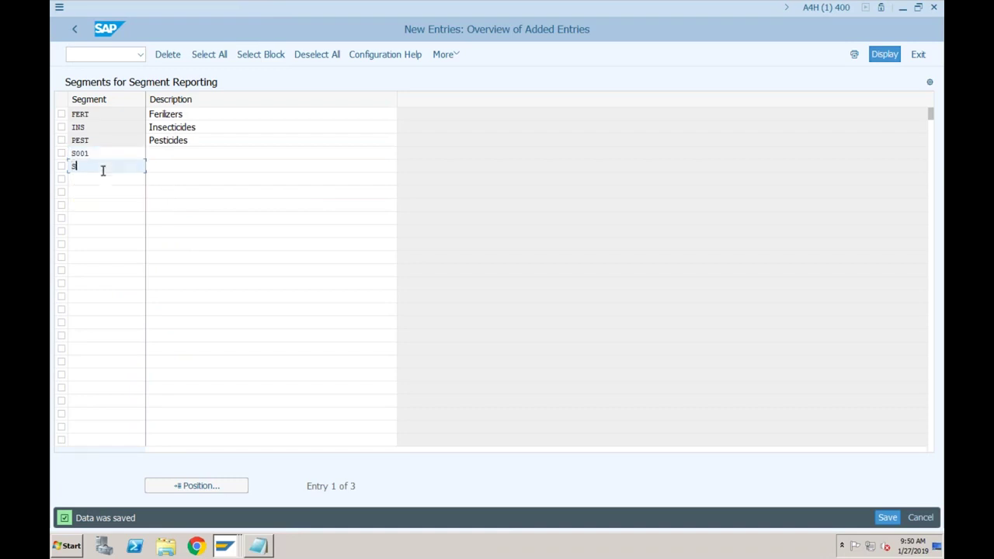
click(101, 182)
text(S003)
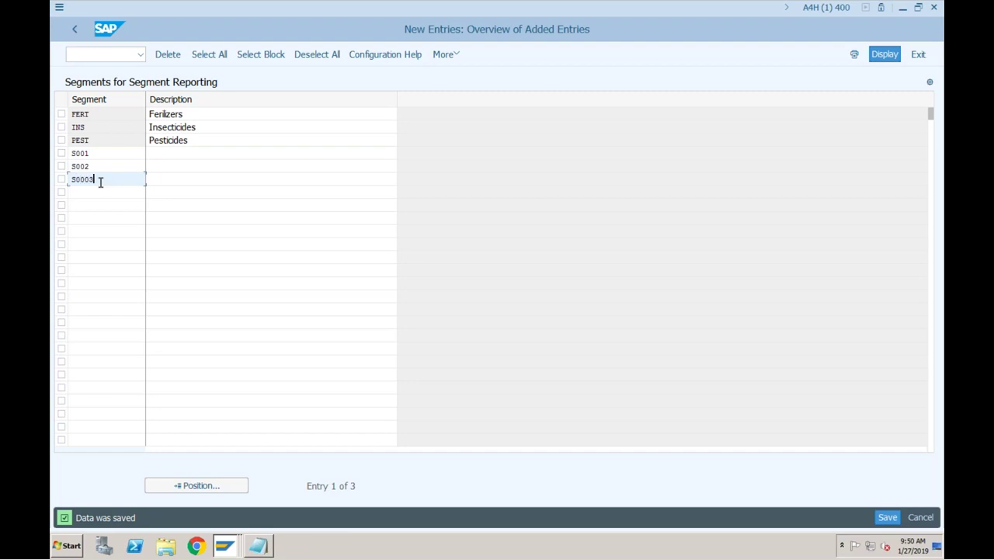
Describe the three new segments as S001, S002 and S003 and save the segment entries.
click(160, 150)
text(Co)
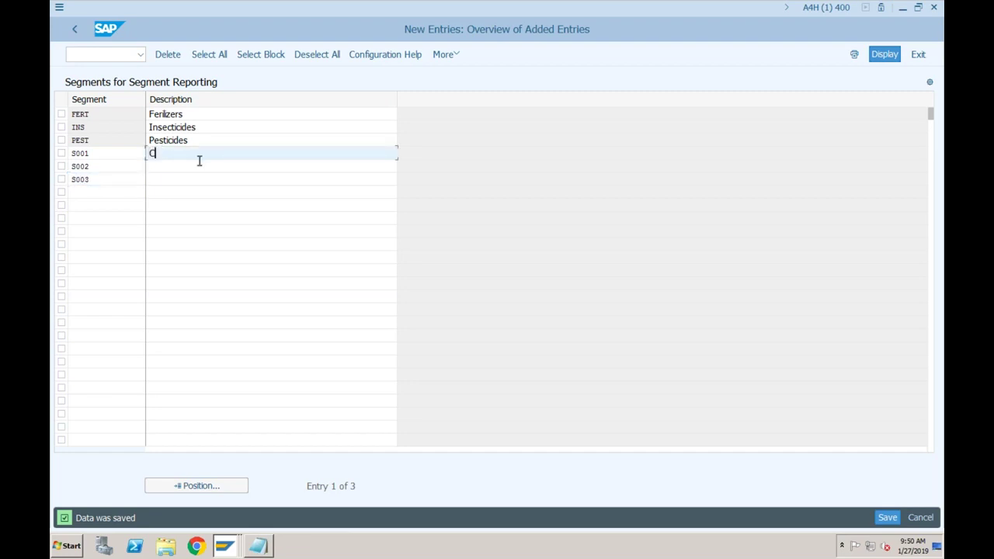
key(BackSpace)
key(BackSpace)
text(S001)
click(156, 166)
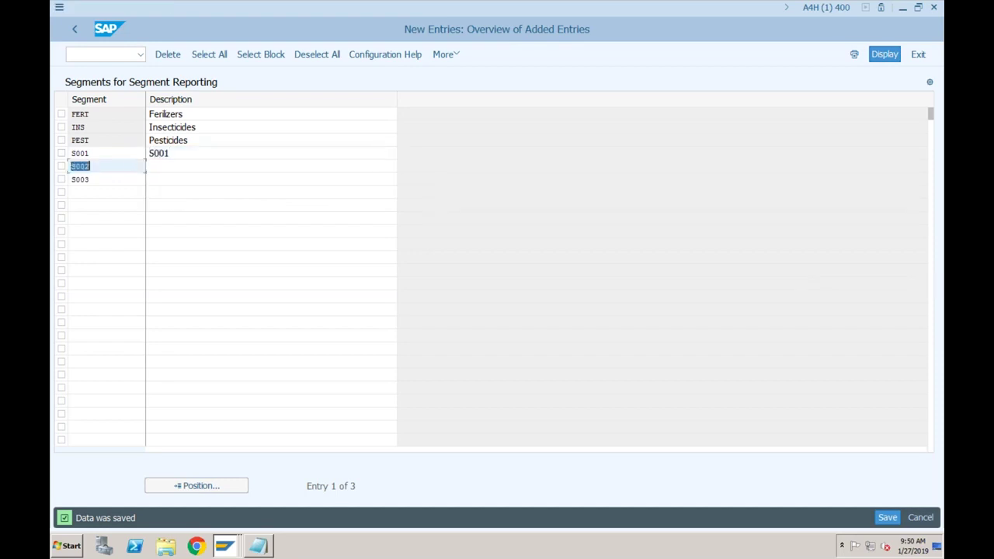
text(S002)
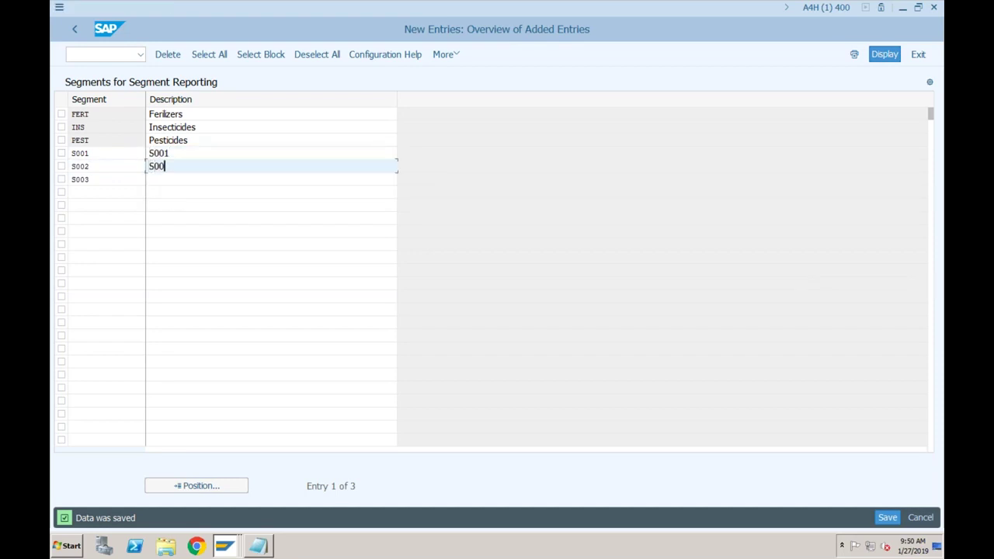
key(Tab)
click(156, 179)
text(S003)
key(Return)
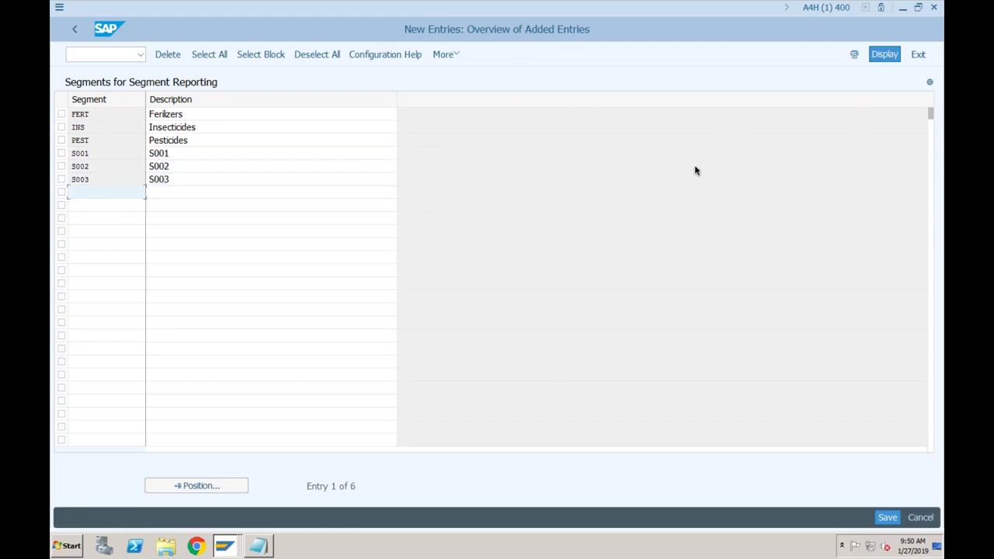
click(888, 517)
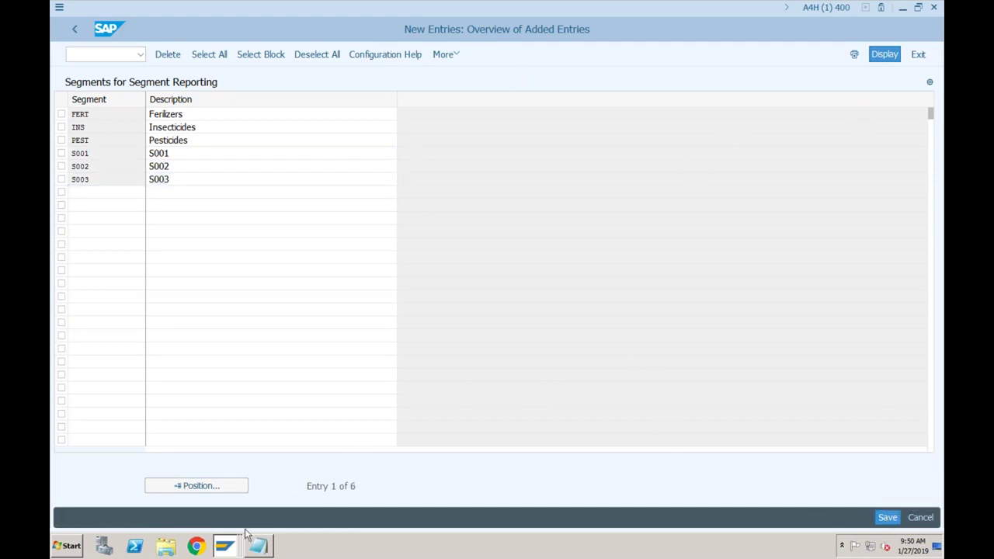
Return to creating profit center S001CMN, assign segment S001 to it and activate it.
click(225, 546)
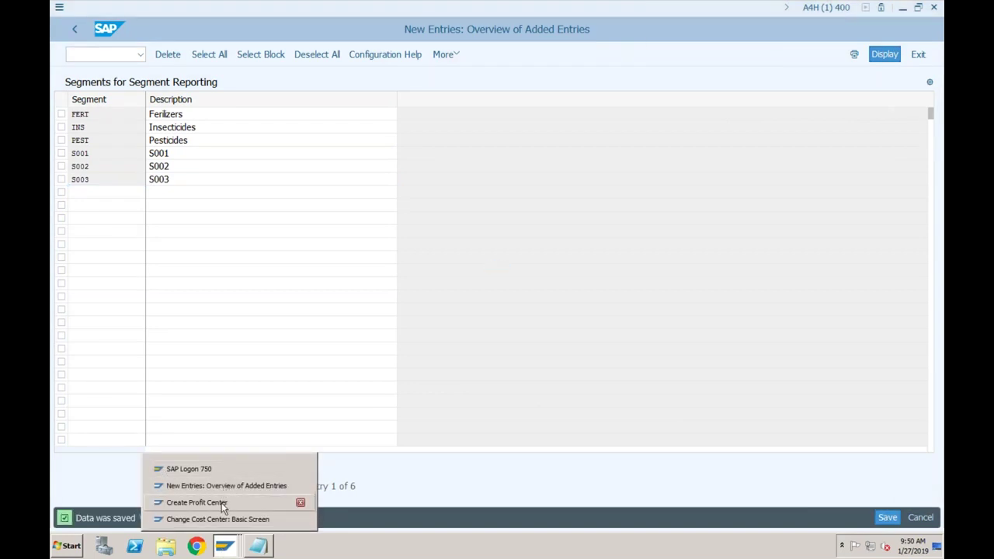
click(222, 503)
click(253, 351)
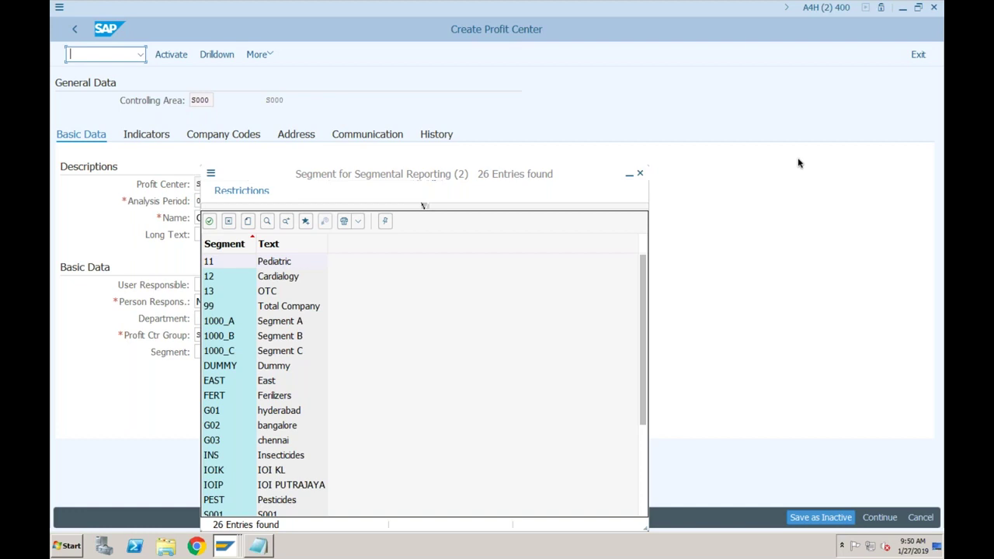
click(644, 470)
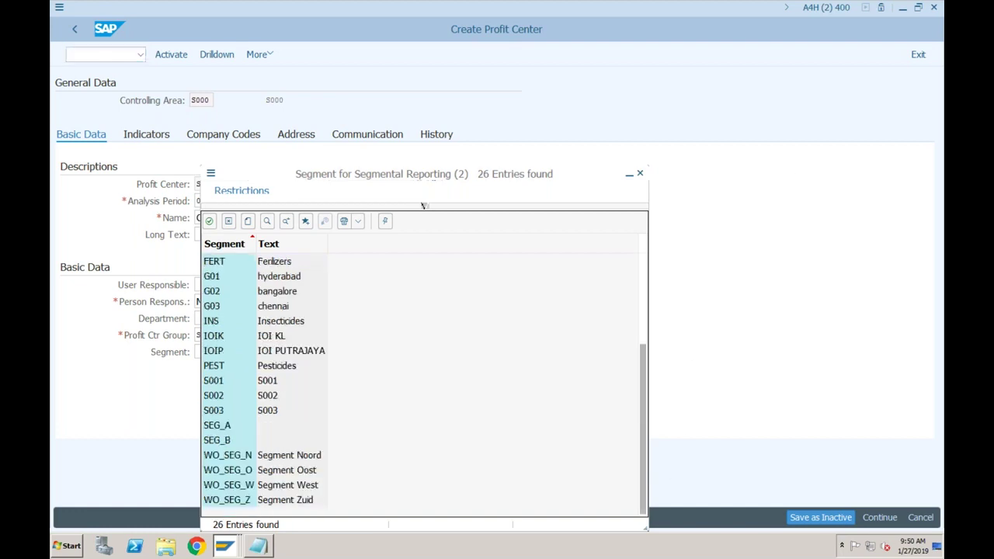
double_click(266, 382)
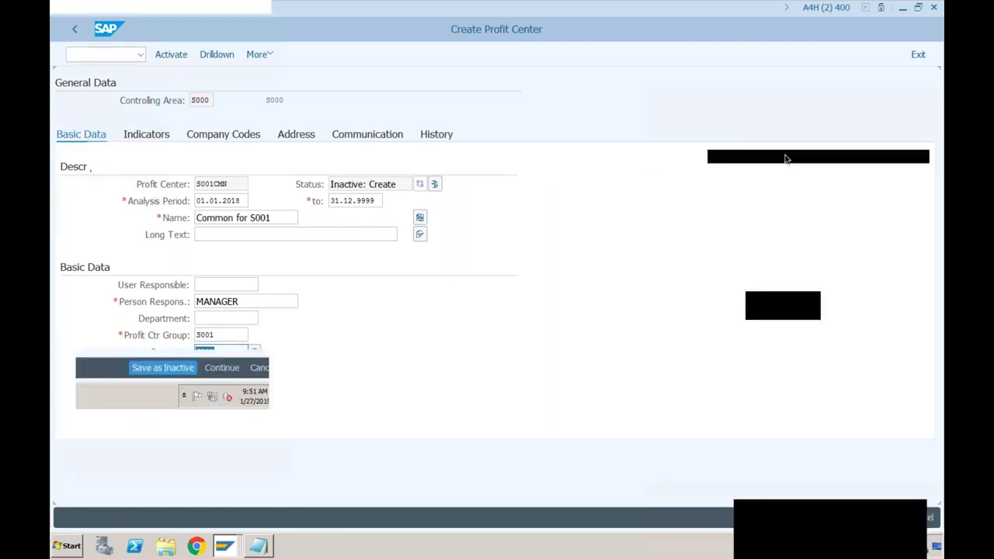
click(172, 54)
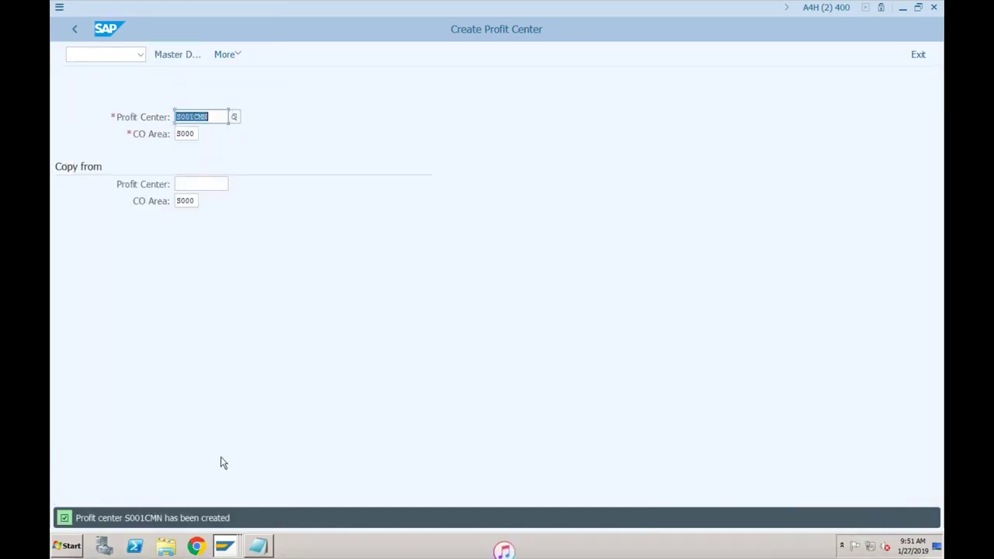
Switch to the cost center change session, assign profit center S001CMN to cost center S001BANADM, and save with the field change carried out online.
click(225, 549)
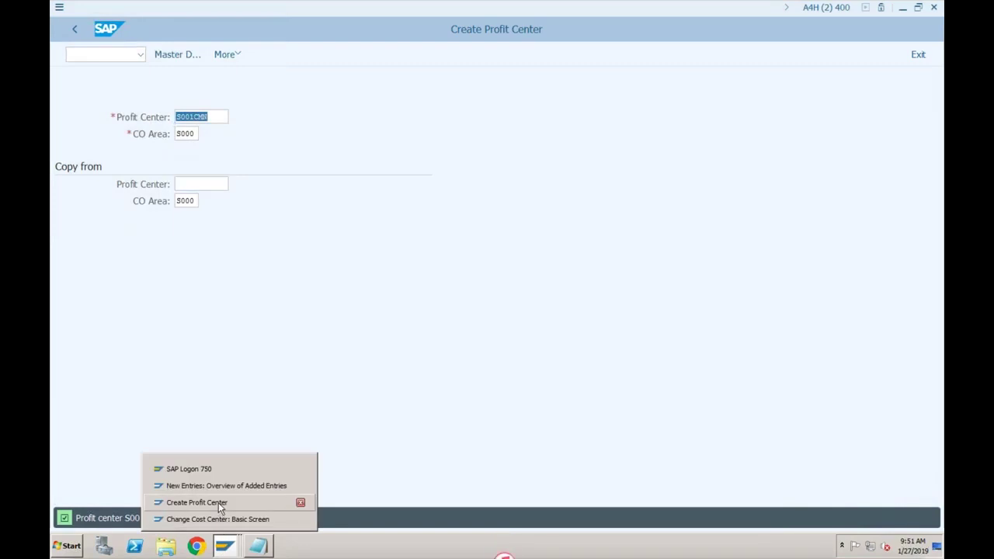
click(219, 518)
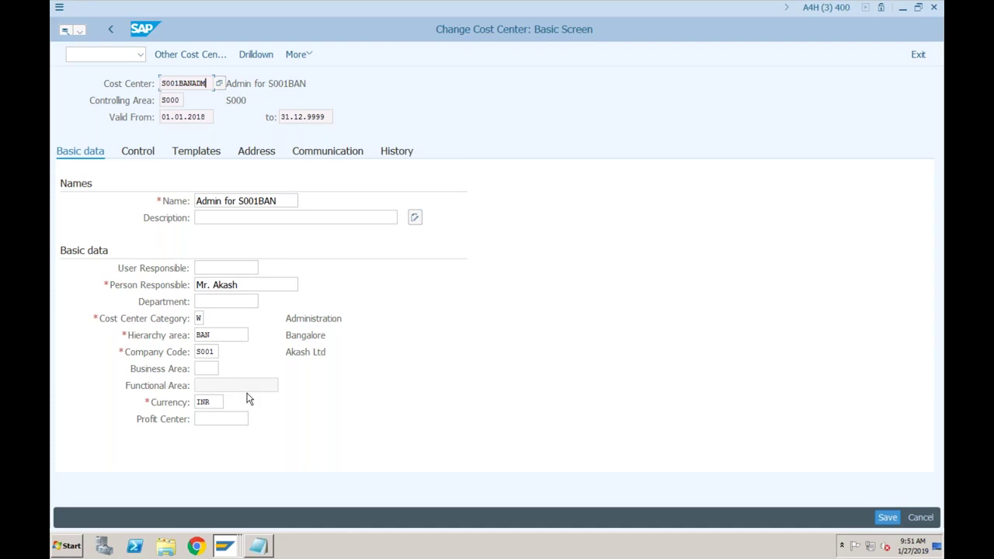
click(179, 83)
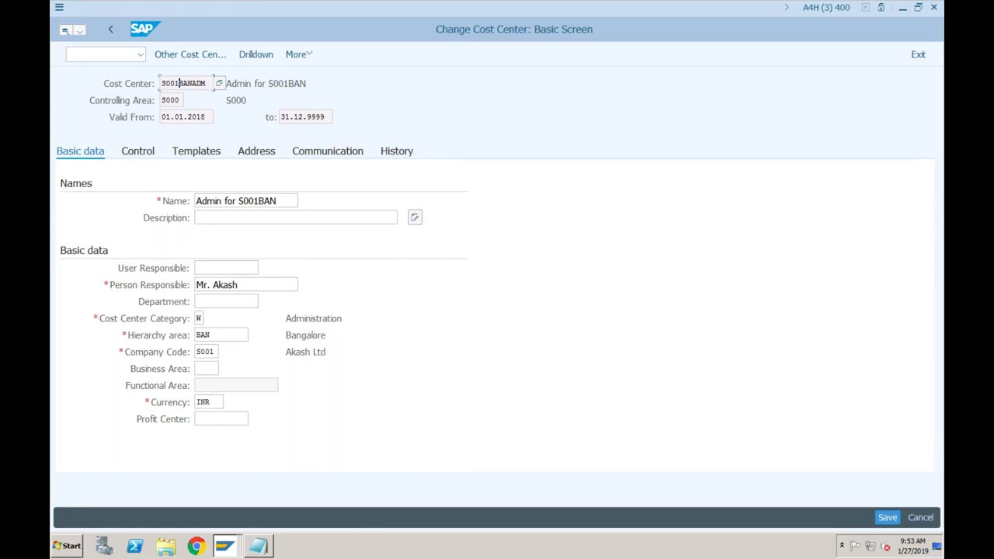
key(Tab)
click(223, 423)
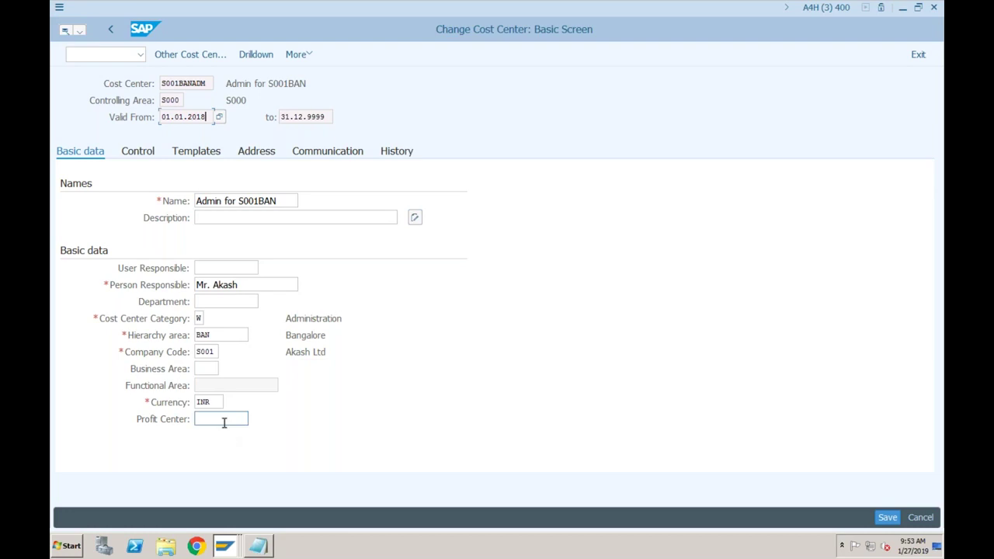
click(224, 422)
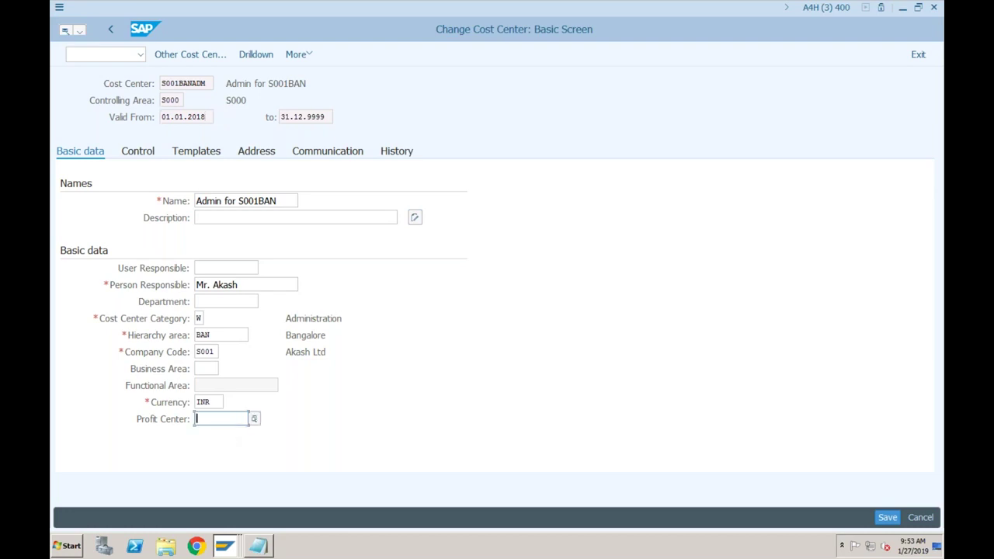
click(255, 419)
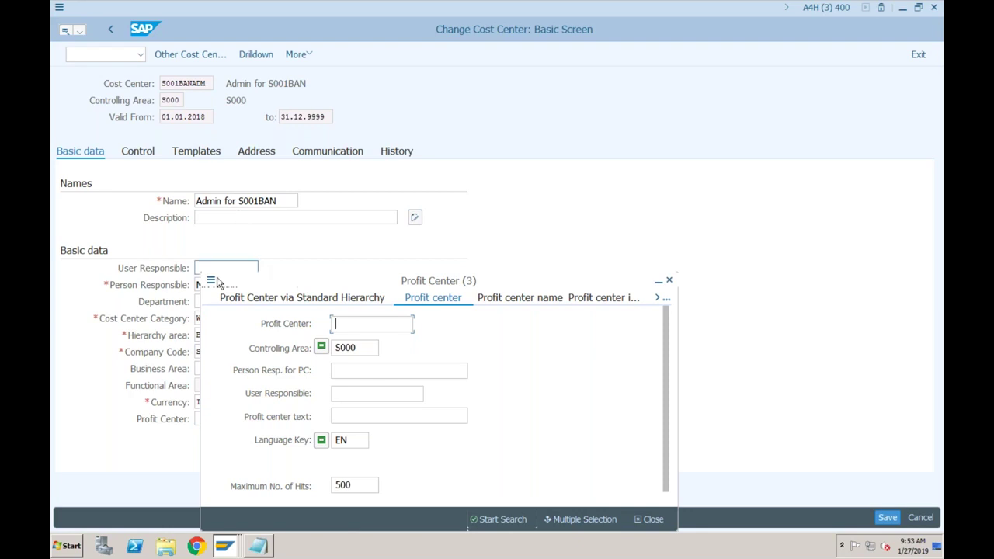
drag(474, 519, 402, 394)
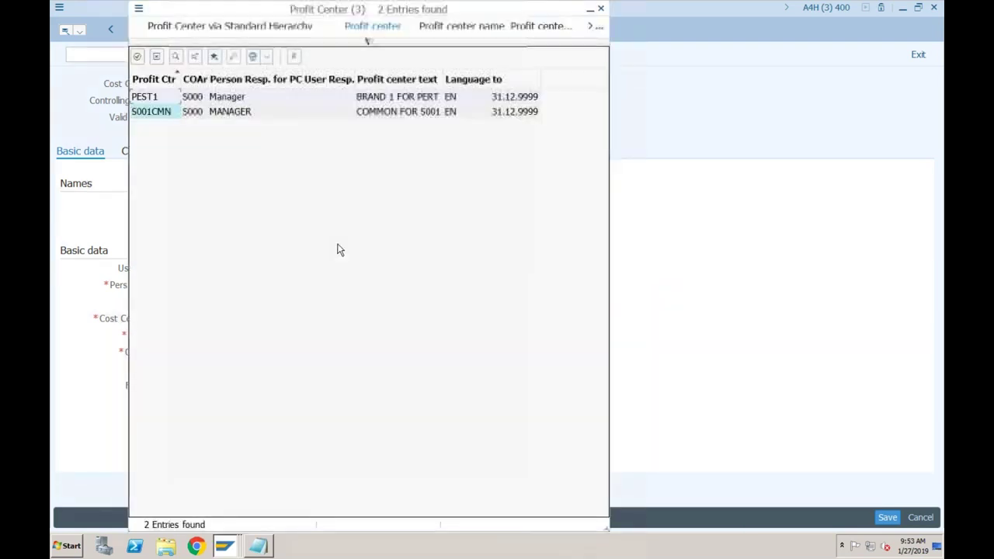
double_click(153, 112)
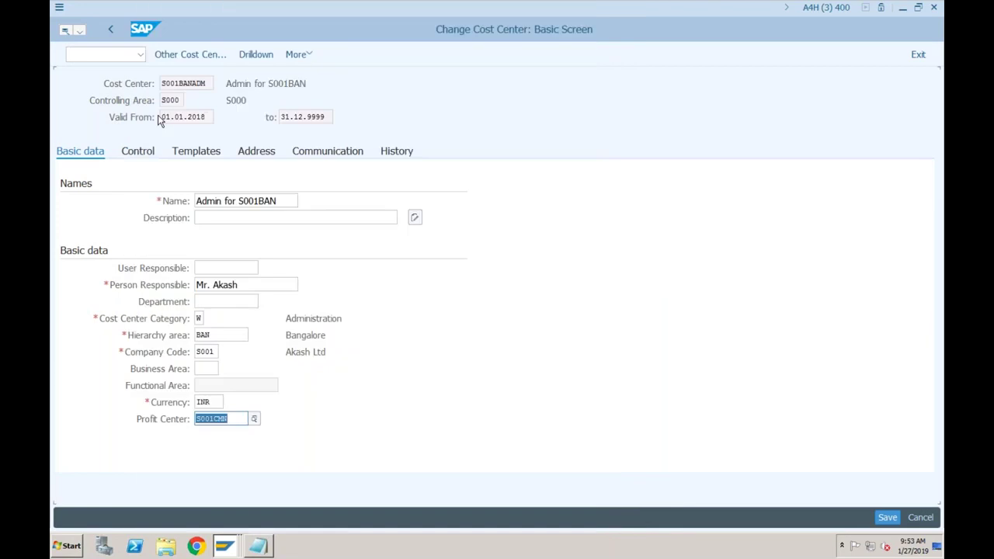
click(885, 518)
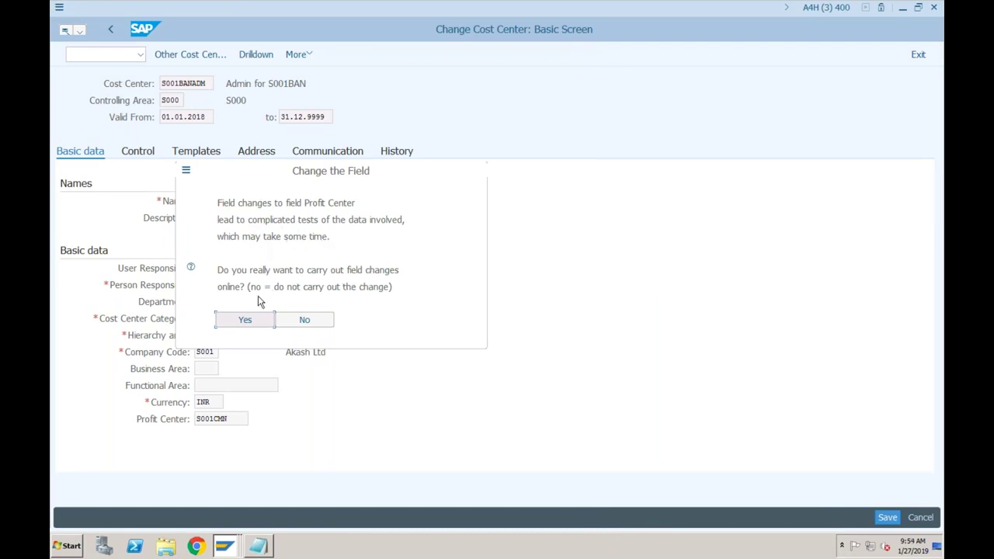
click(243, 315)
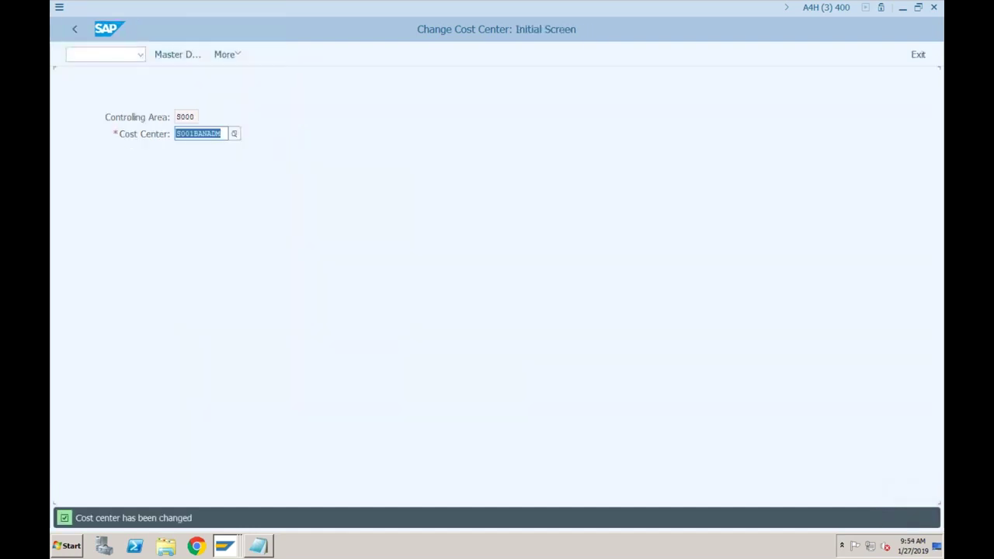
Switch to Notepad, clear the existing notes and start new ones with the heading "Client:".
click(258, 546)
drag(297, 84, 52, 31)
key(Delete)
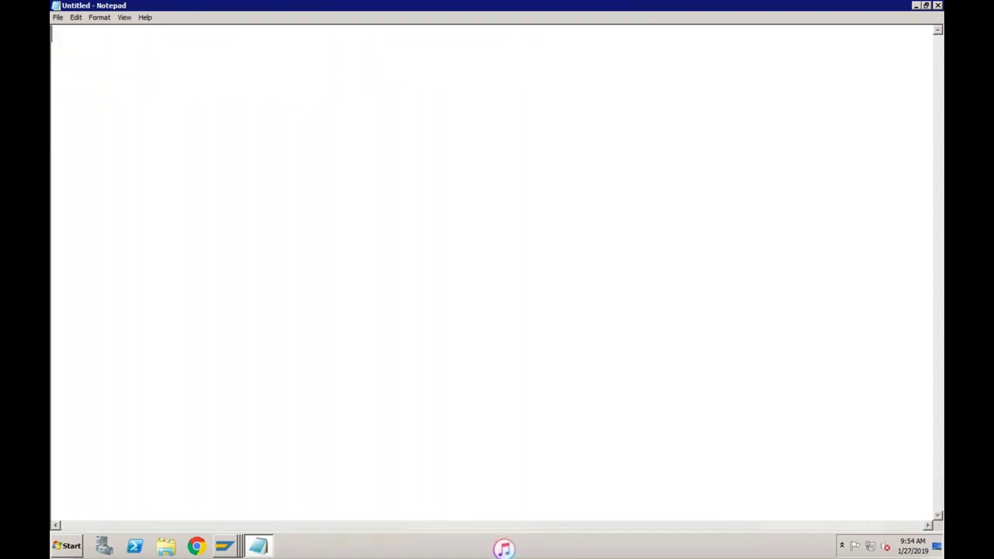
key(Return)
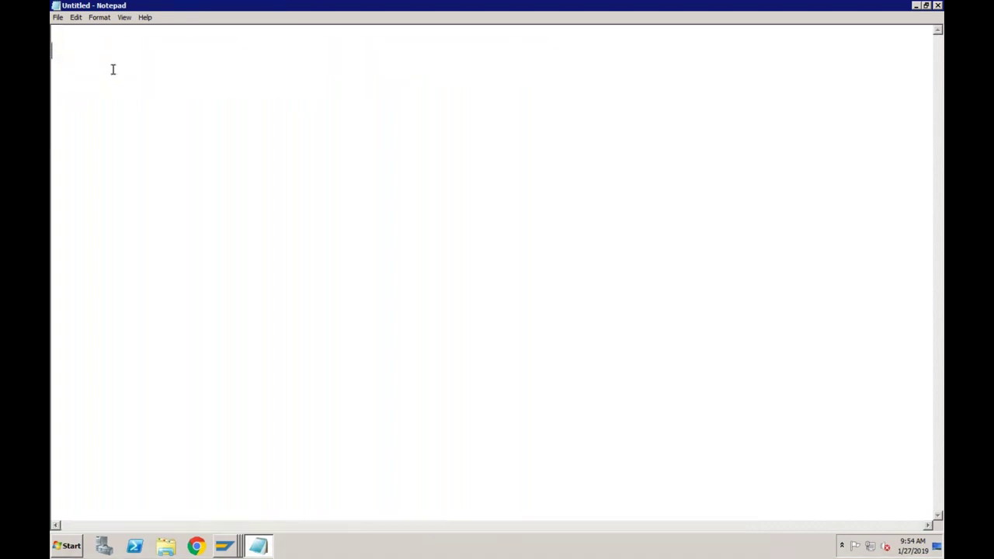
key(BackSpace)
text(Client:)
Add the line "3 legal ENtiteis" to the notes and list S001, S002 and S003 below it.
text(2)
key(BackSpace)
text(3 le)
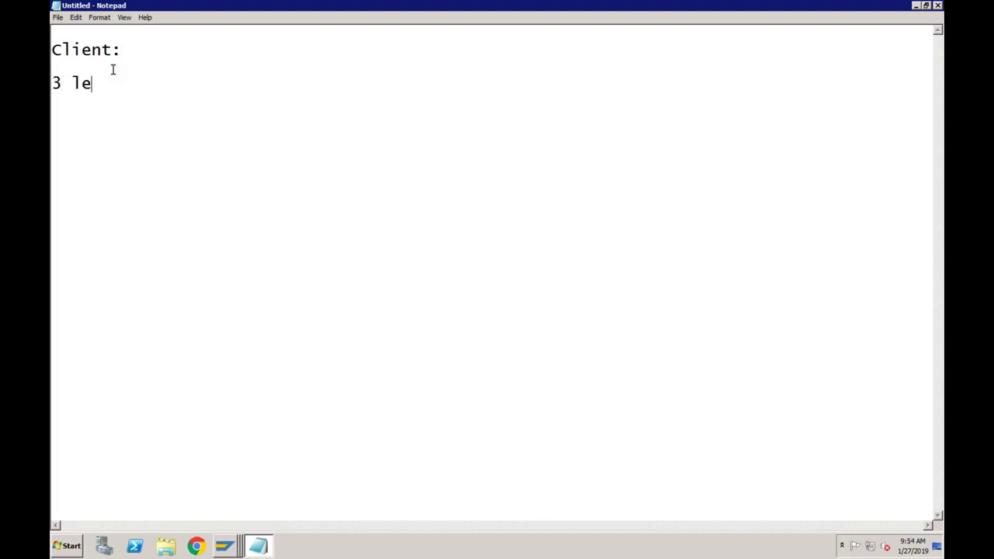
text(gal ENti)
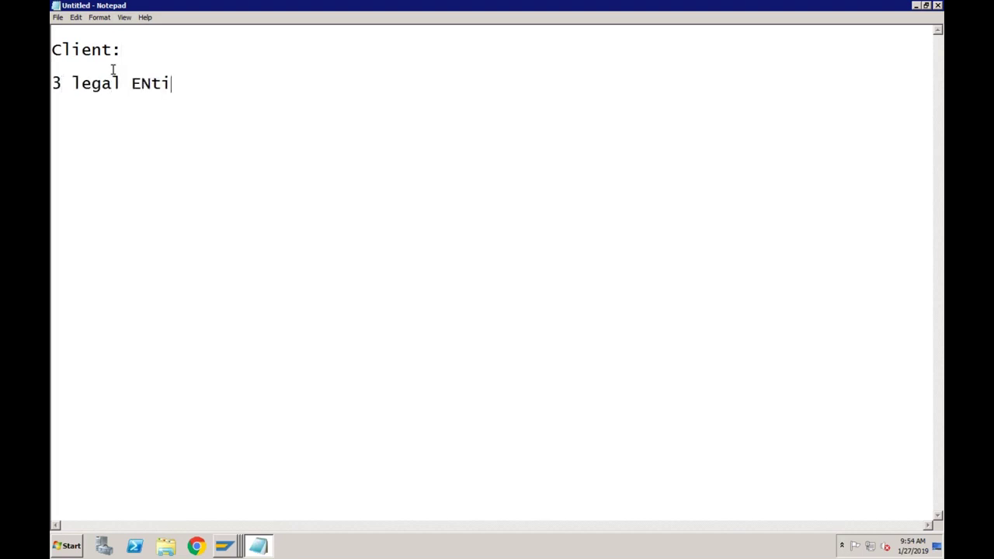
text(teis)
key(Return)
key(Return)
text(S001)
key(Return)
text(S002 )
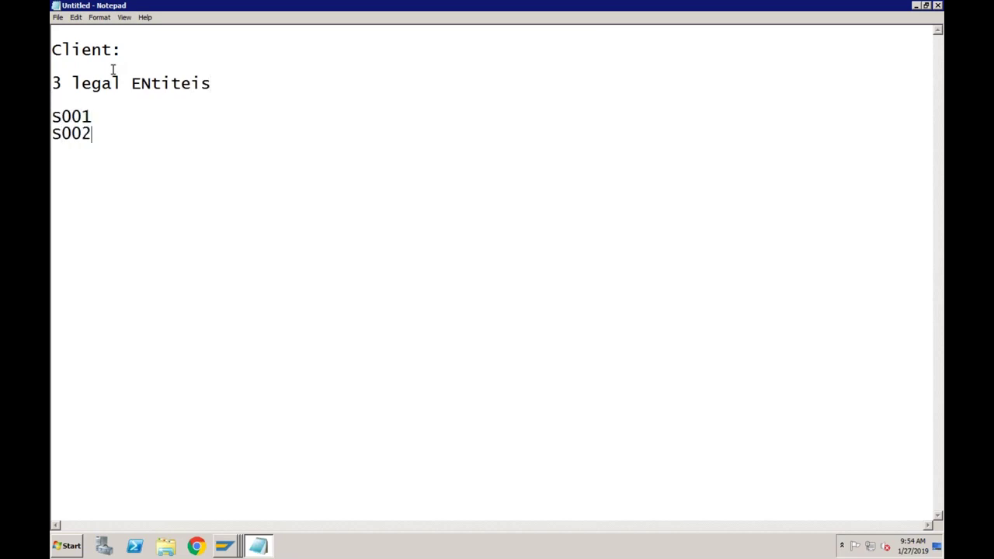
text(S003)
key(Return)
Add a "3 Product Lines" section to the notes listing Insecticides, Pesticides and Fertilizers.
text(3 Produc)
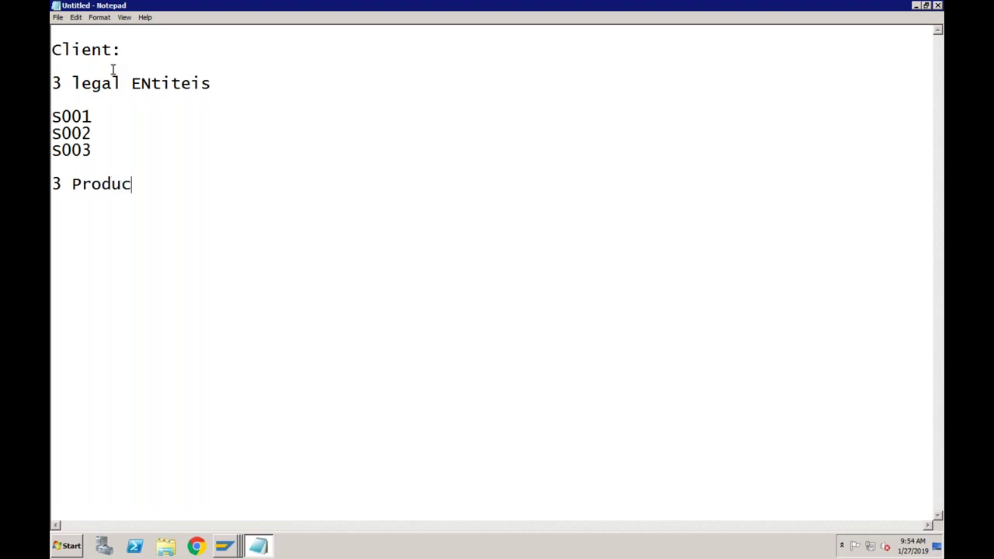
text(t Lines)
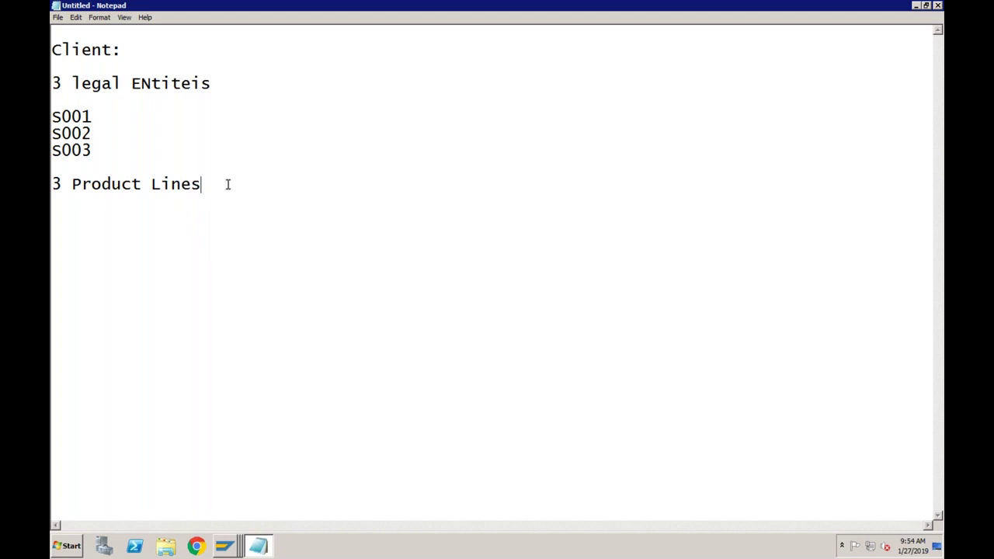
key(Return)
key(Return)
text(Insecticides )
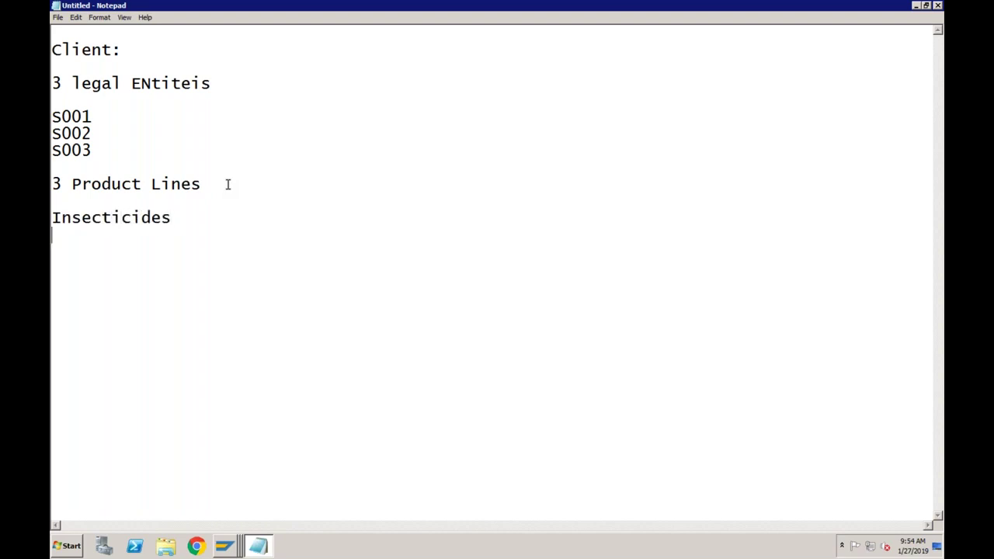
text(Pesticides)
key(Return)
text(F)
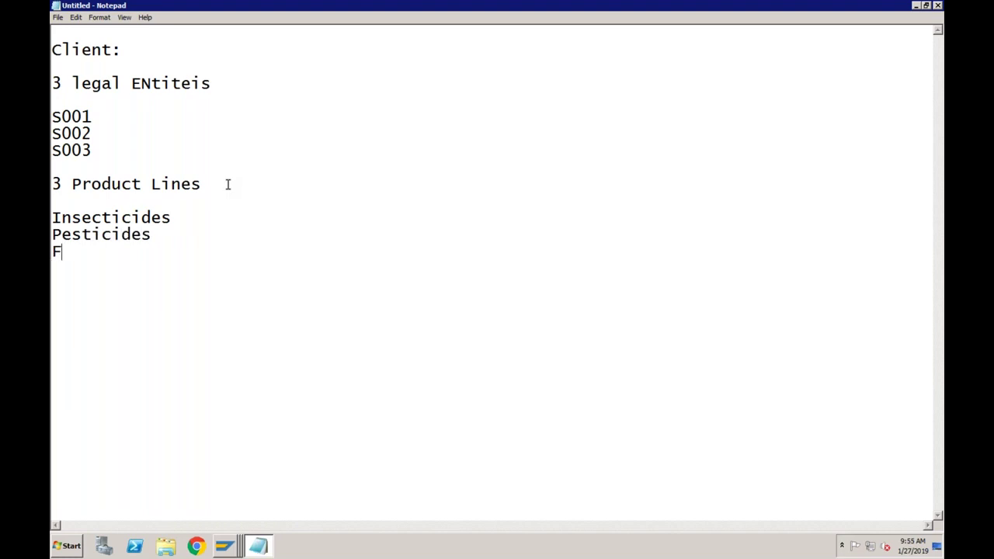
text(ertilizers)
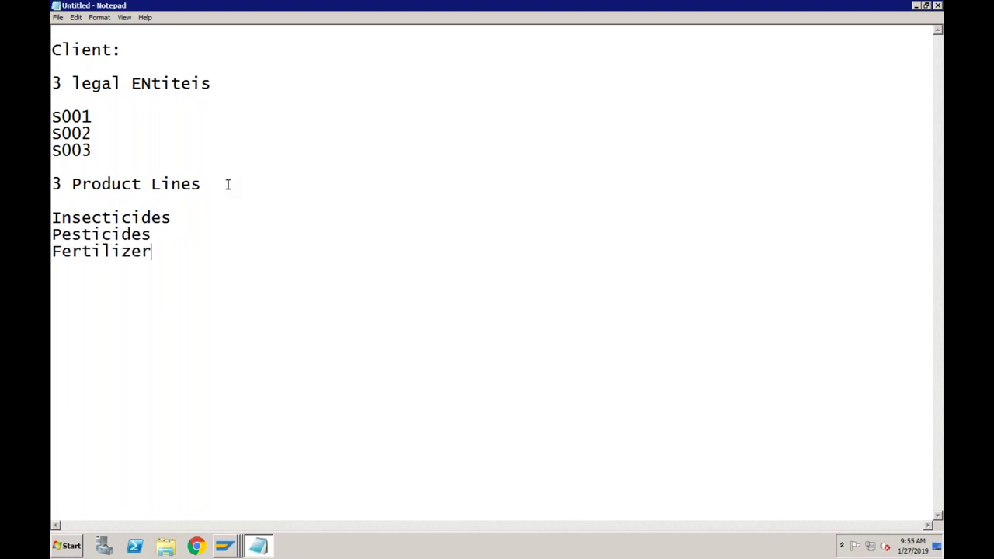
Append "(Company Codes)" to the legal entities heading and "(Segments)" to the product lines heading.
click(102, 82)
click(275, 90)
text(()
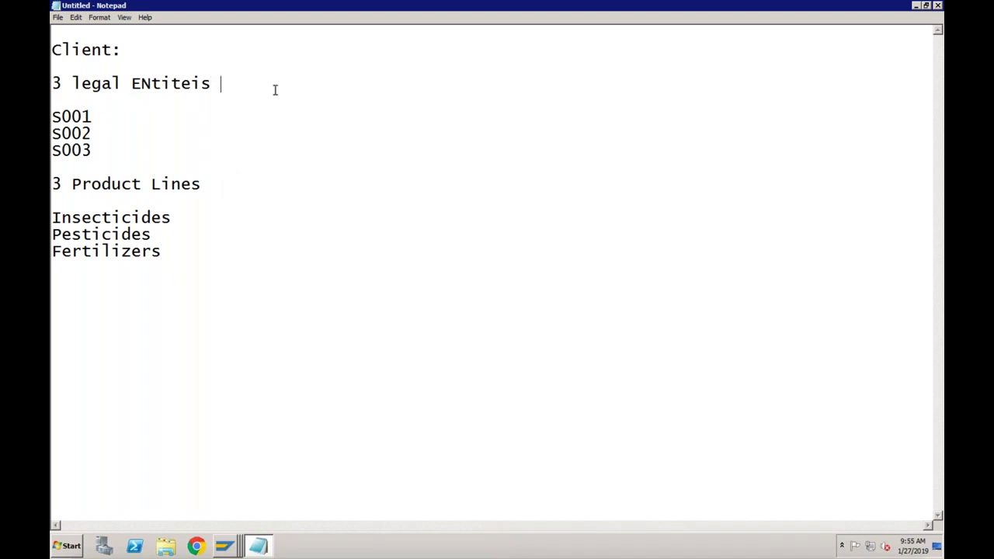
text(Company Codes))
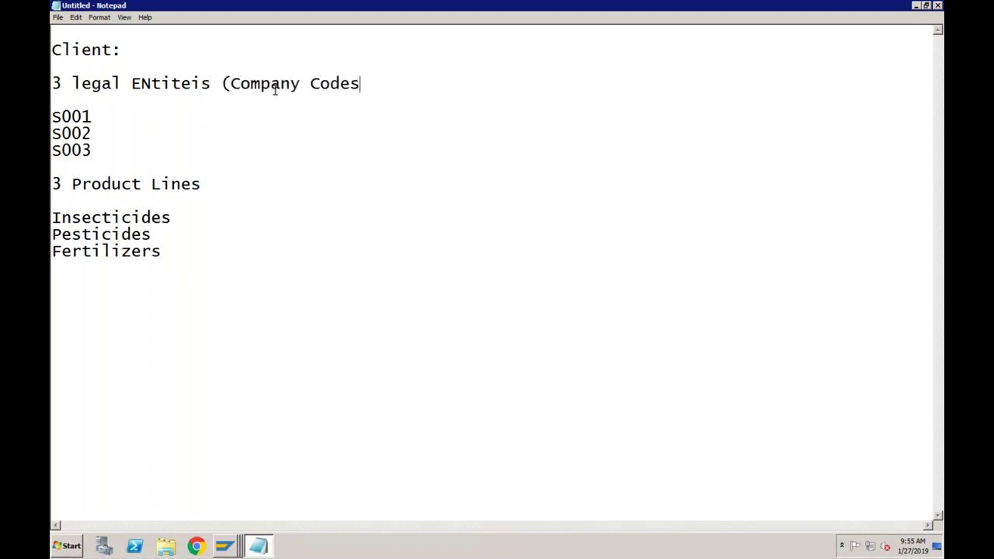
click(201, 187)
text((Segments)
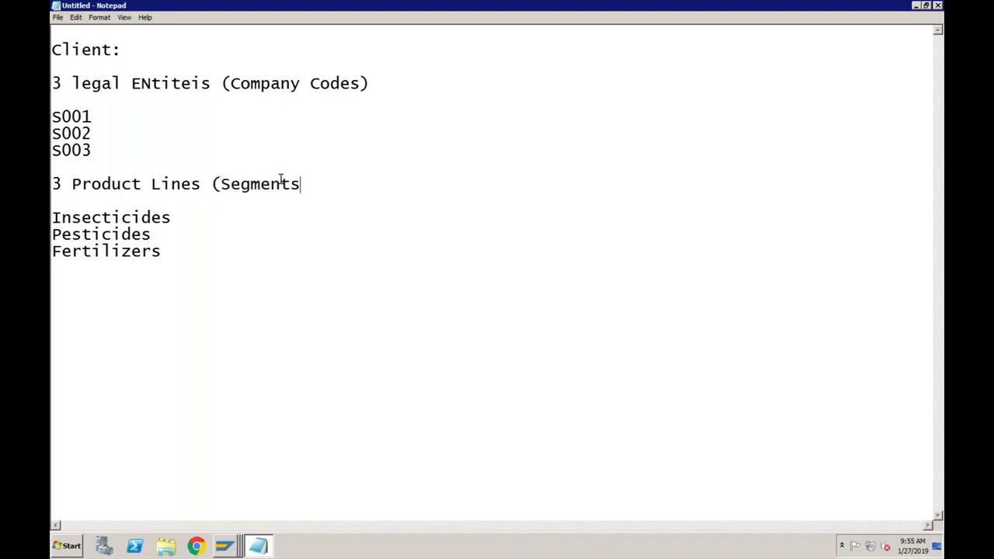
text())
Extend the Insecticides line with "- Brand 1, Brand 2 (Profit Centers)".
click(176, 218)
text(- PRd1, P)
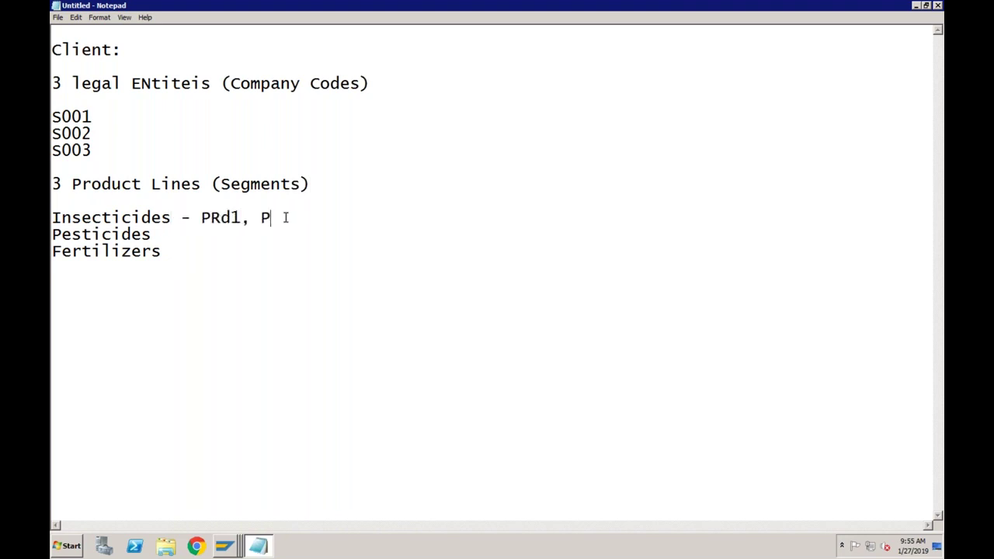
key(BackSpace)
key(BackSpace)
key(BackSpace)
key(BackSpace)
key(BackSpace)
key(BackSpace)
key(BackSpace)
text(Brand 1, Br)
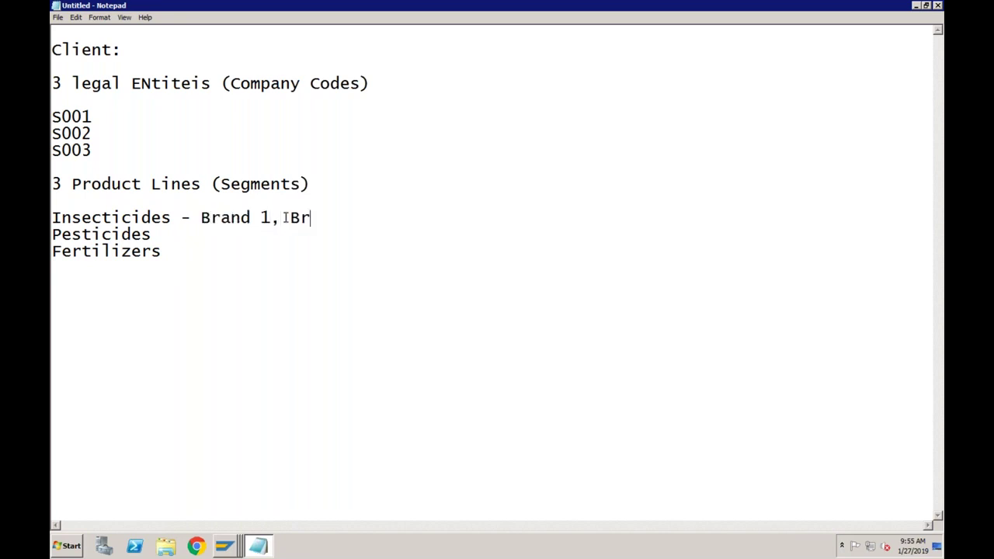
text(and 2 (P)
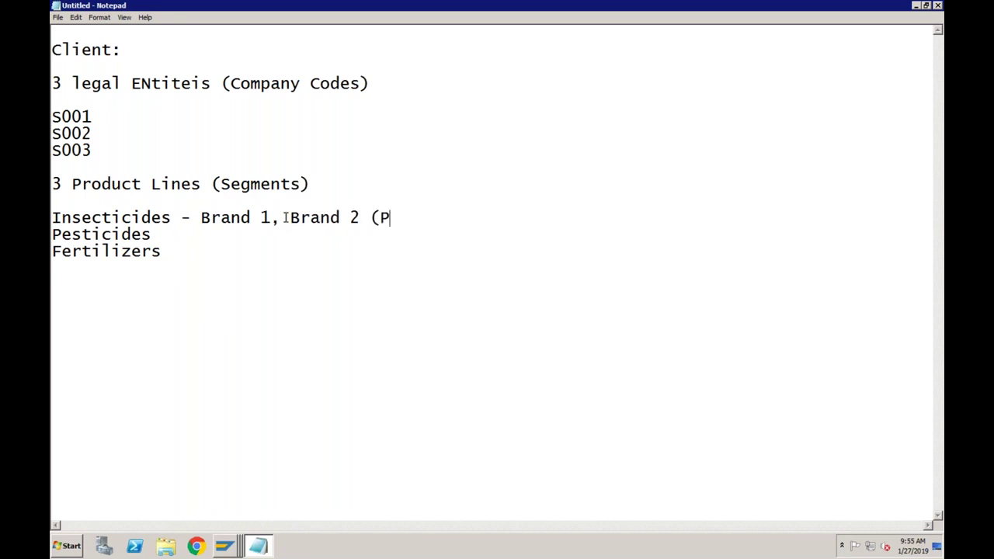
text(rofit Centers))
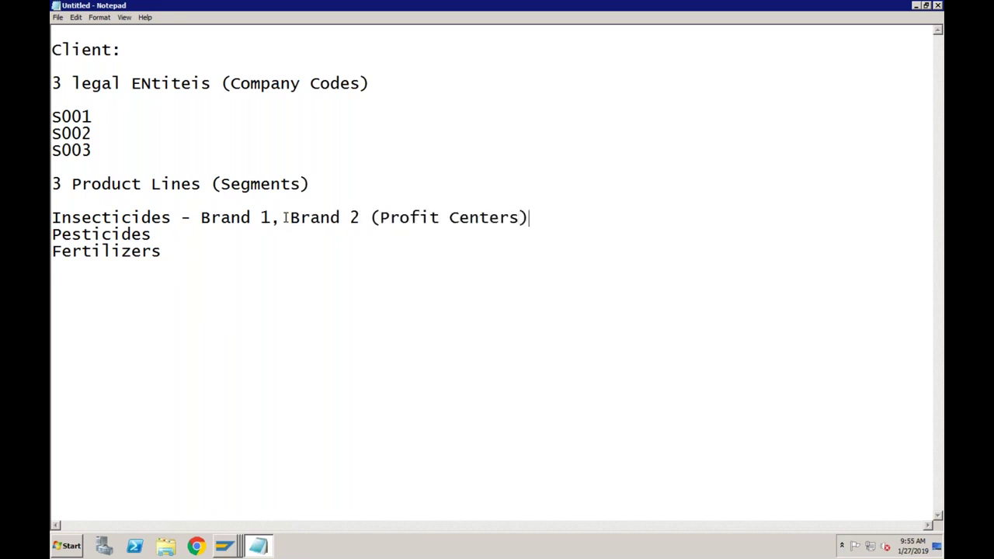
Add a "3 Different Locations" section below Fertilizers listing Bangalore, Pune and Mumbai.
click(168, 254)
key(Return)
key(Return)
text(3 Different Locations)
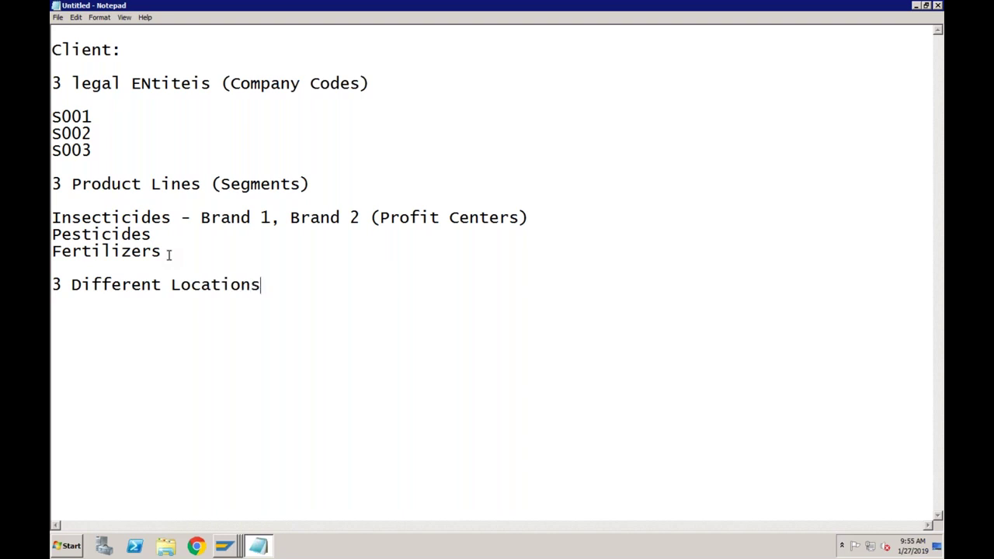
key(Return)
key(Return)
text(Bangalore)
key(Return)
text(Pune)
key(Return)
text(Mumbai)
Append "(Business Areas)" to the "3 Different Locations" heading.
click(282, 284)
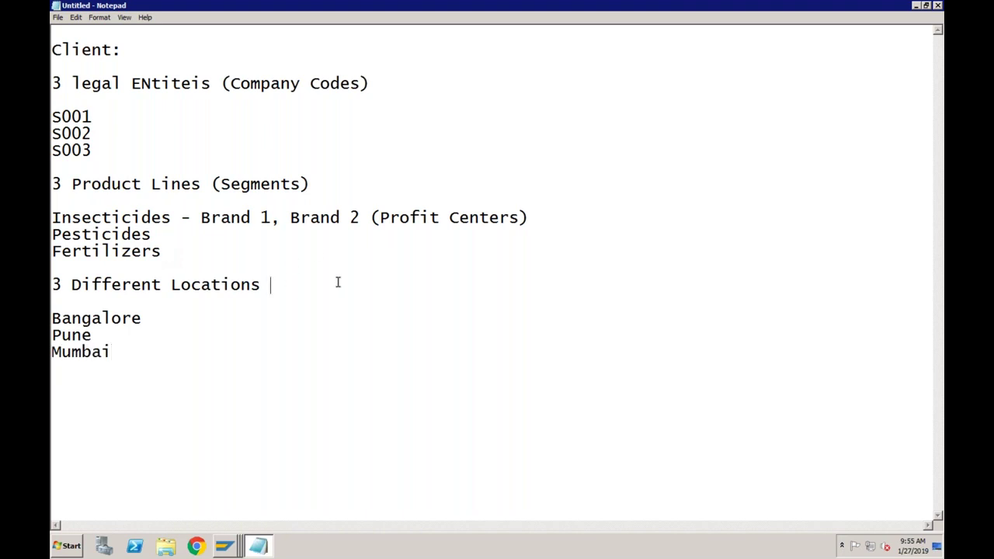
key(BackSpace)
text(()
text(Busine)
text(ss Reas)
key(BackSpace)
key(BackSpace)
key(BackSpace)
key(BackSpace)
text(Area)
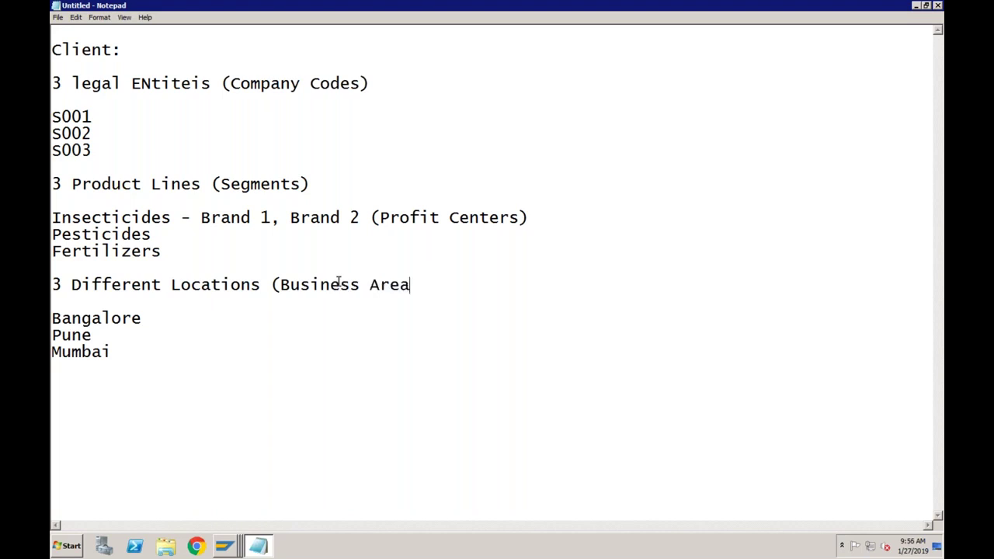
text(s))
click(201, 284)
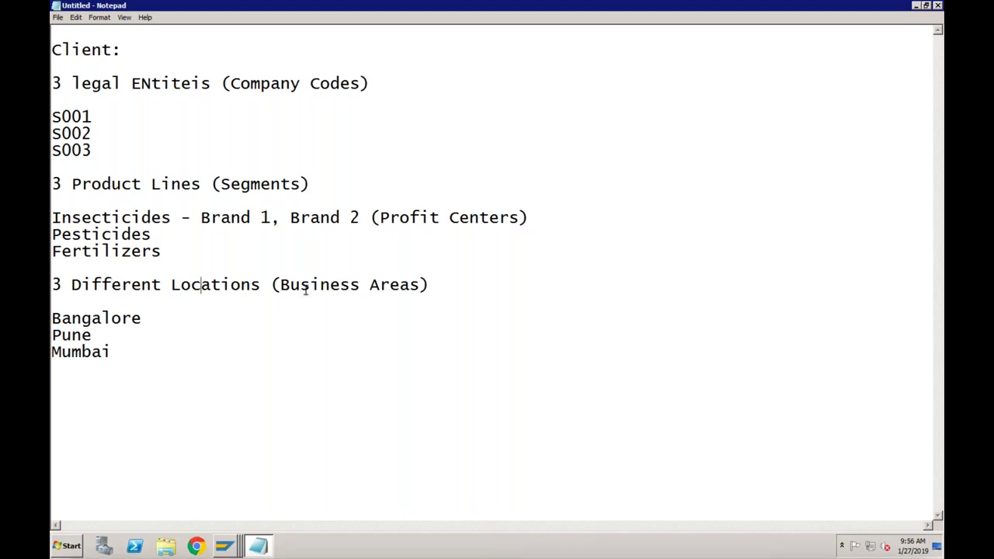
click(150, 355)
click(251, 185)
click(243, 218)
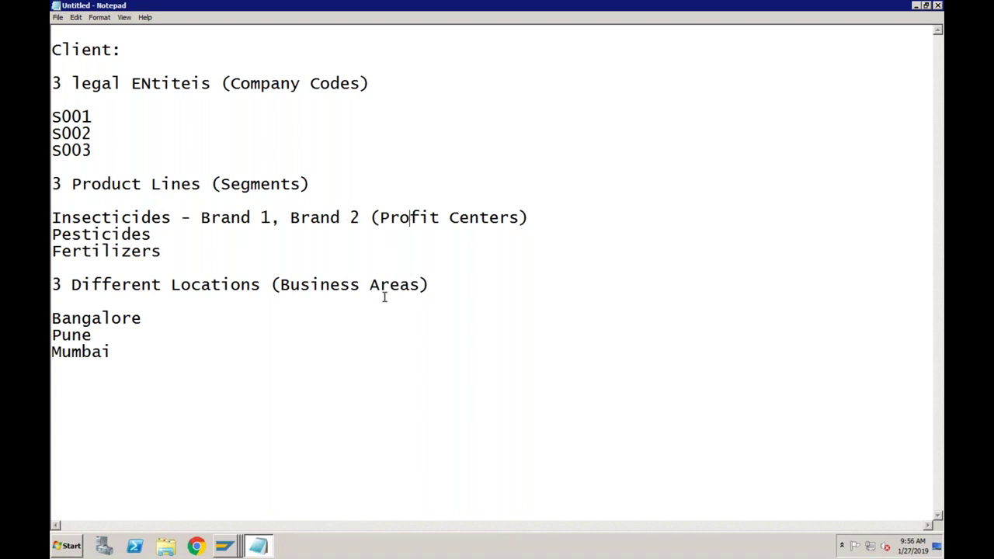
Add the line "Rent for Bangalore Unit:" below the list of locations, leaving the cursor at its end.
click(130, 357)
text(Rent for Bangalore u)
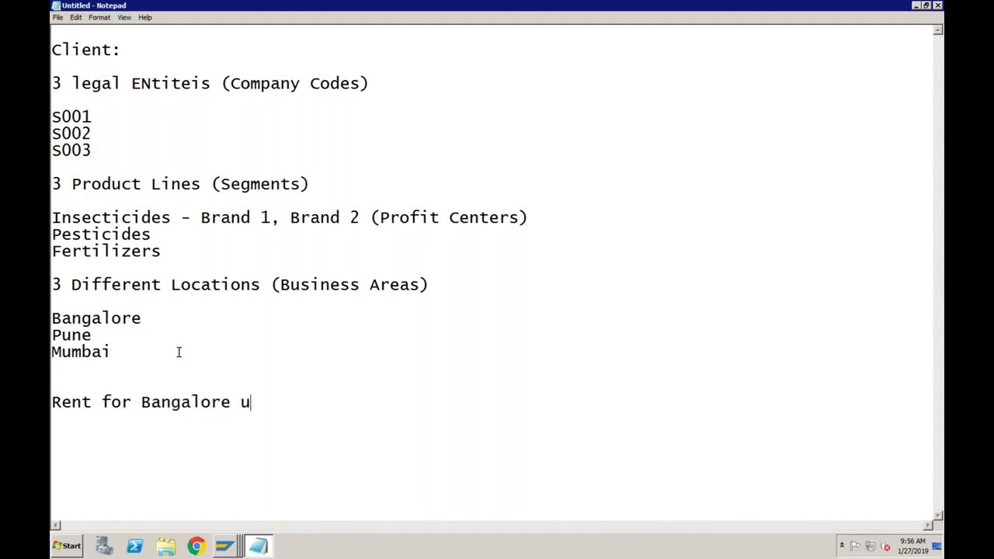
key(BackSpace)
text(Unit:)
drag(149, 319, 51, 319)
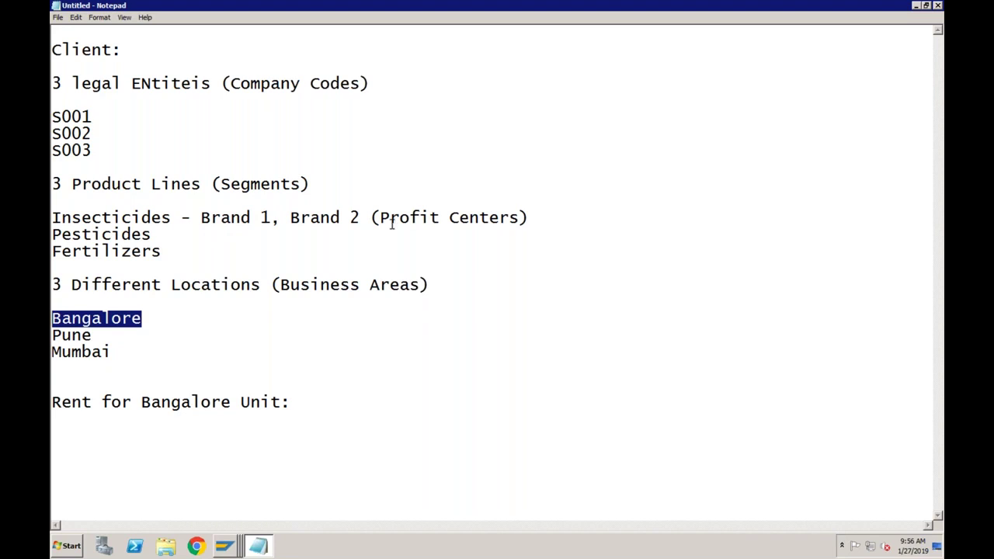
click(302, 403)
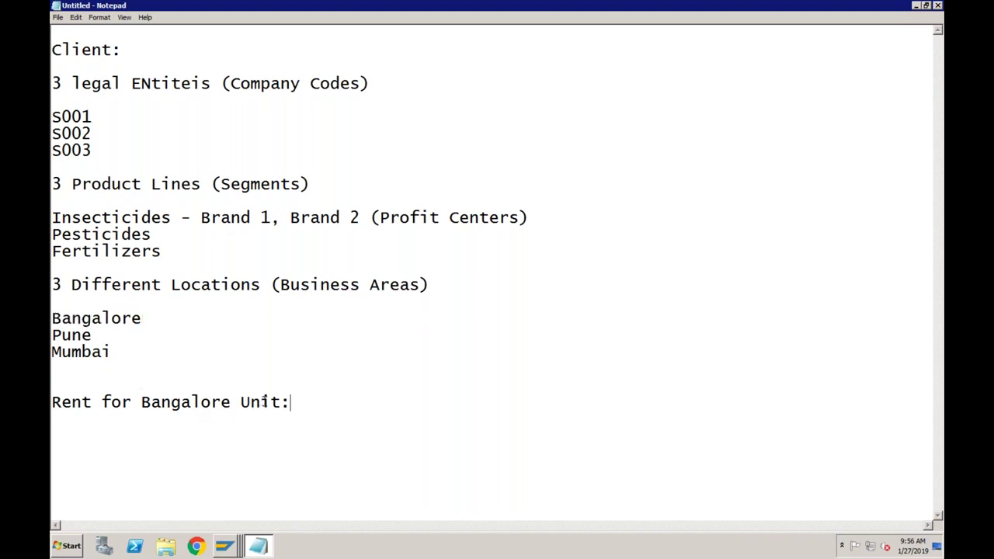
drag(143, 319, 53, 319)
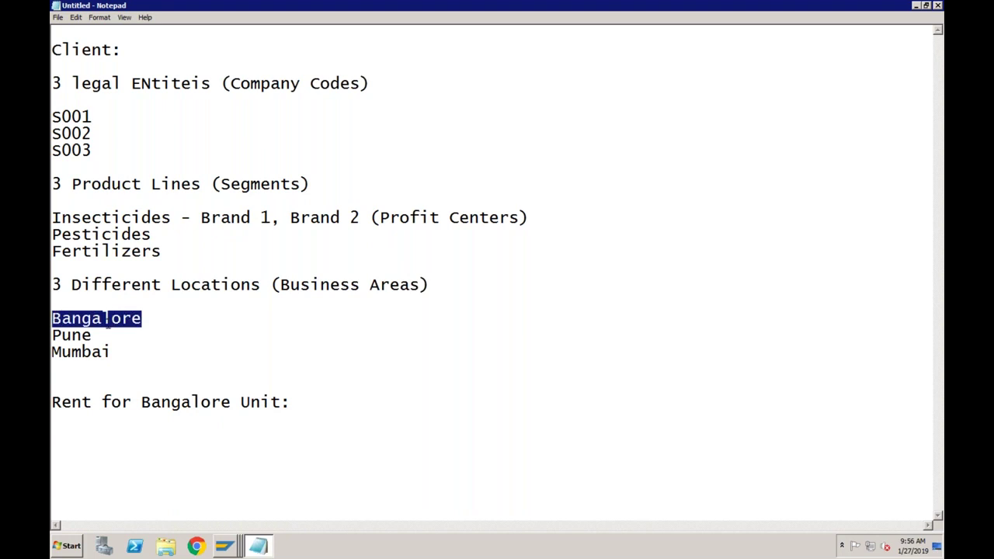
click(170, 217)
click(151, 234)
click(161, 251)
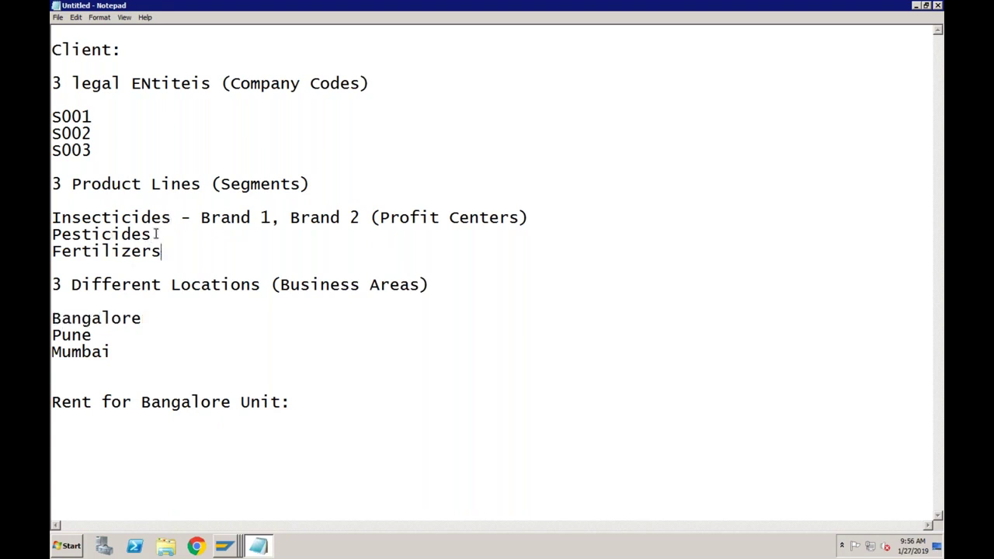
Add the line "Common Cost Center - Allocated to respective Cost Centers" below the Bangalore rent heading, separated by a blank line.
click(299, 403)
text(Common Cost Center)
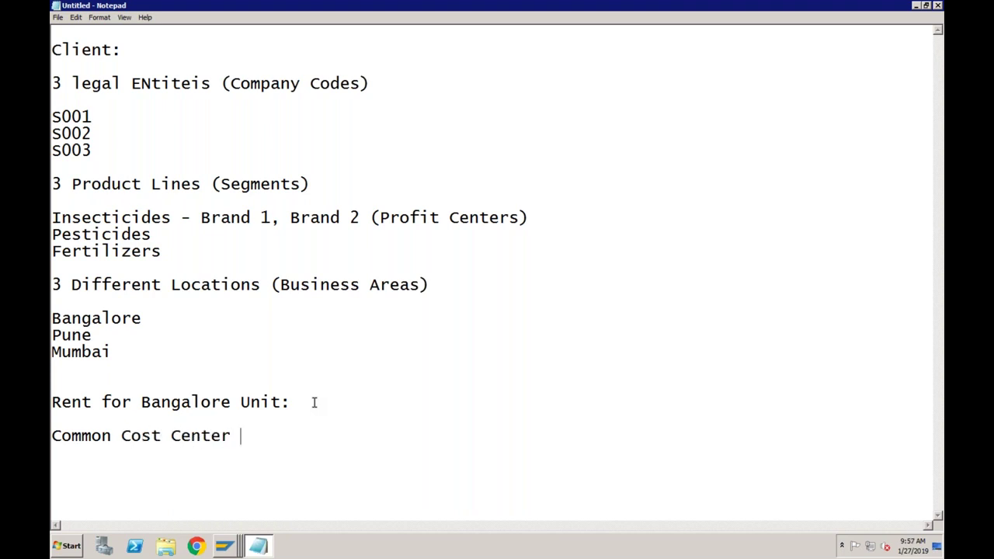
text(- A)
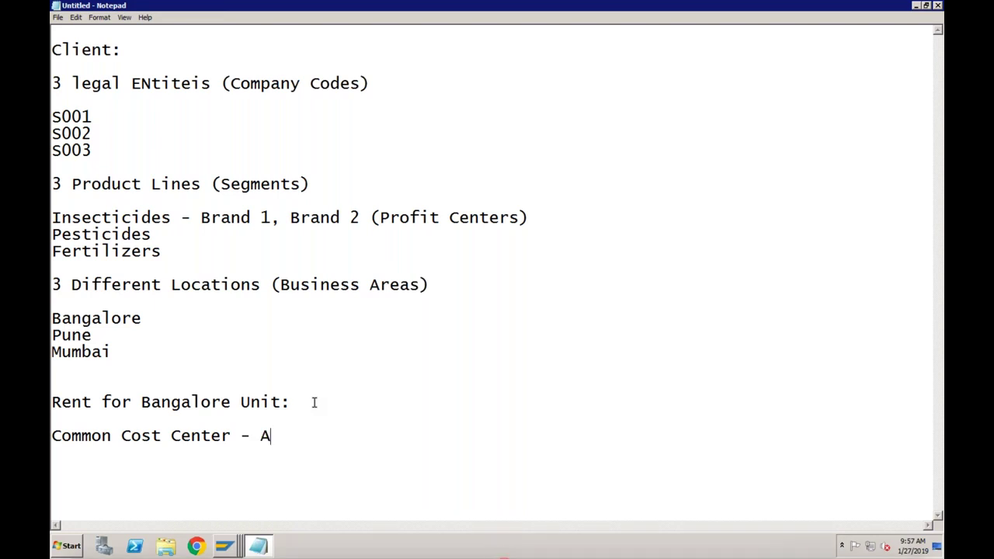
text(llocated to)
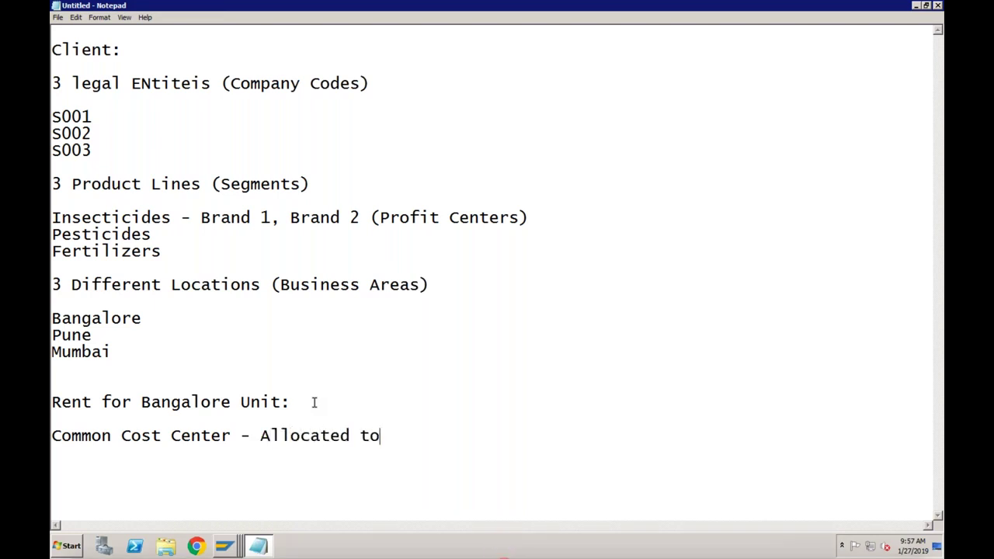
text( respec)
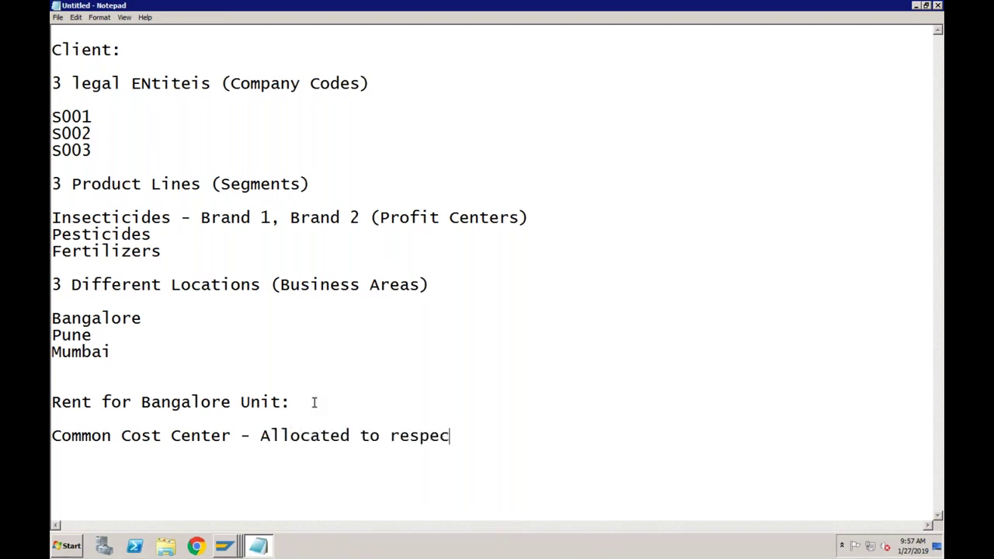
text(tive Cost Centers)
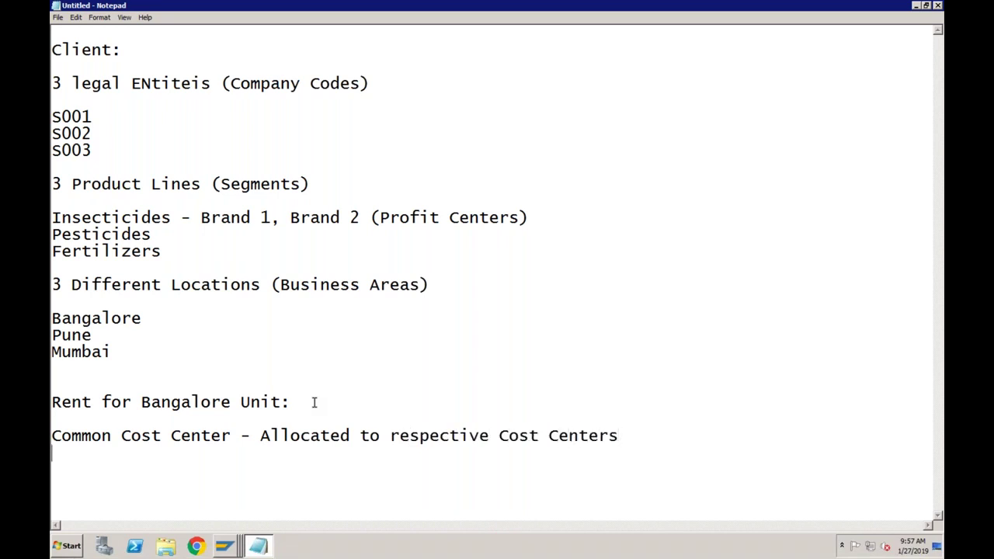
Add the lines "Common PC -" and "Common Segment" below the Common Cost Center line, each separated by a blank line.
text(Coom)
key(BackSpace)
key(BackSpace)
key(BackSpace)
text(ommon PC)
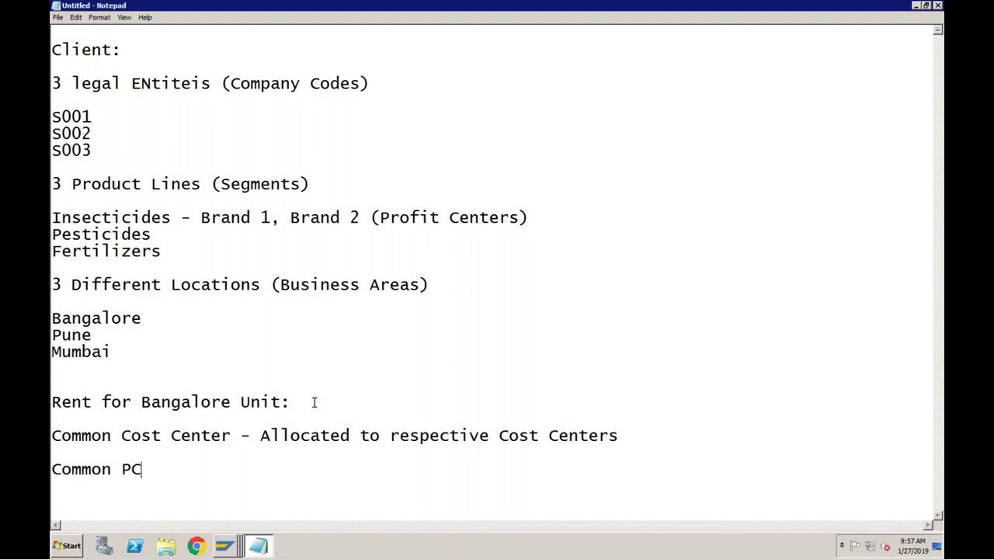
text( -)
text(Coo)
key(BackSpace)
text(mmon )
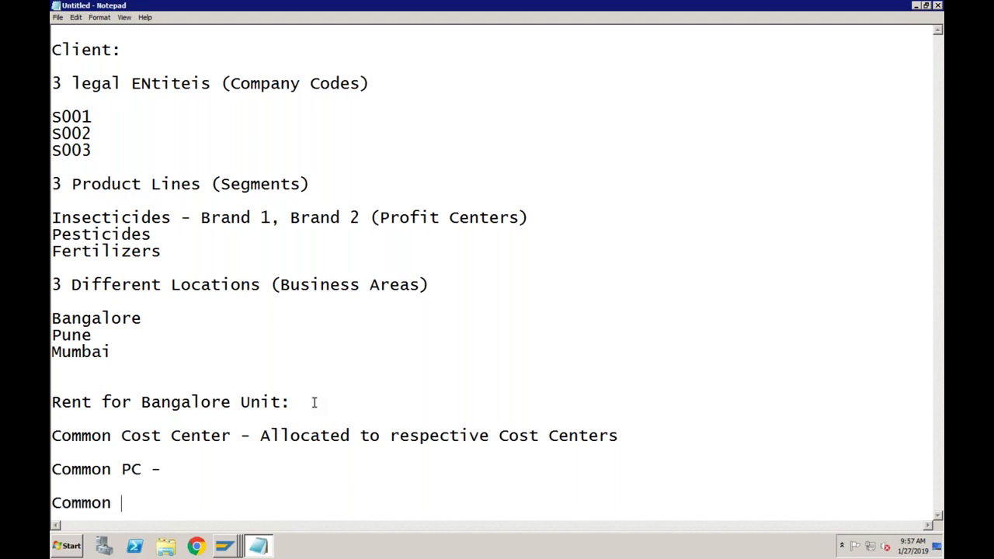
text(Segment)
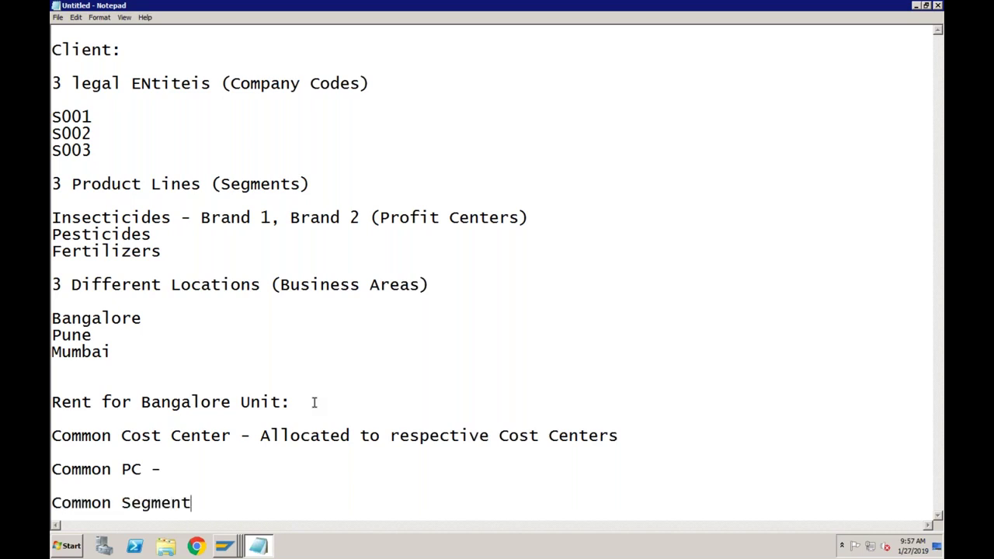
click(108, 440)
click(110, 503)
click(110, 439)
click(114, 502)
Switch to the SAP Change Cost Center session, open cost center S001BANADM and set its business area to BAN (Bangalore).
click(221, 548)
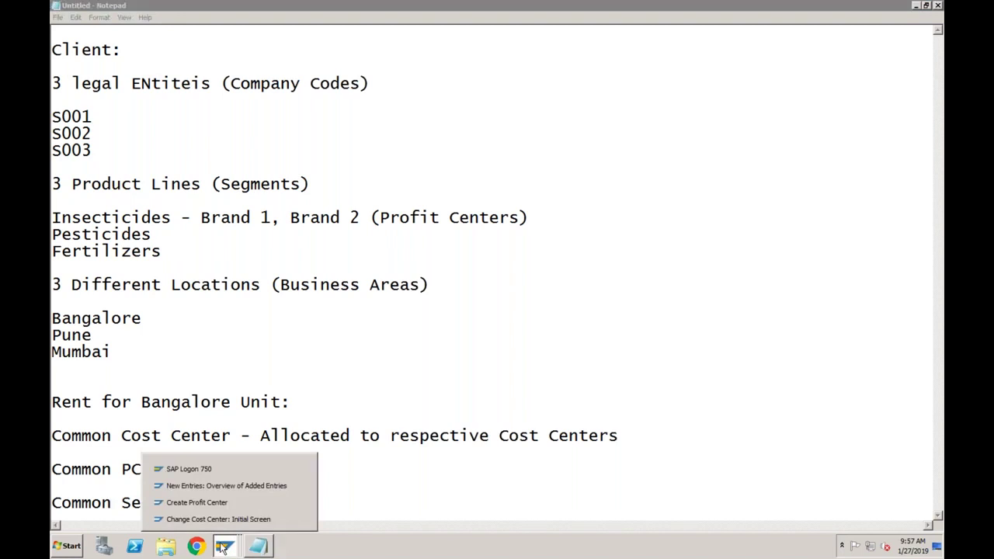
click(221, 519)
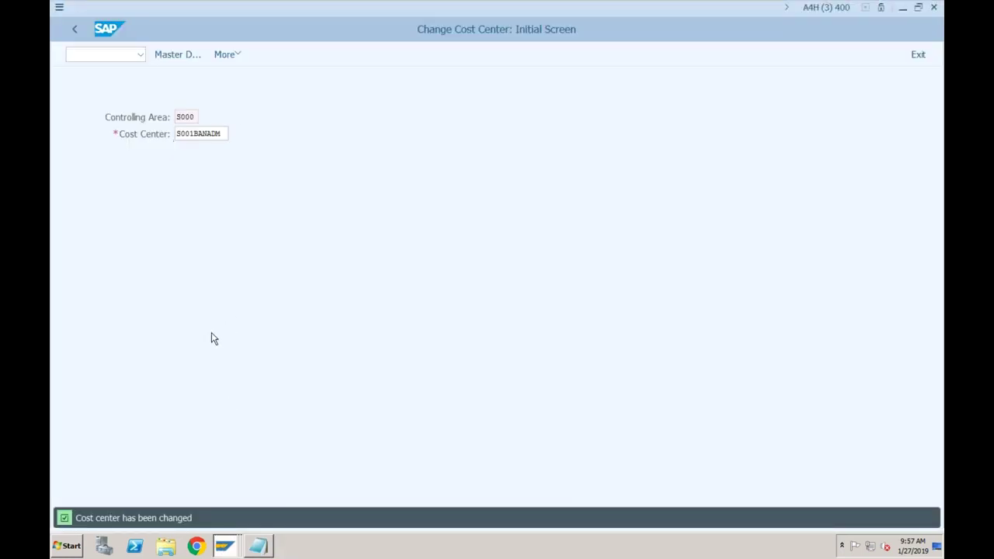
key(Return)
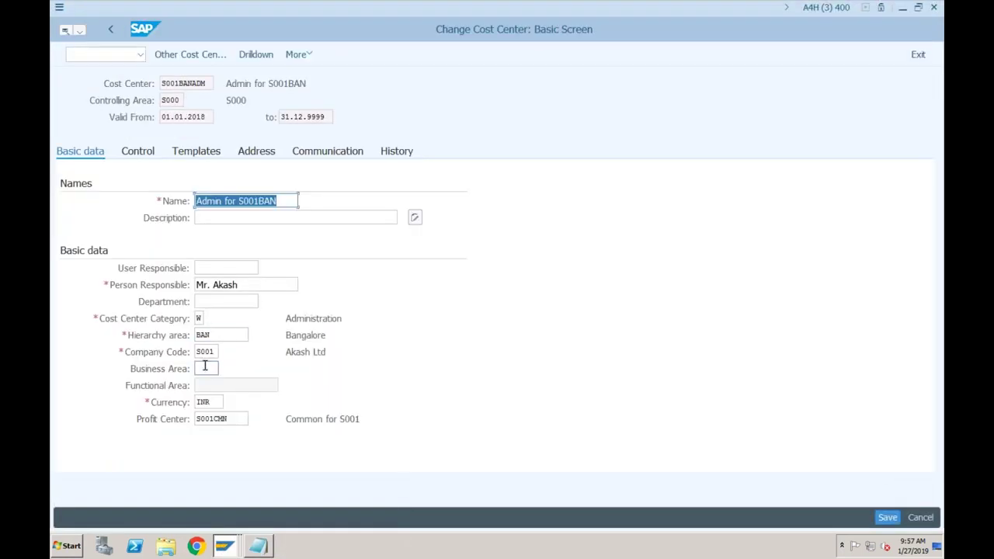
click(205, 367)
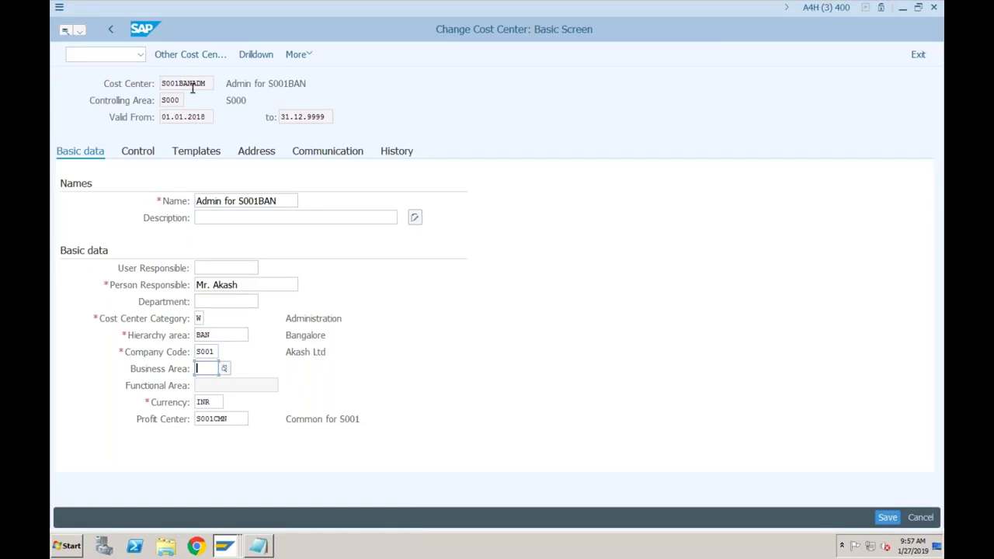
click(224, 368)
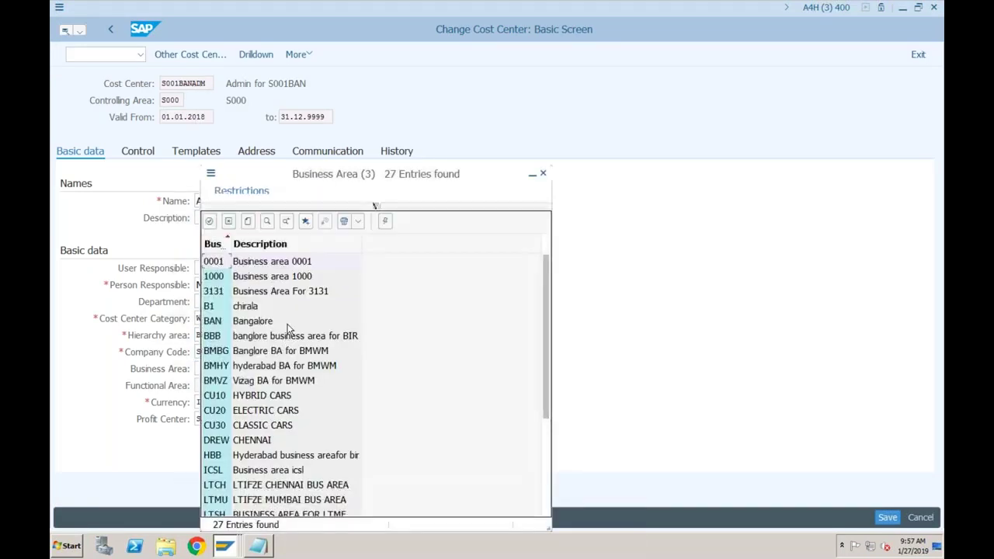
double_click(255, 323)
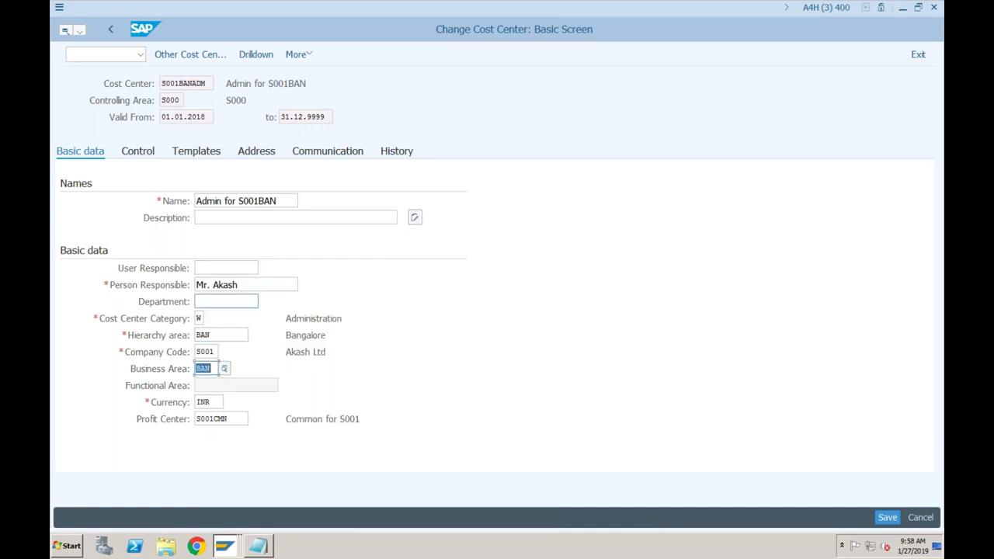
click(191, 84)
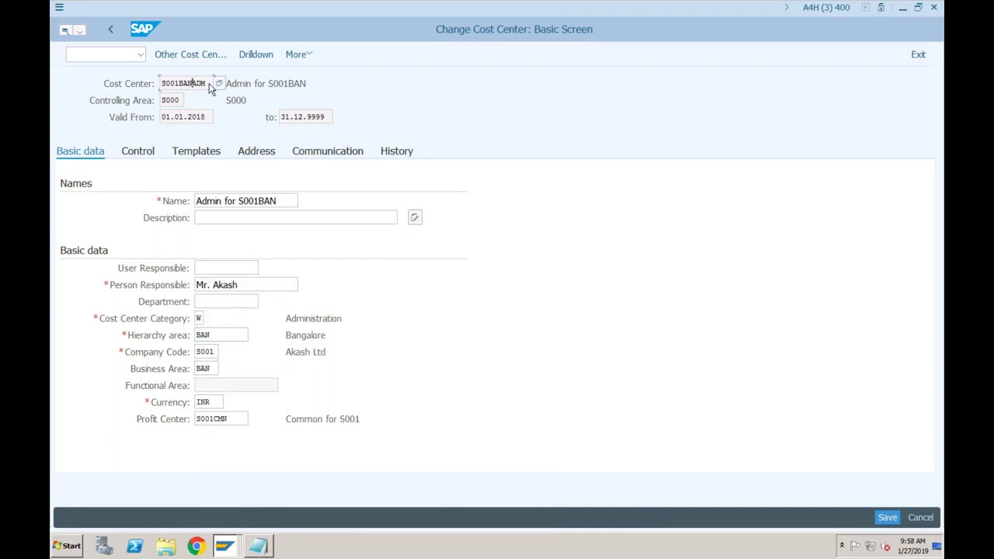
drag(215, 368, 195, 368)
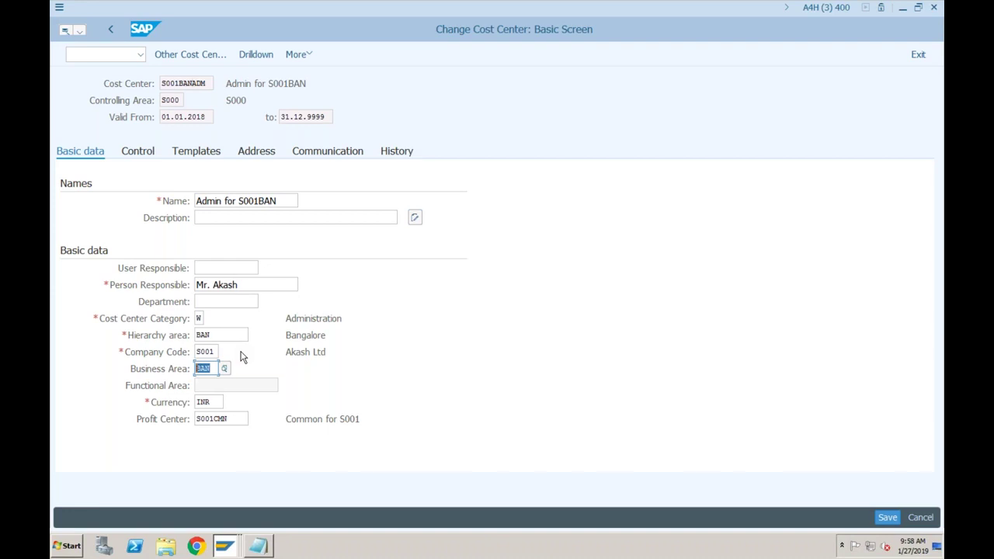
click(232, 421)
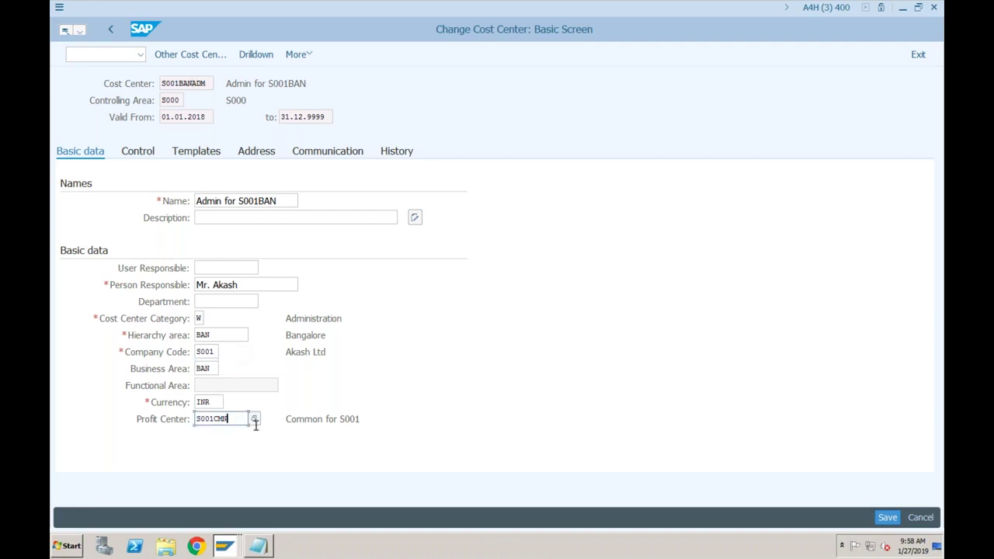